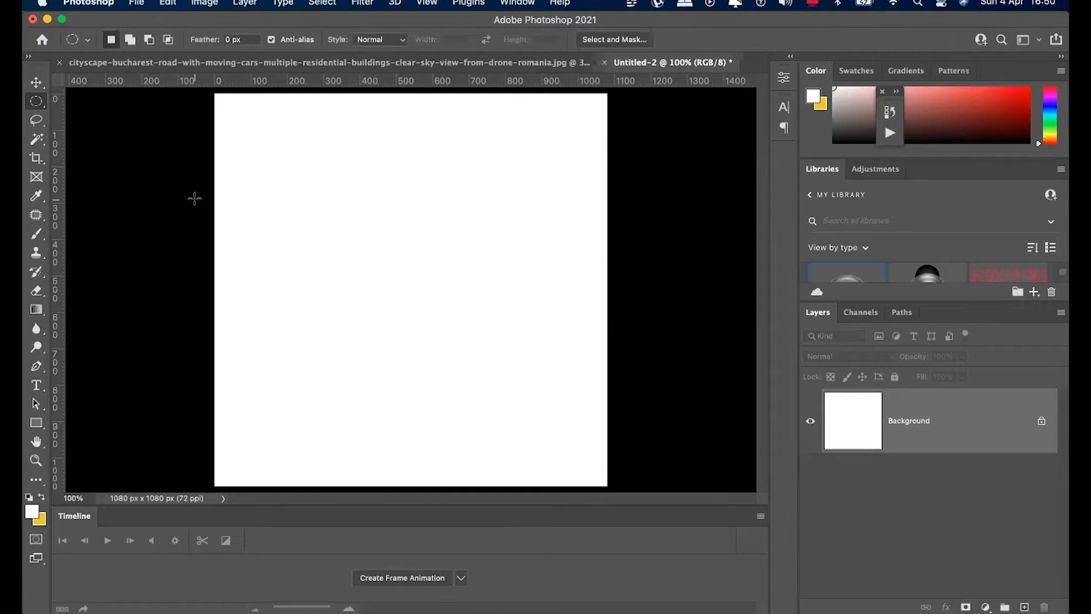
Step: Check the document's image size without changing it, and convert the locked Background into a regular layer named Layer 0
key("super+alt+i")
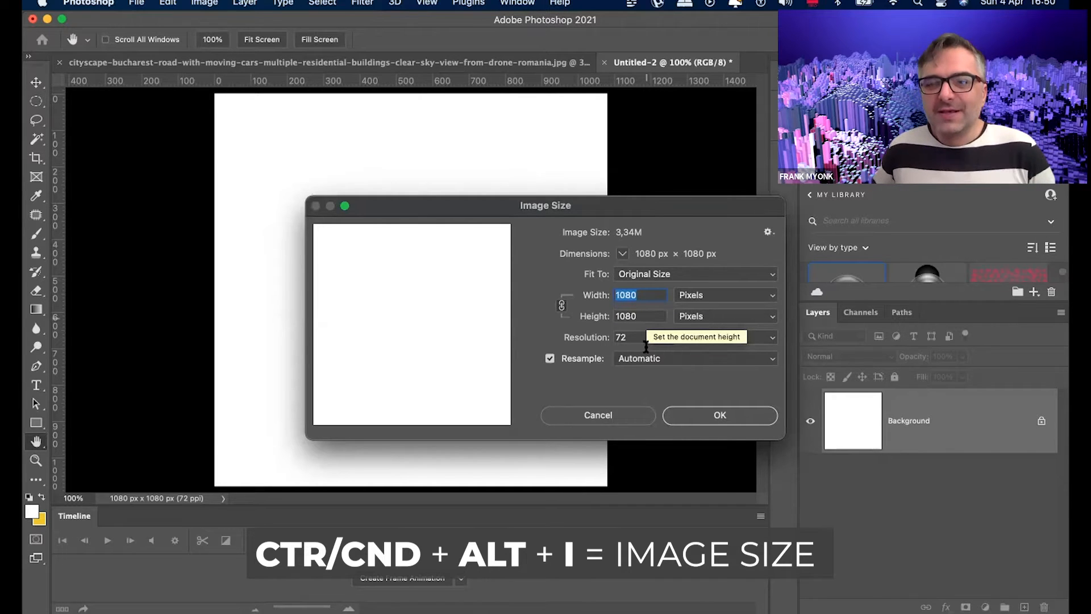
left_click(592, 416)
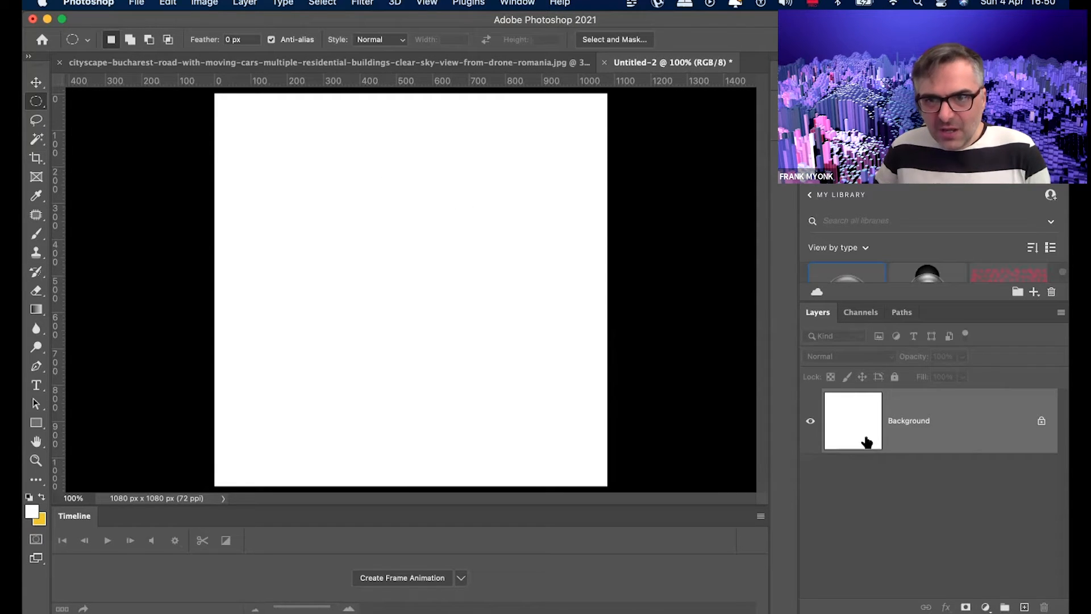
double_click(925, 425)
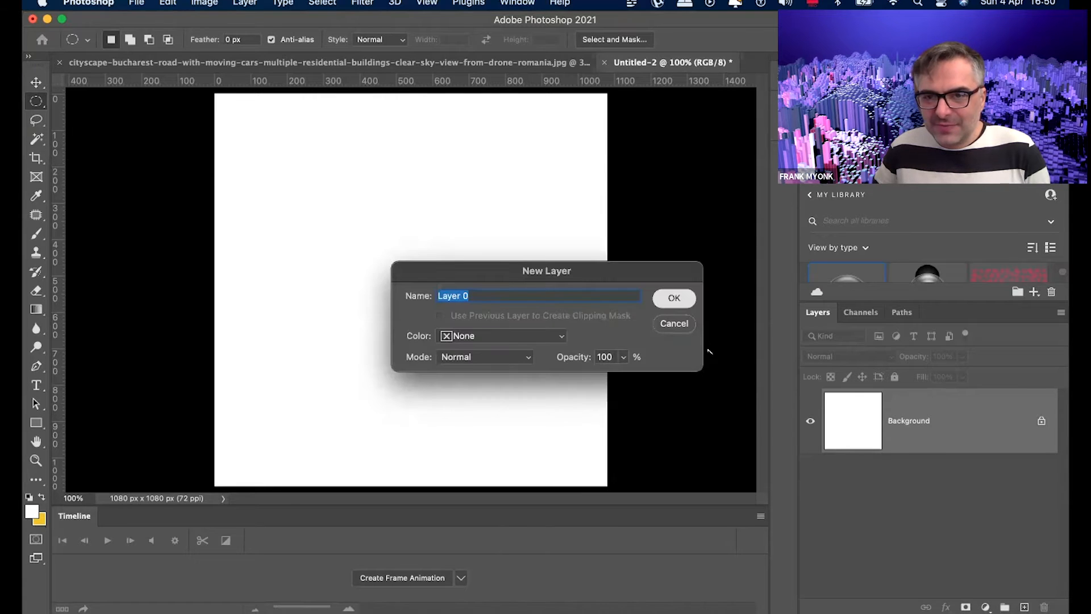
left_click(672, 296)
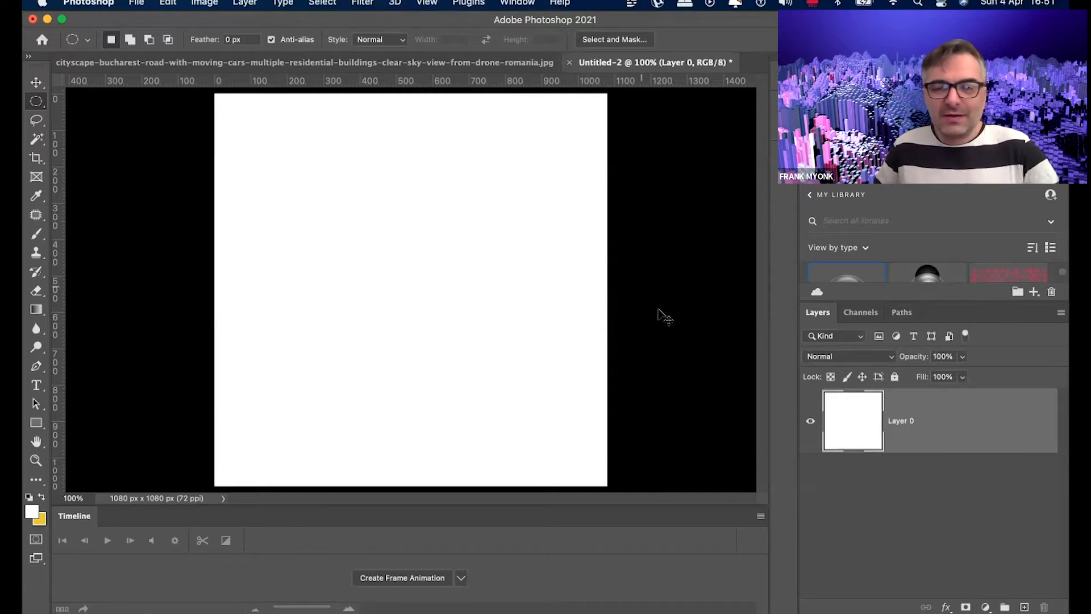
Step: Place a vertical and a horizontal guide crossing at the centre of Layer 0, using its transform bounds as reference, and show the canvas guides
key("super+t")
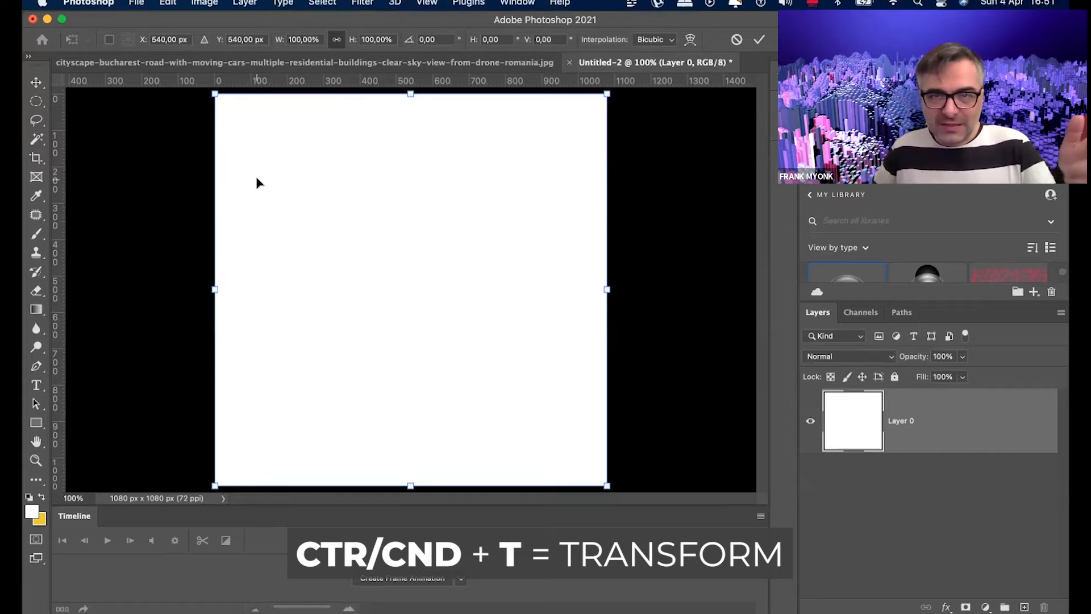
left_click_drag(64, 208, 410, 230)
left_click_drag(461, 82, 491, 287)
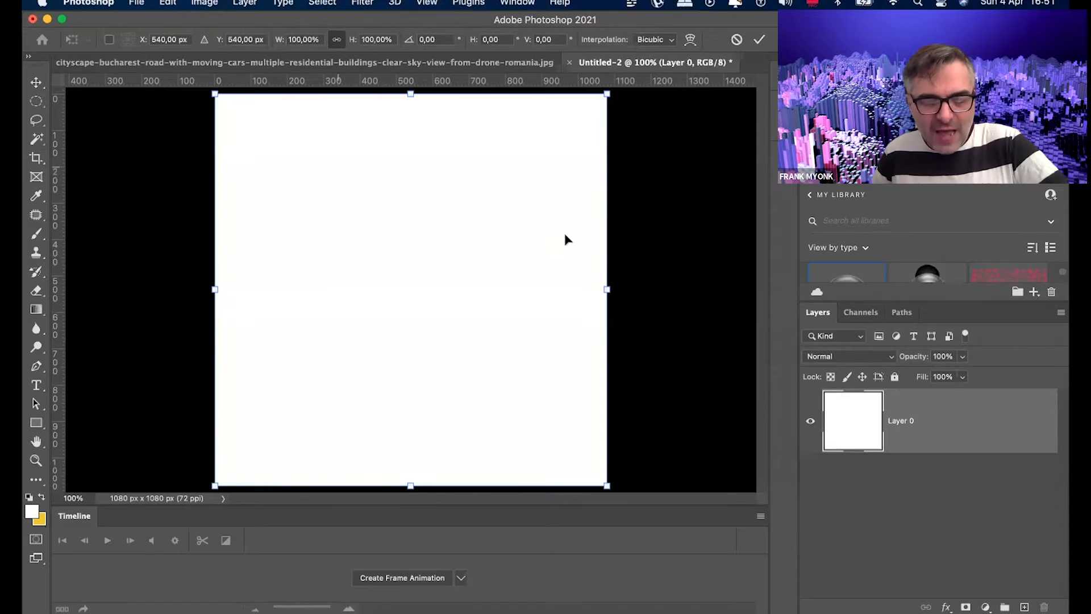
left_click(425, 3)
mouse_move(512, 294)
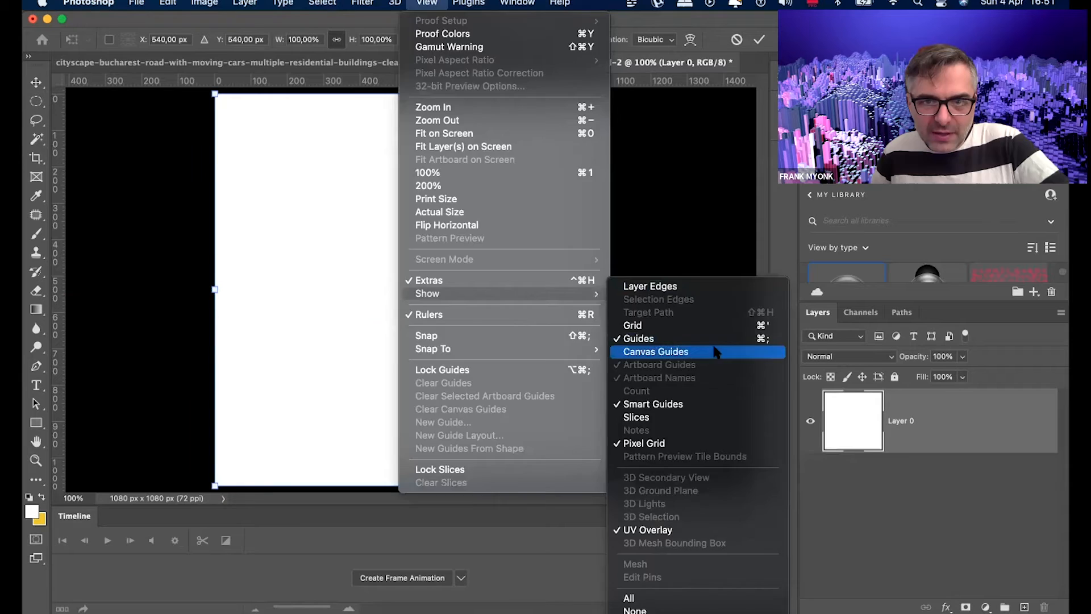
left_click(714, 351)
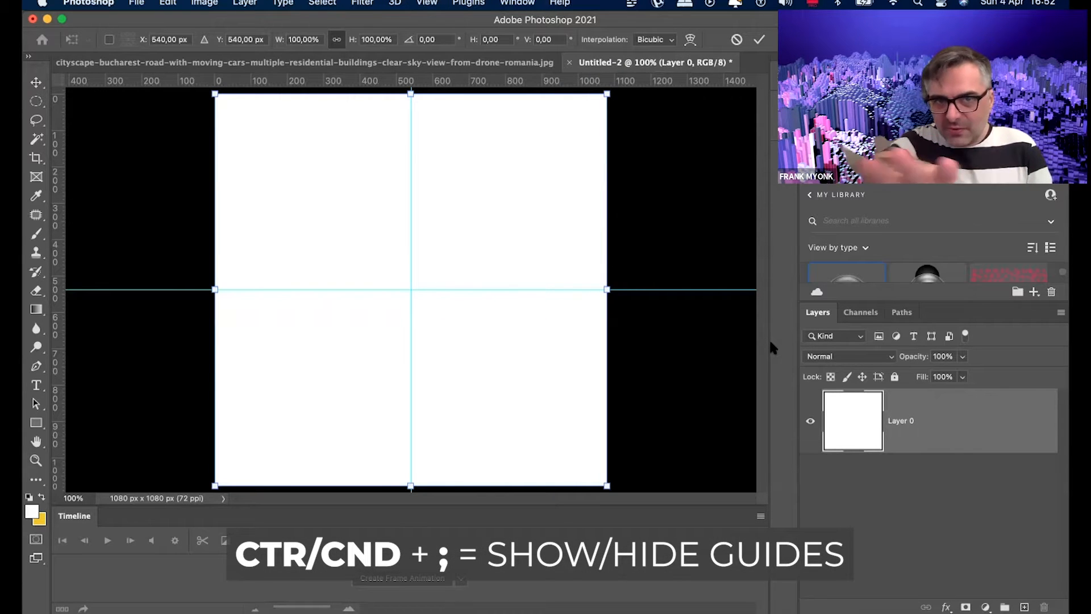
Step: Switch the guides' visibility off and on several times, ending with them shown
key("super+semicolon")
key("super+semicolon")
key("super+semicolon")
key("super+semicolon")
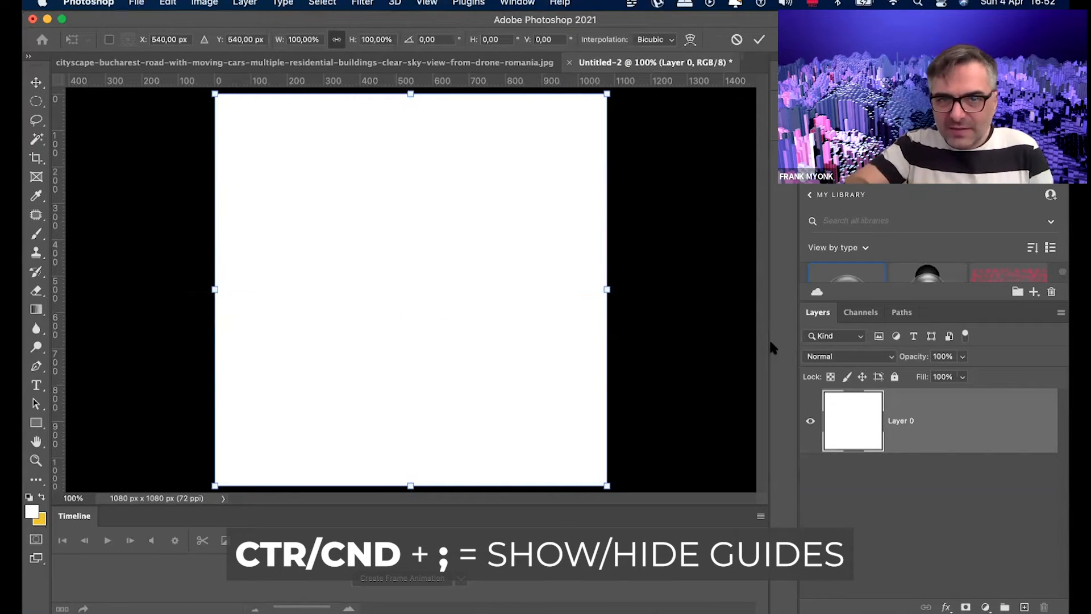
key("super+semicolon")
key("super+semicolon")
key("super+semicolon")
key("super+semicolon")
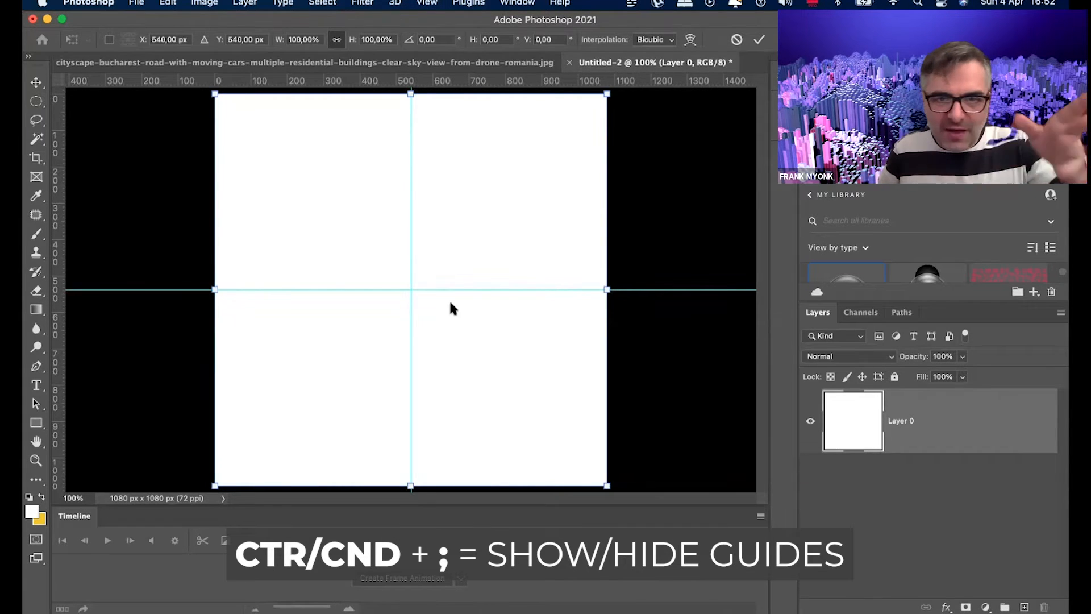
Step: Draw a perfectly circular selection about 900 px across, centred on the intersection of the guides
left_click(36, 102)
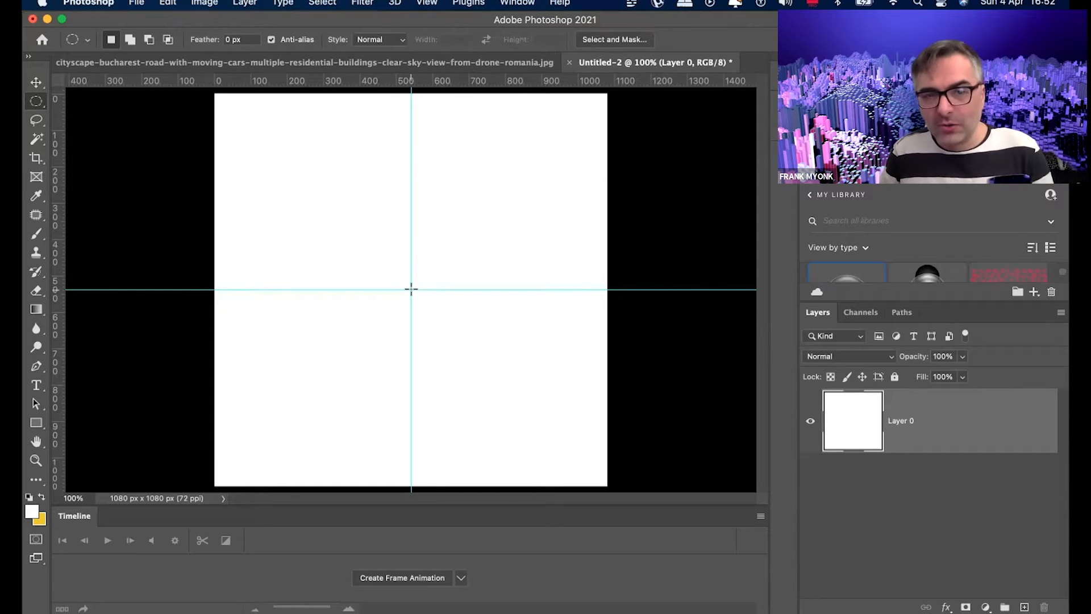
mouse_move(412, 291)
left_mouse_down()
mouse_move(553, 431)
mouse_move(540, 419)
mouse_move(457, 424)
mouse_move(565, 406)
mouse_move(451, 404)
mouse_move(444, 429)
mouse_move(523, 428)
mouse_move(535, 410)
mouse_move(519, 360)
mouse_move(475, 323)
mouse_move(509, 397)
mouse_move(489, 349)
mouse_move(454, 356)
mouse_move(455, 367)
mouse_move(572, 428)
left_mouse_up()
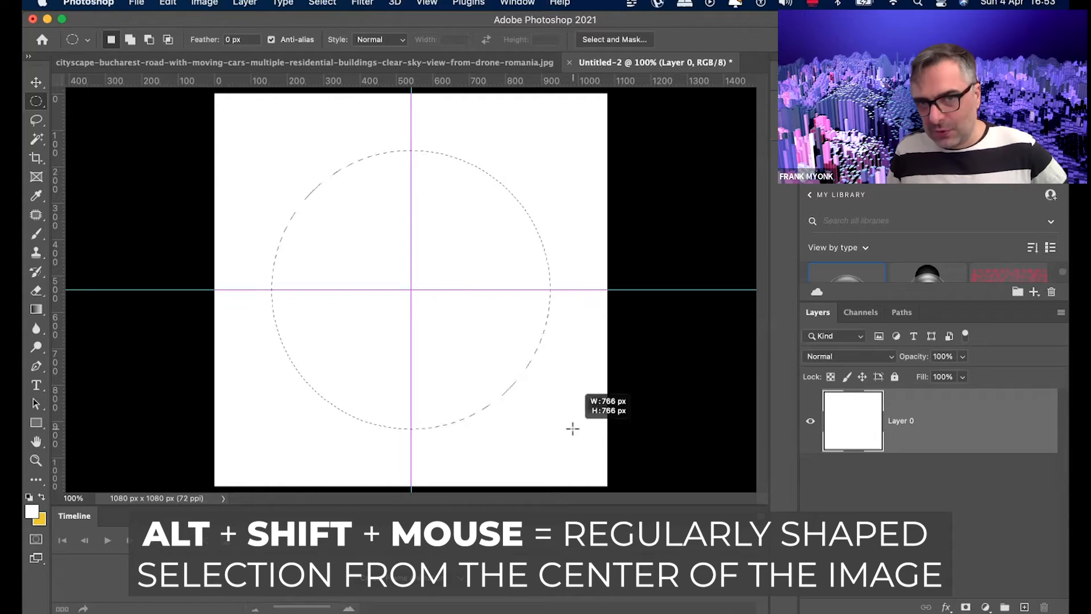
left_click_drag(572, 428, 595, 452)
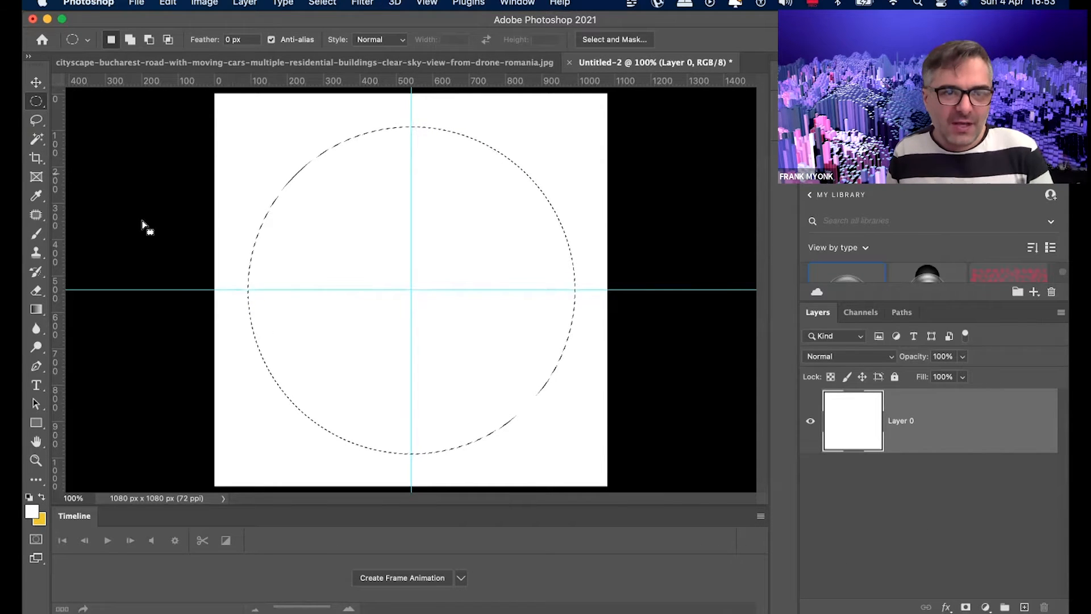
Step: Fill the circular selection with a radial yellow-to-white gradient running diagonally from the circle's upper left to its lower right
left_click(36, 309)
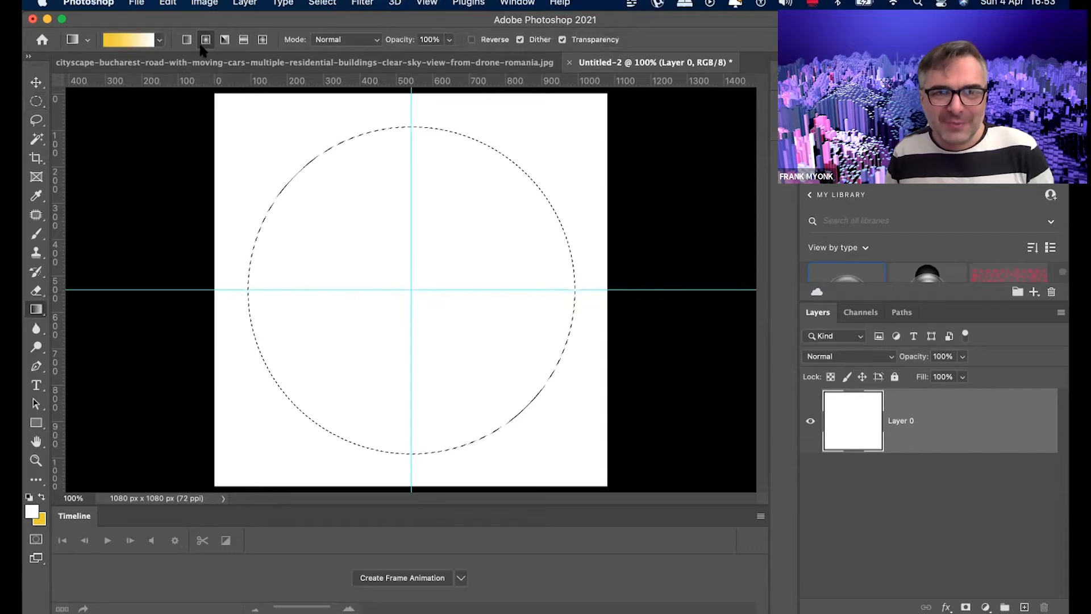
left_click(128, 39)
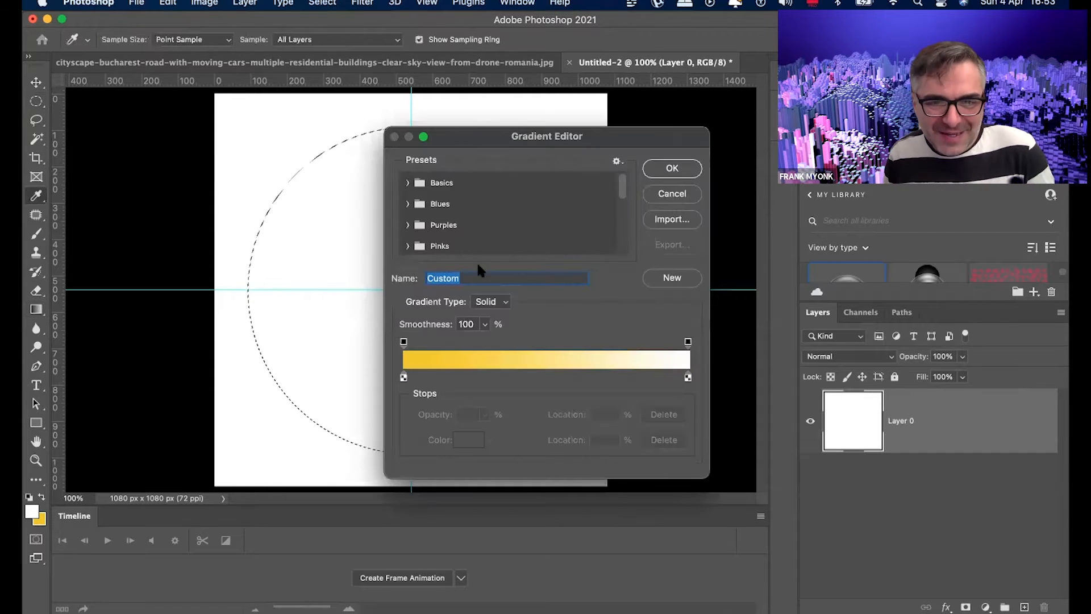
left_click(667, 196)
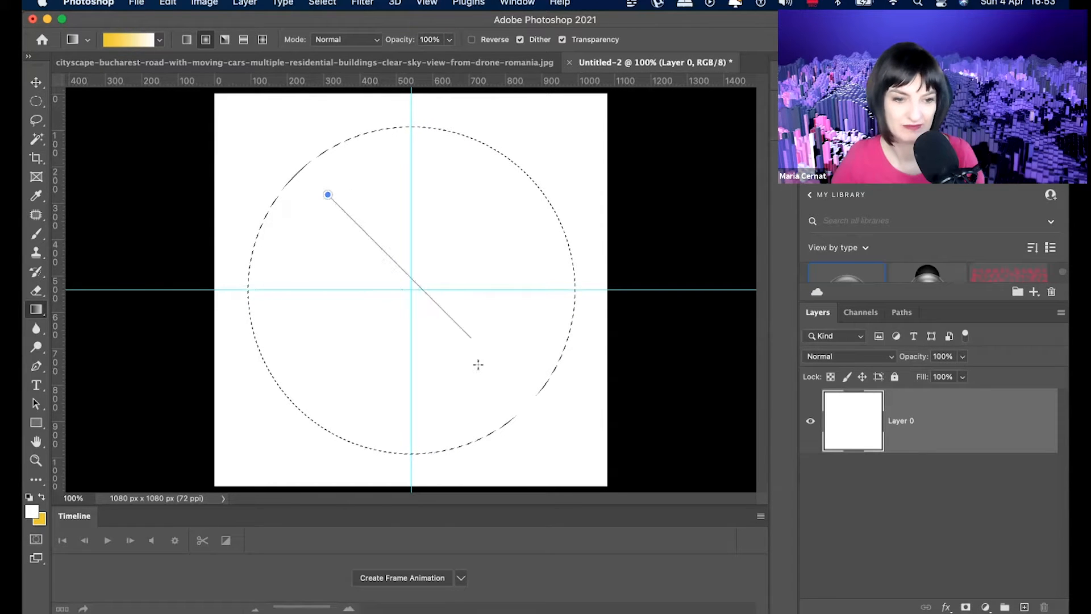
left_click_drag(478, 364, 497, 380)
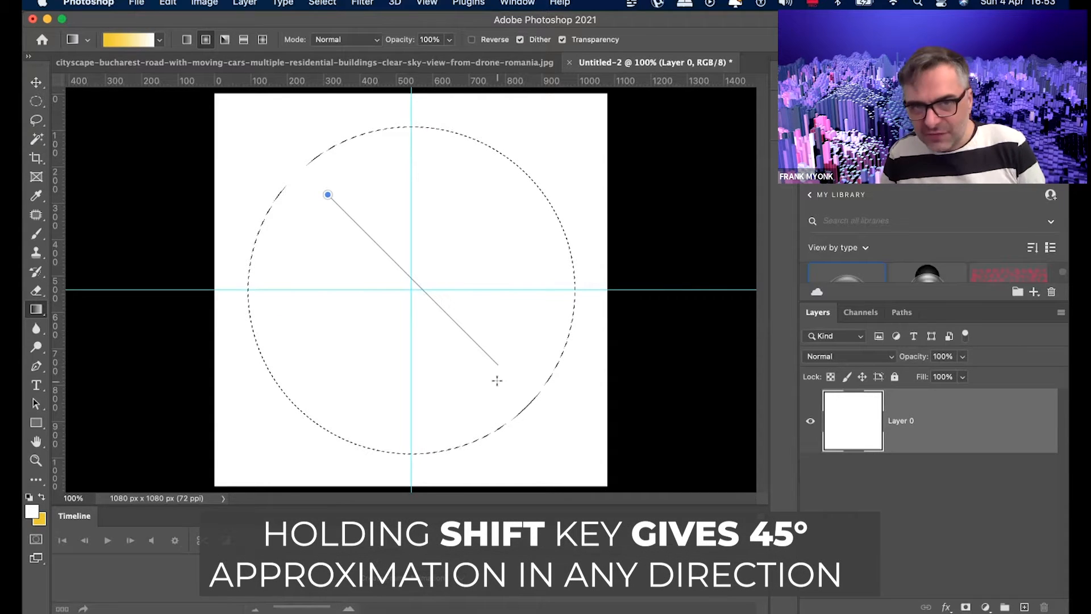
key("shift")
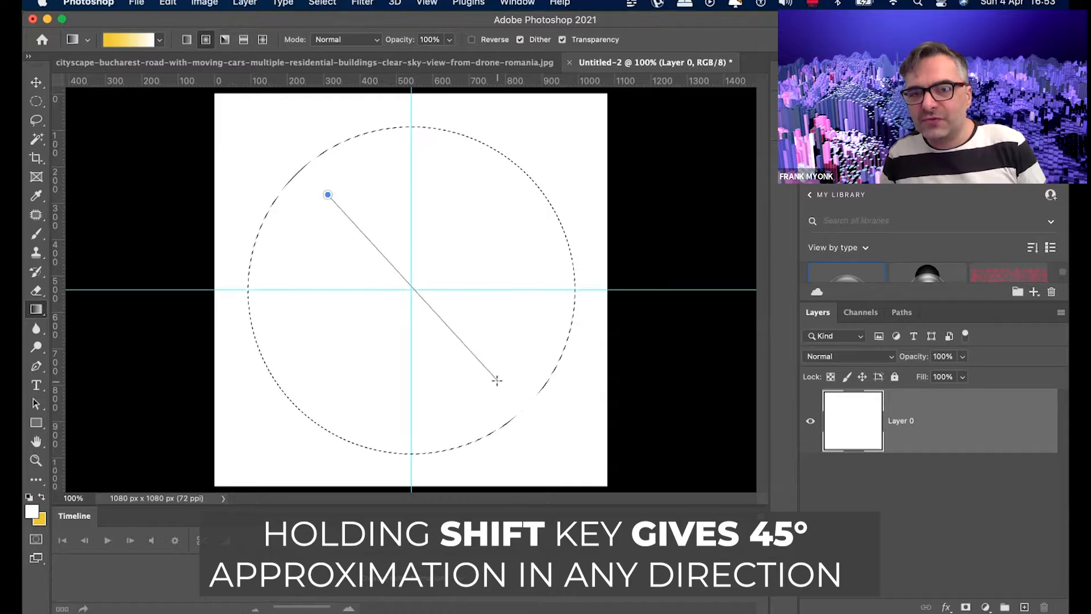
key("shift")
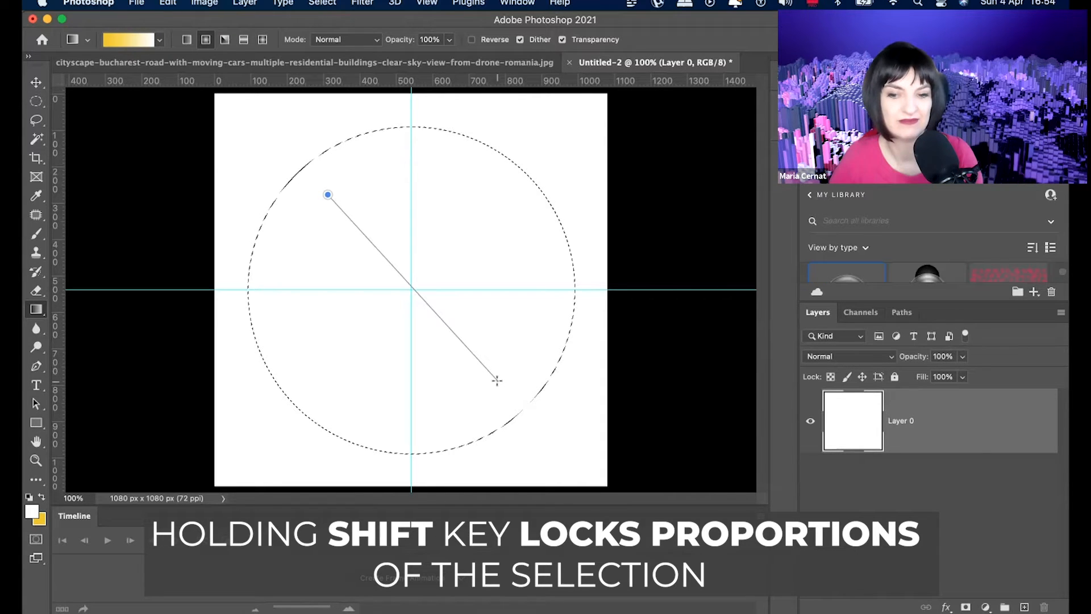
left_click_drag(497, 381, 497, 380)
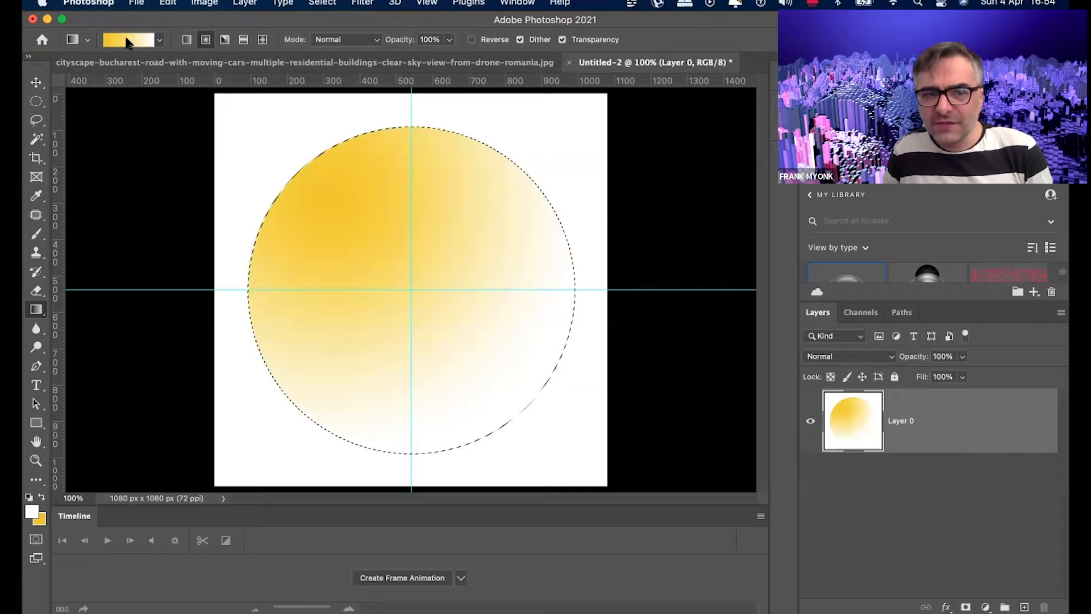
Step: Reverse the gradient to run from white to yellow and refill the circle, placing the white highlight at its upper left
left_click(128, 41)
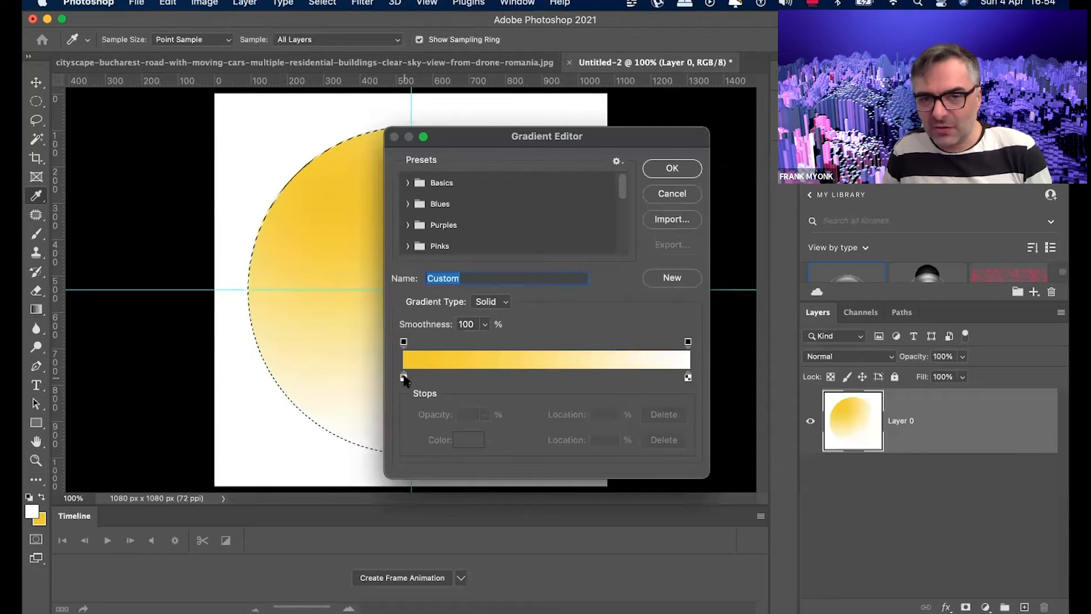
left_click_drag(403, 377, 579, 377)
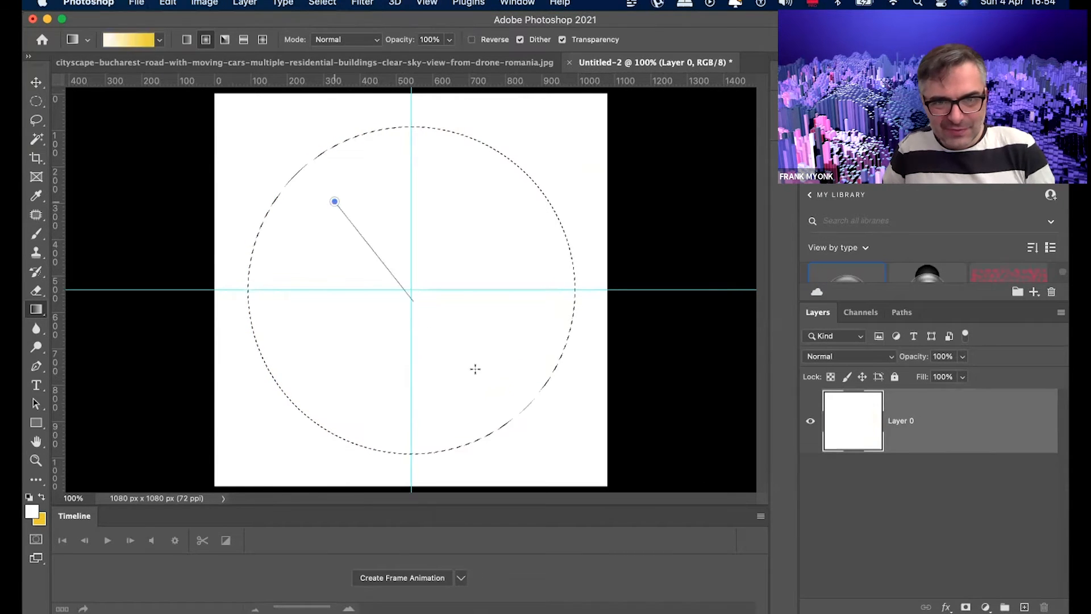
left_click_drag(475, 368, 499, 387)
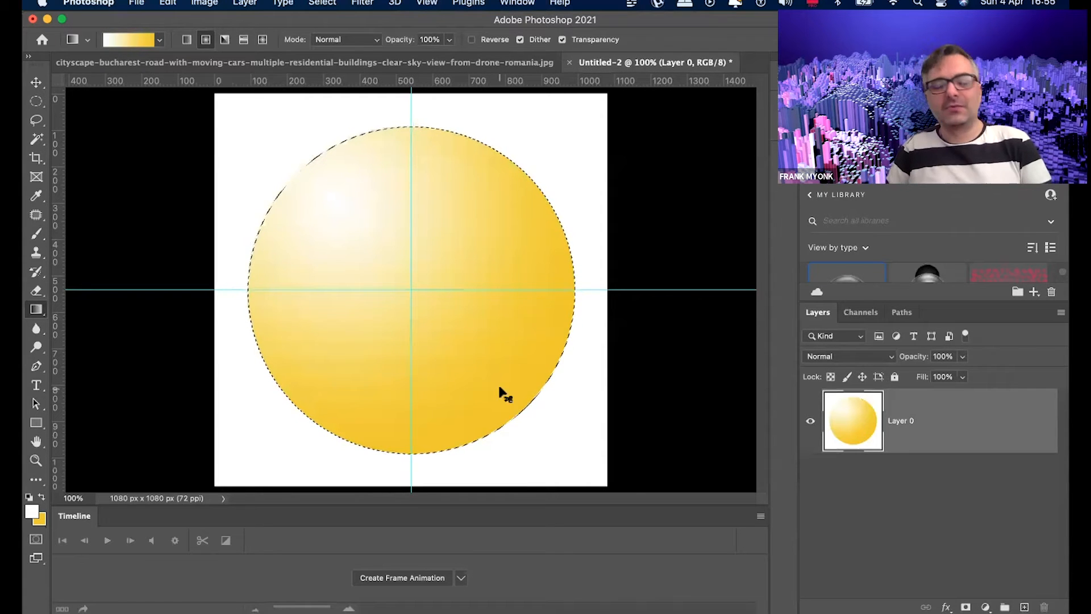
Step: Deselect the shaded circle and close the Untitled-2 document without saving
key("super+d")
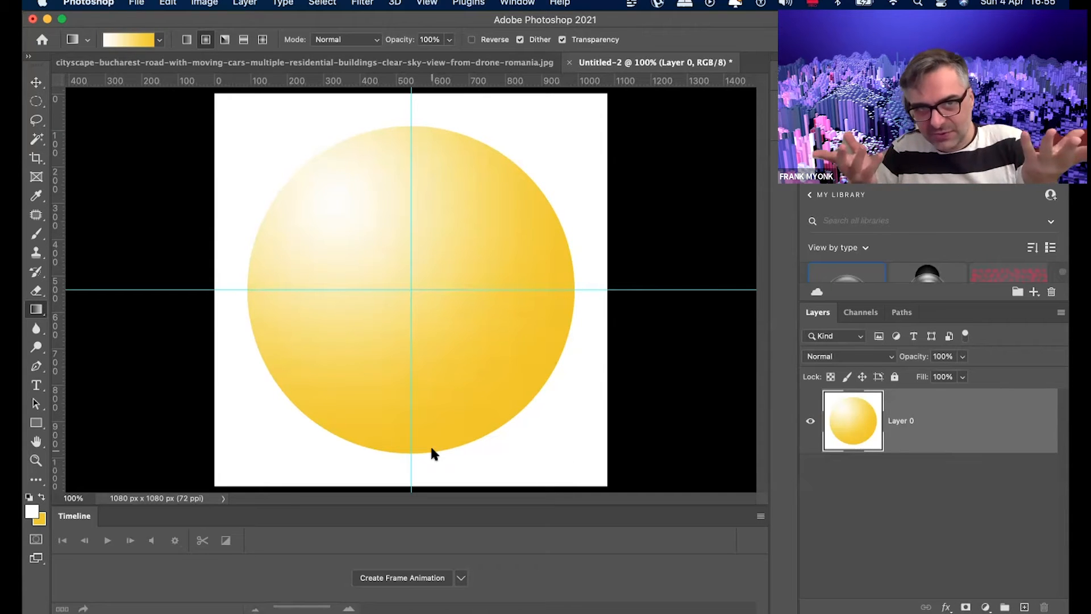
key("super+w")
left_click(544, 269)
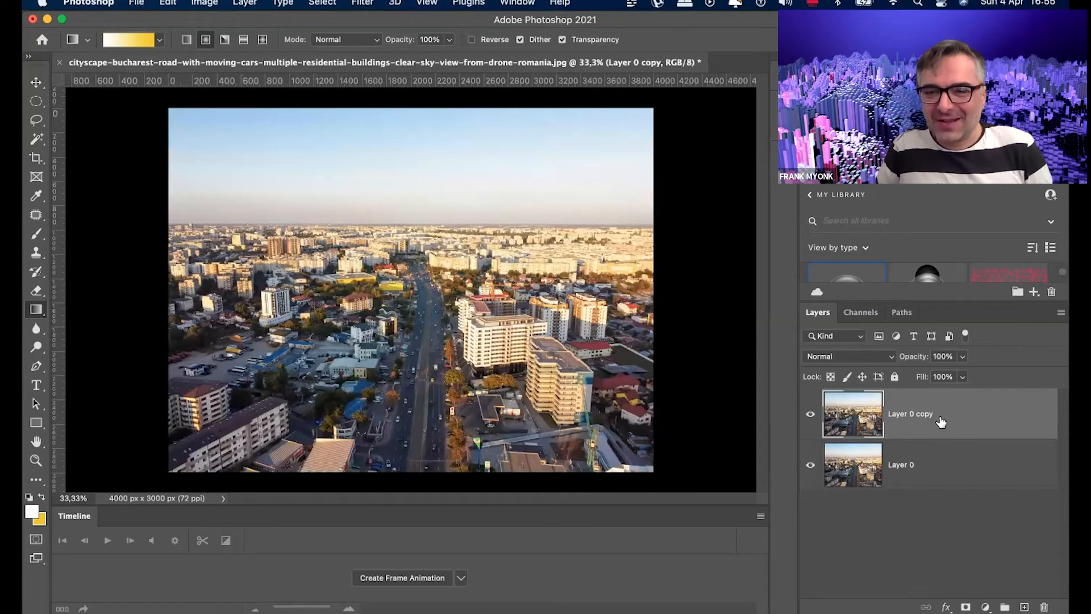
Step: Delete the Layer 0 copy in the cityscape image and create a fresh duplicate of Layer 0
left_click_drag(931, 479, 1044, 607)
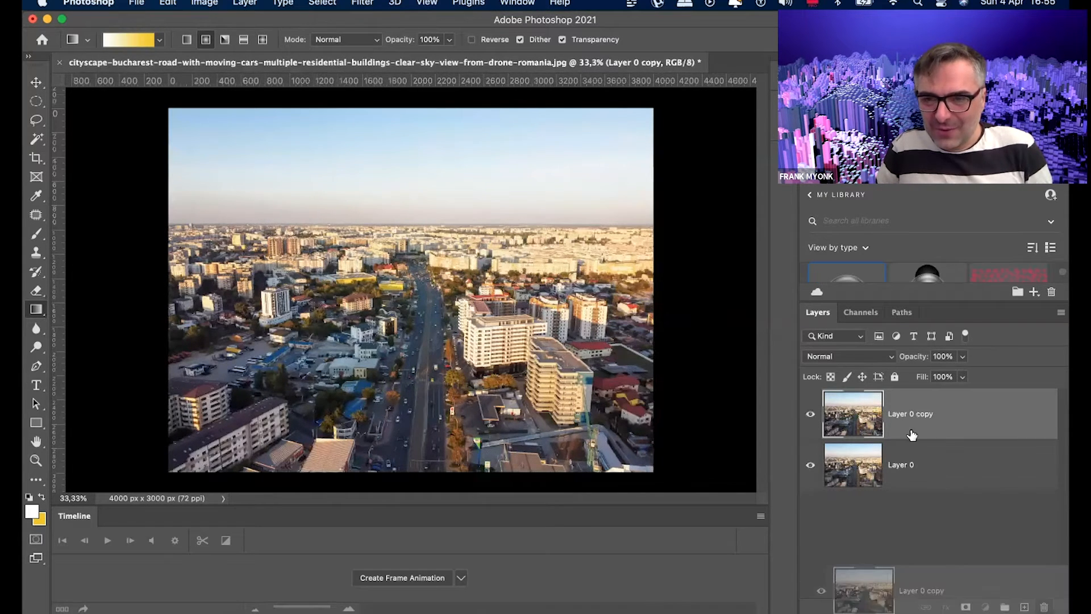
right_click(911, 416)
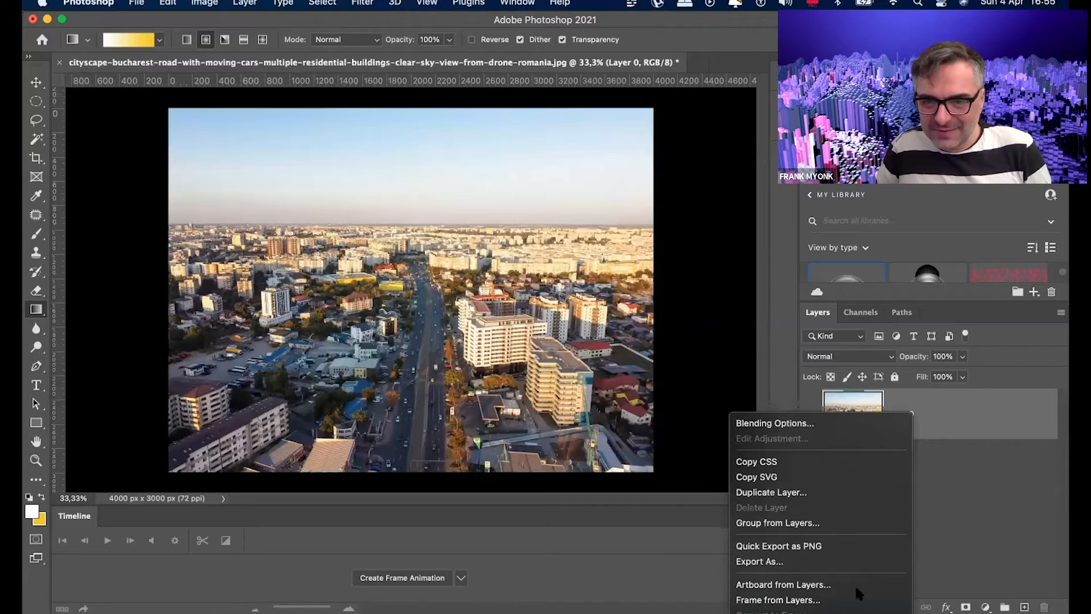
left_click(935, 430)
left_click_drag(938, 428, 1022, 606)
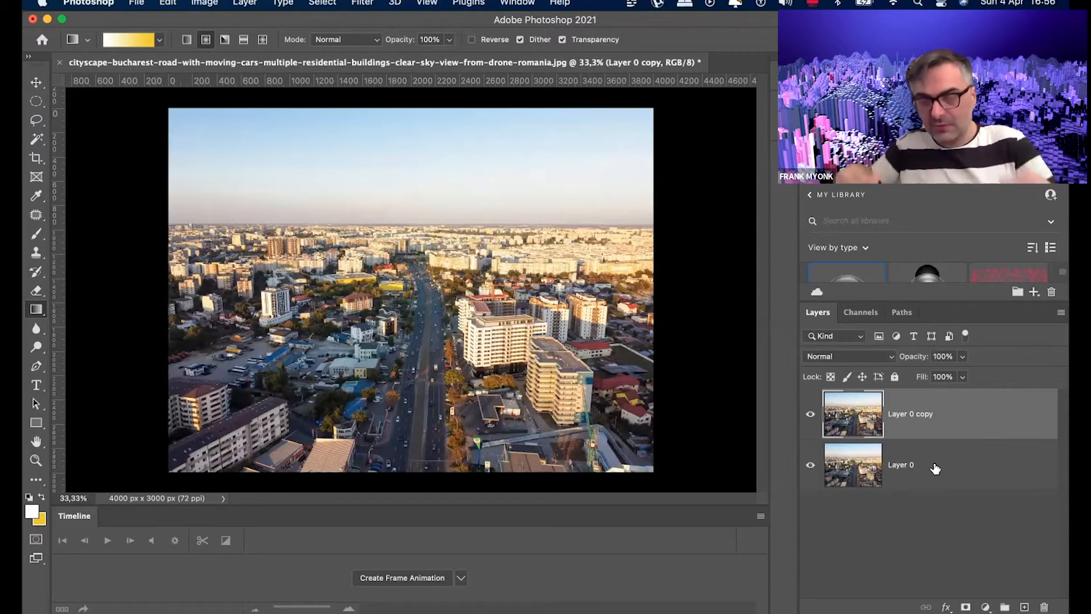
Step: Try selecting a full-height square in the middle of the cityscape with the Rectangular Marquee tool
left_click(40, 97)
left_click(85, 100)
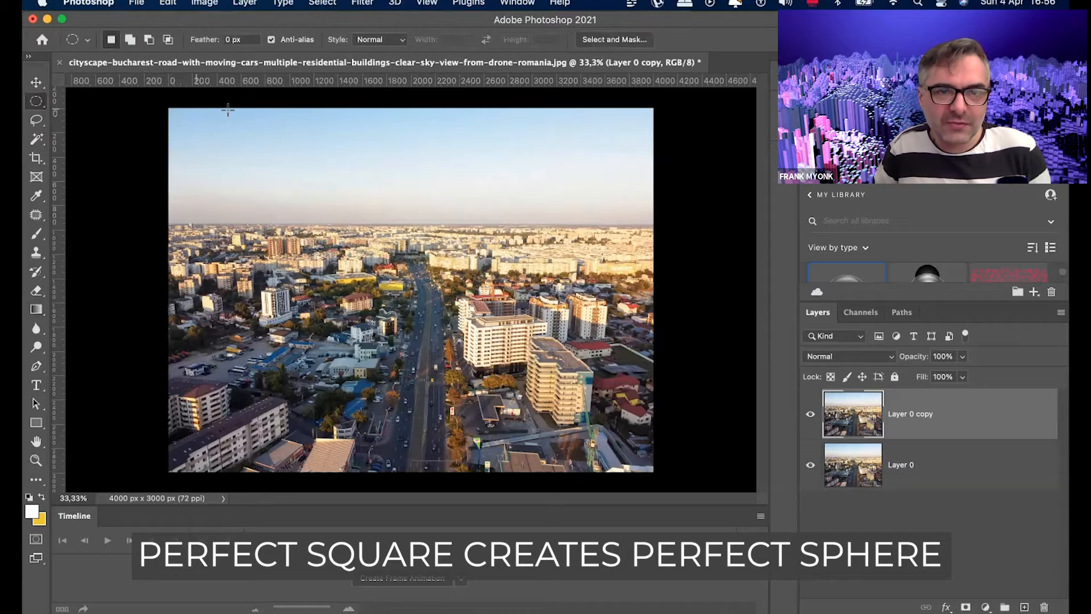
left_click_drag(232, 108, 595, 471)
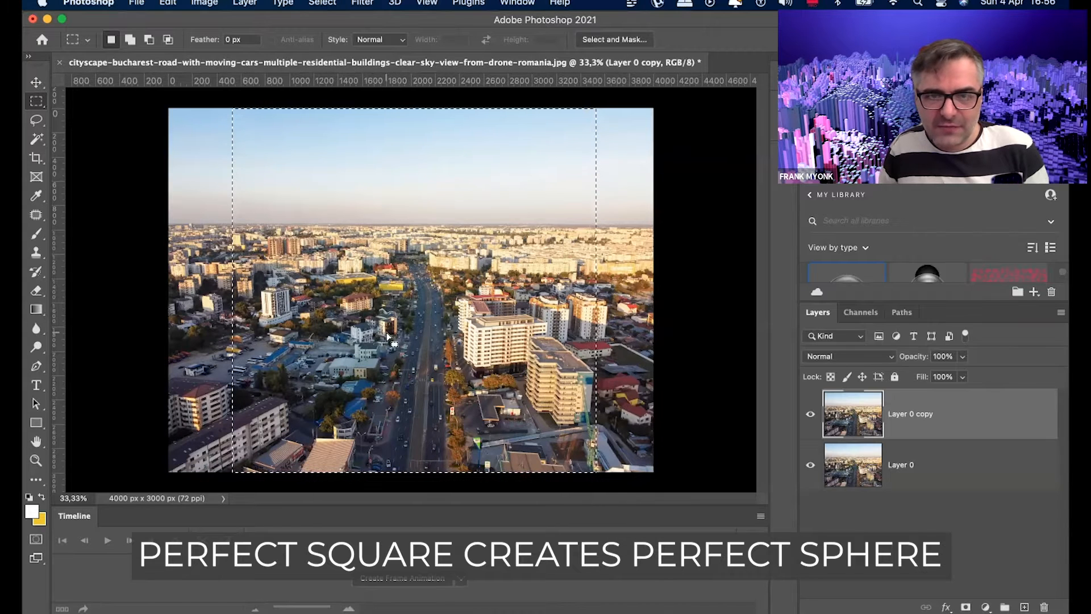
key("super+d")
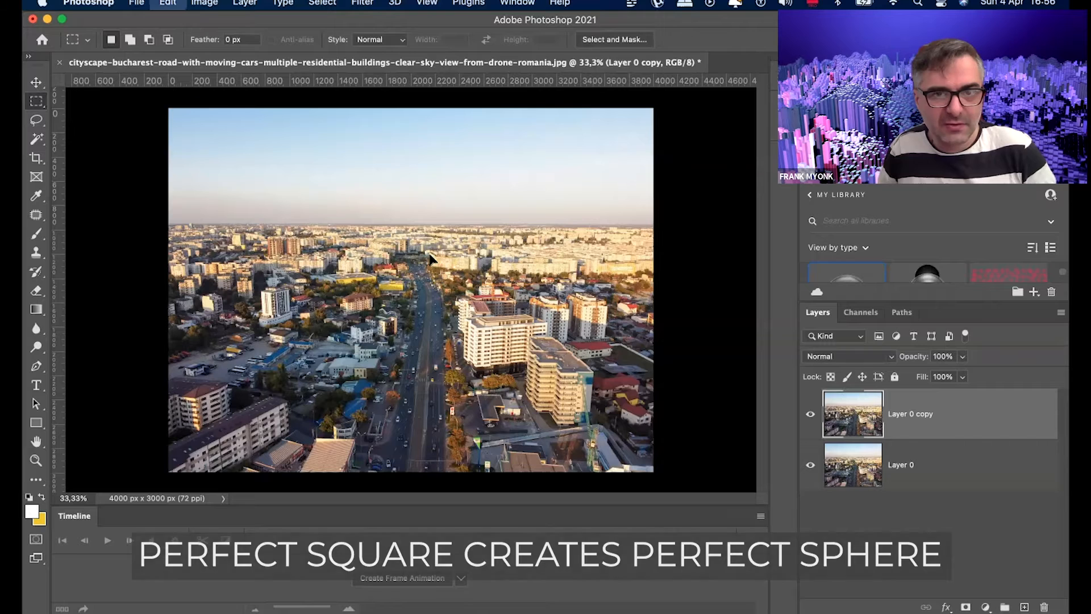
Step: Place a vertical and a horizontal guide through the centre of the cityscape, using the transform bounds of Layer 0 copy as reference
key("super+t")
left_click_drag(59, 232, 633, 86)
left_click_drag(709, 267, 709, 290)
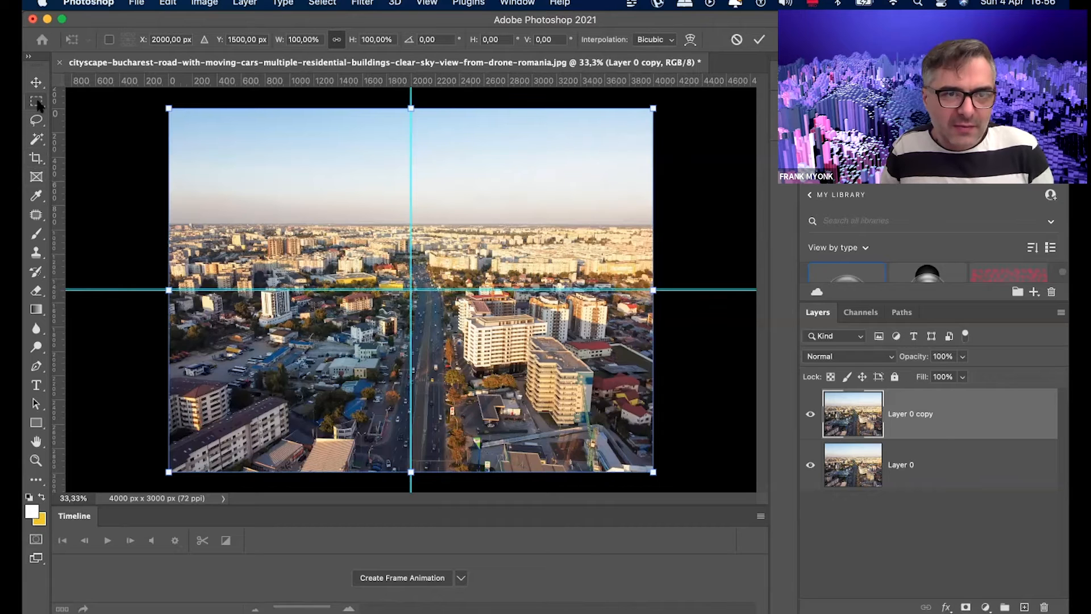
key("Return")
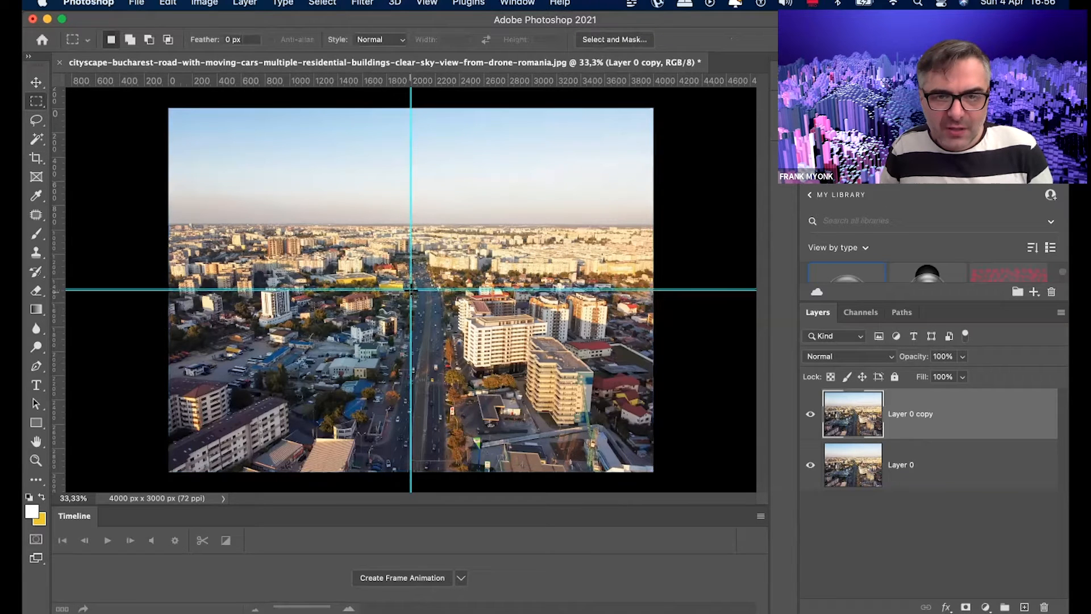
Step: Draw a perfectly square selection outward from the guides' intersection, spanning nearly the full height of the cityscape
left_click_drag(411, 289, 544, 392)
left_click_drag(546, 434, 595, 484)
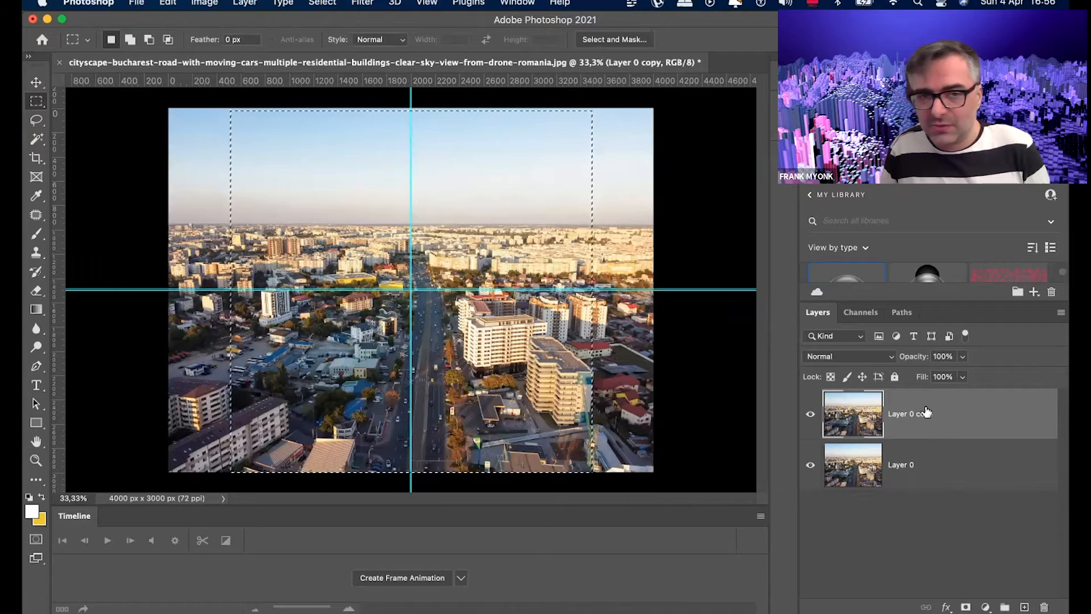
Step: Apply the Spherize filter to the square selection on Layer 0 copy with Amount 100% and Mode Normal, testing -100% in the preview
left_click(362, 3)
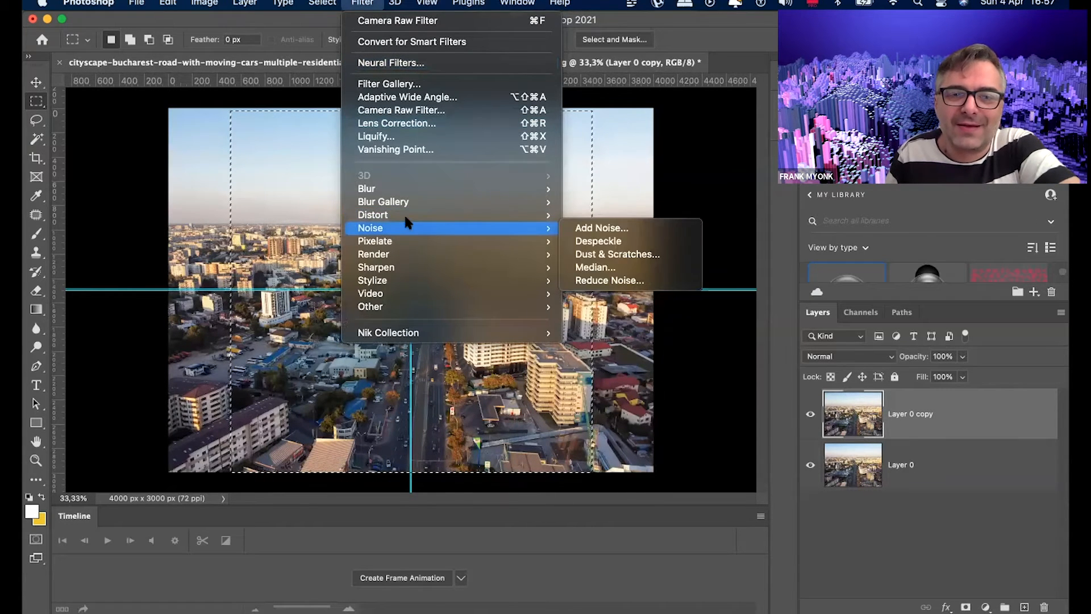
mouse_move(405, 216)
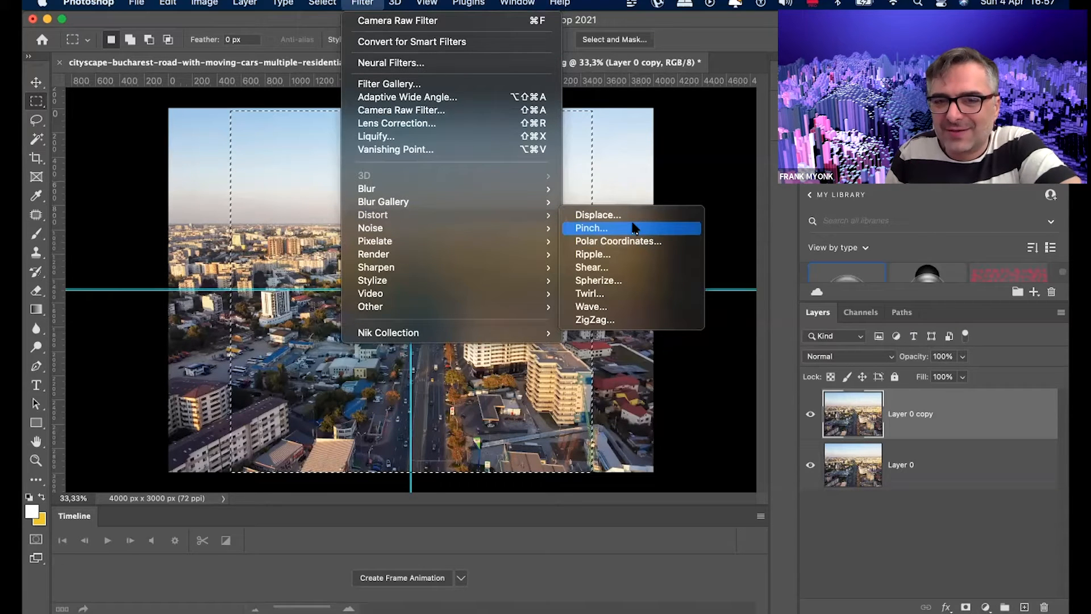
left_click(620, 274)
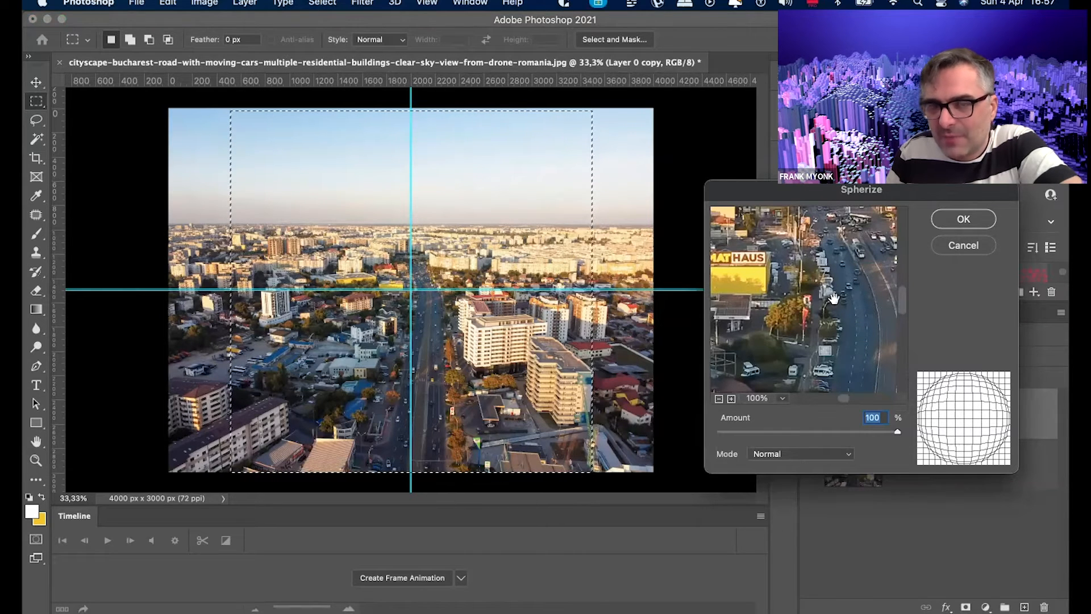
left_click(718, 399)
left_click(718, 400)
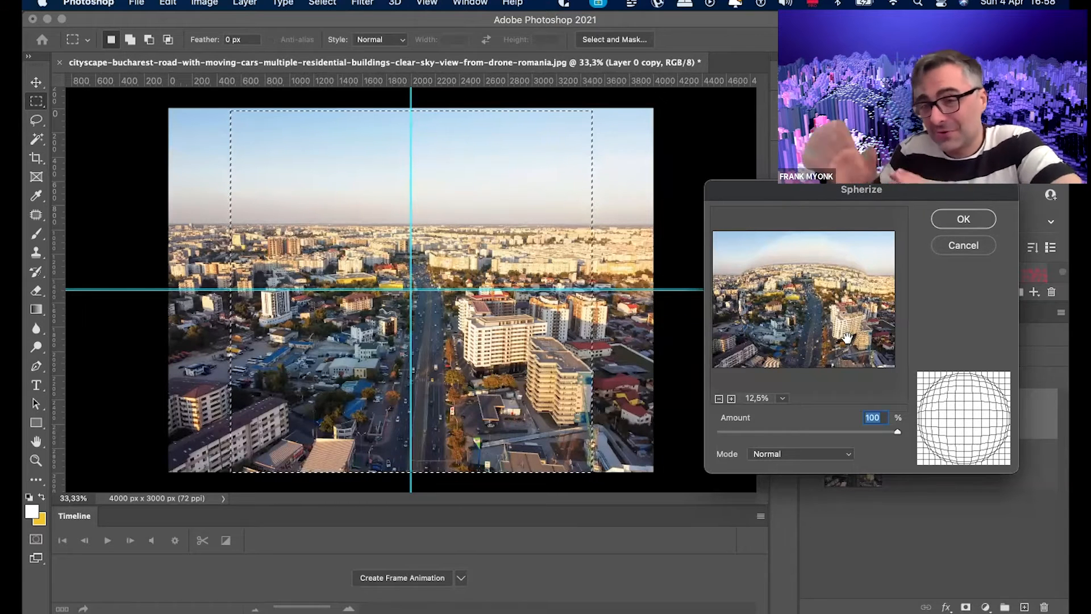
left_click(790, 431)
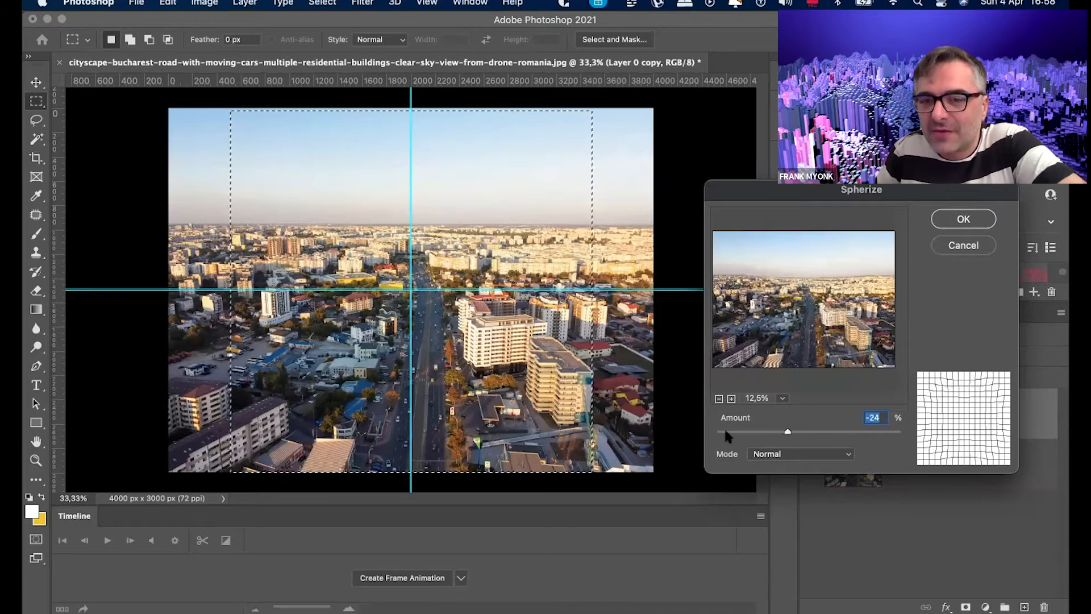
left_click_drag(725, 430, 720, 431)
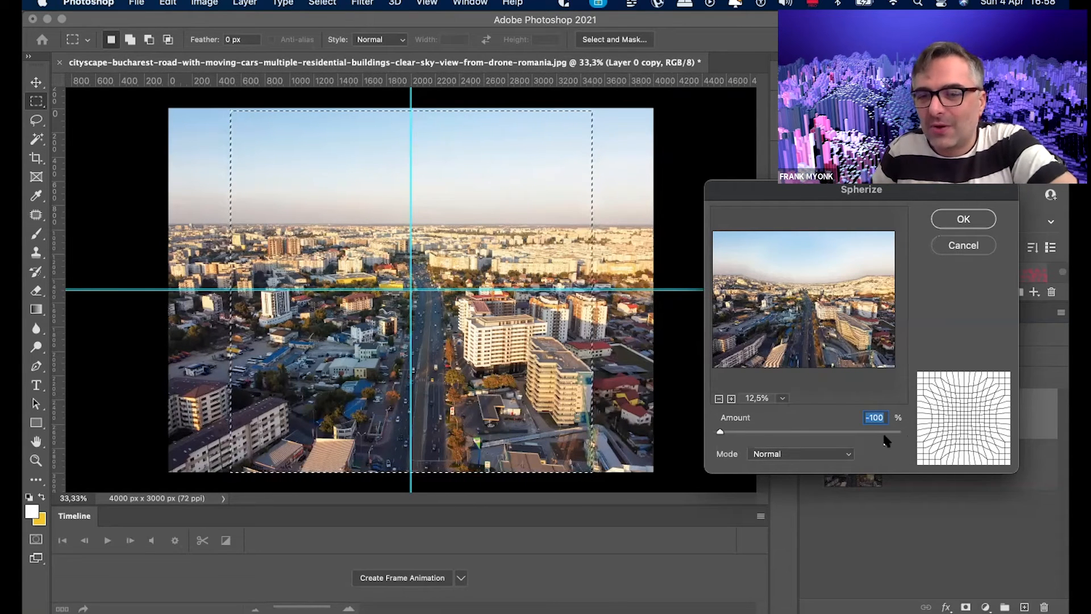
left_click(899, 432)
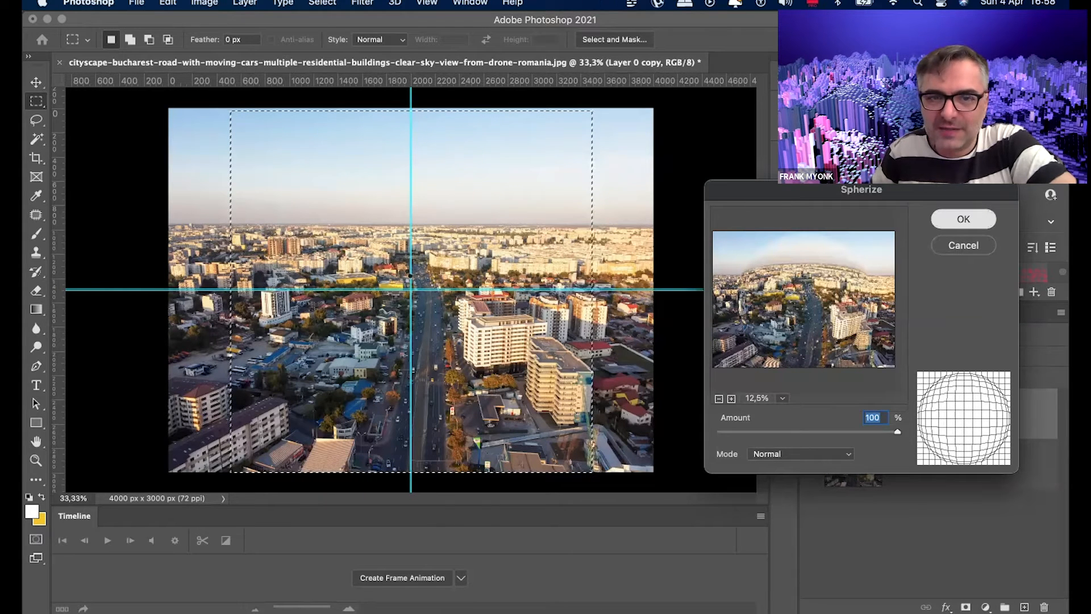
key("Return")
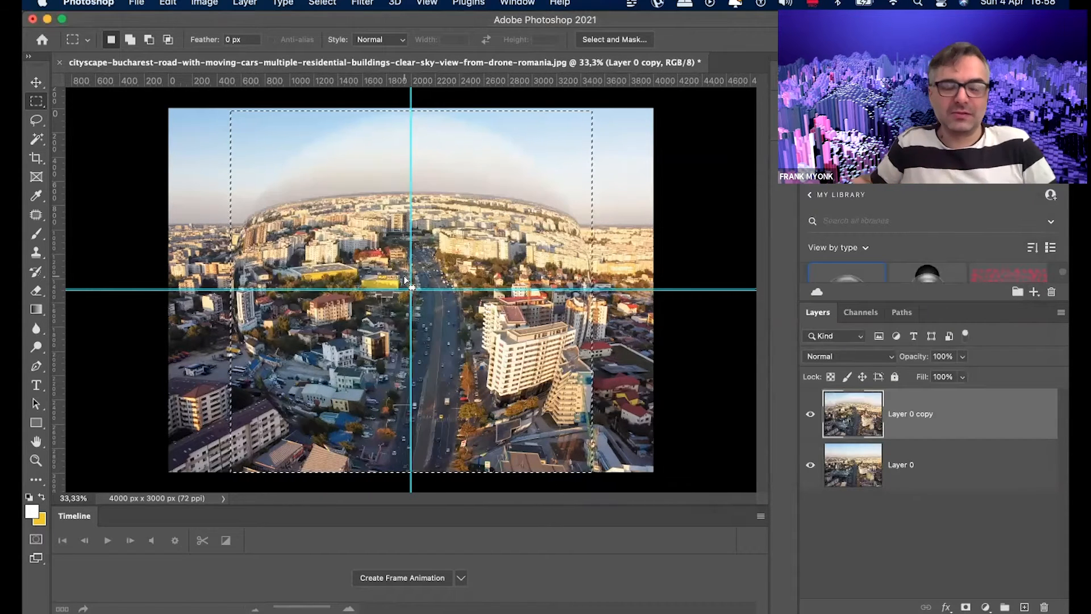
Step: Deselect the square area and hide the guides
key("super+d")
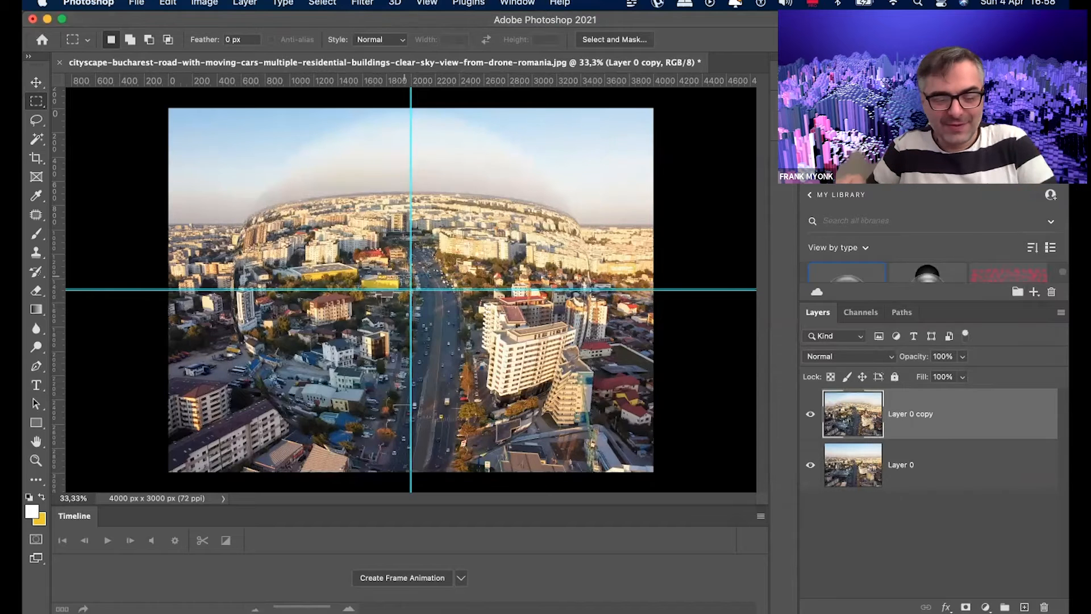
left_click(426, 3)
key("super+semicolon")
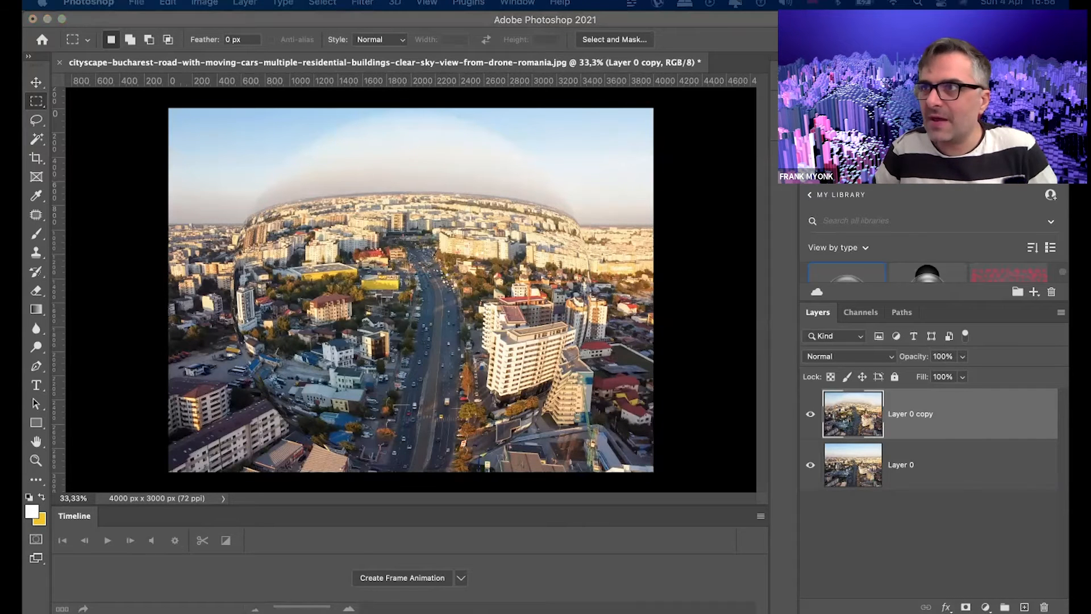
Step: Copy the Vector Smart Object from the Untitled-1 document into the cityscape image and centre it over the spherized area
left_click_drag(676, 59, 327, 7)
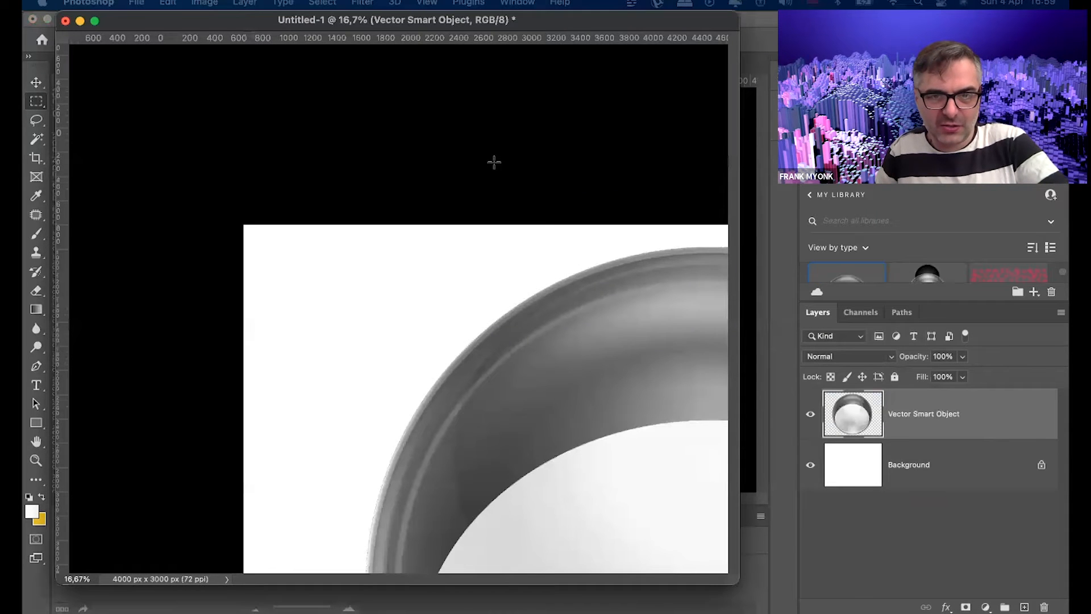
key("ctrl+0")
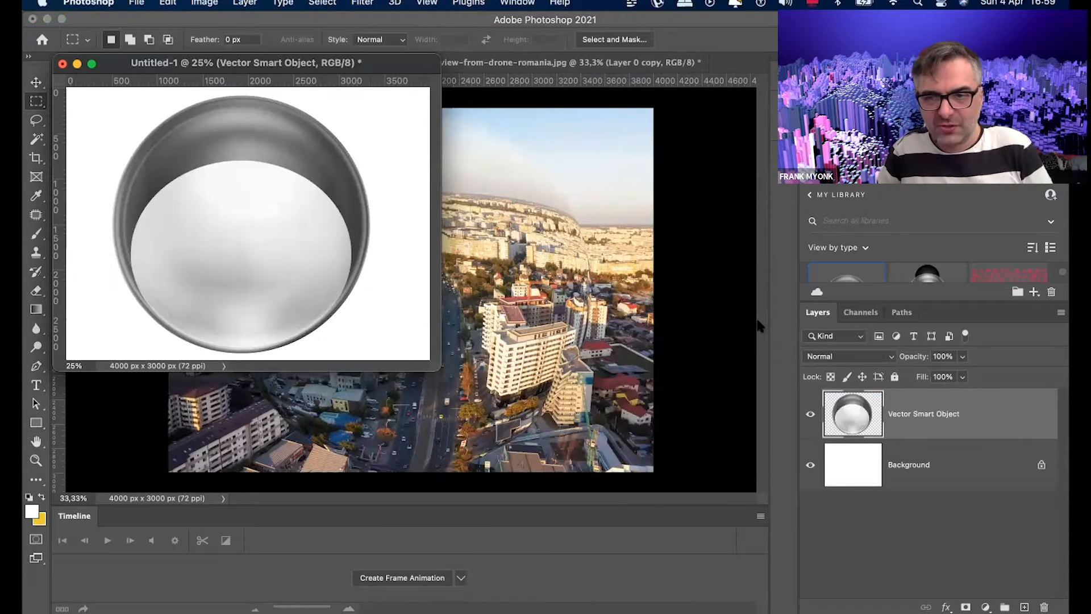
left_click_drag(853, 418, 509, 332)
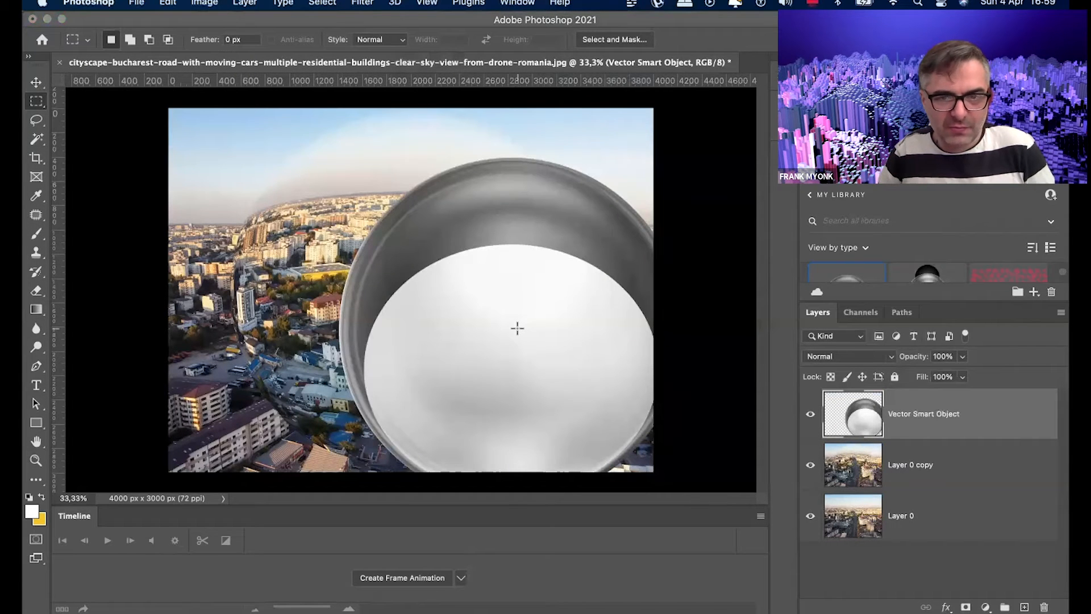
key("v")
left_click_drag(521, 323, 426, 284)
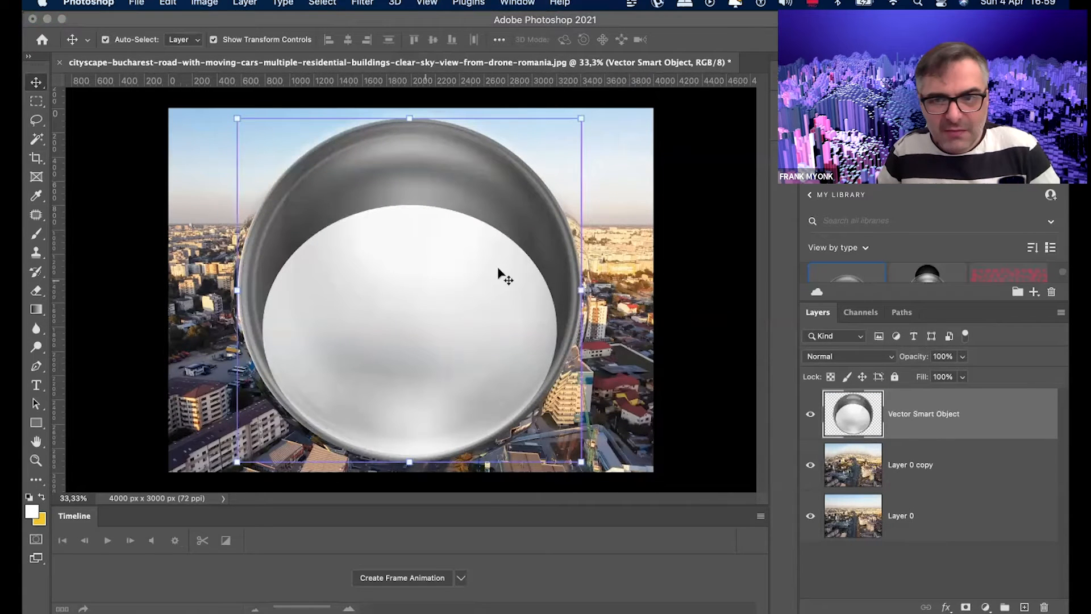
Step: Scale the Vector Smart Object proportionally to 106.58% to fit the sphere and set its blend mode to Soft Light after trying Multiply
left_click(842, 356)
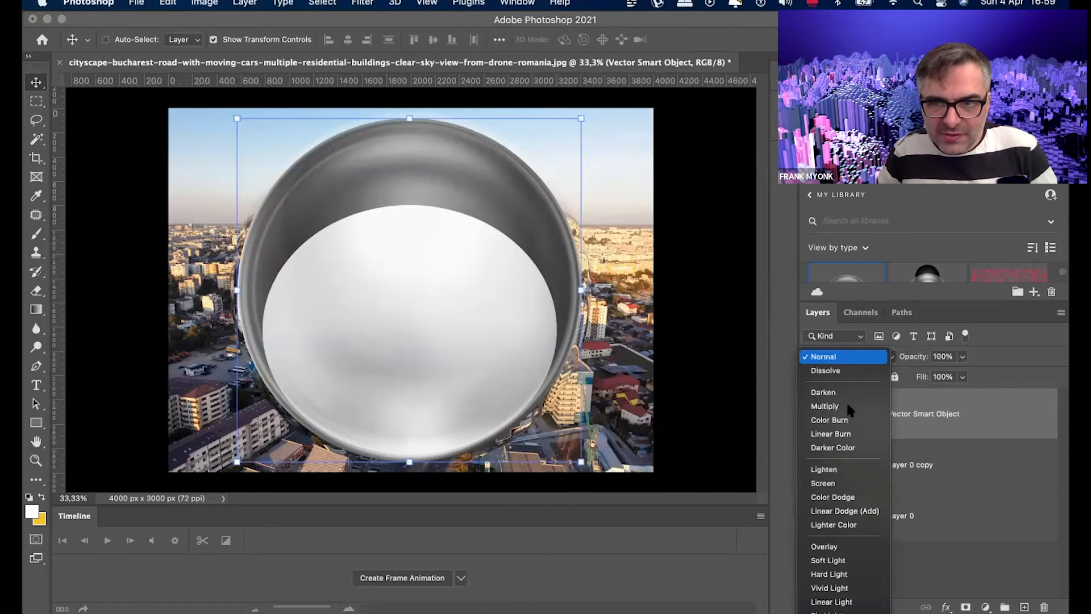
left_click(847, 404)
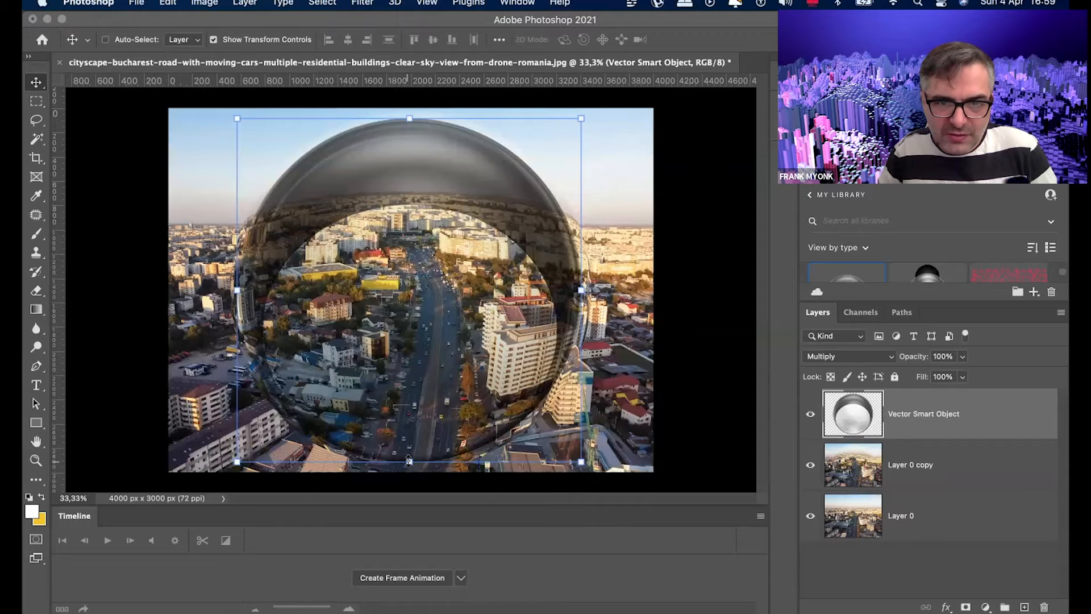
left_click_drag(408, 468, 409, 473)
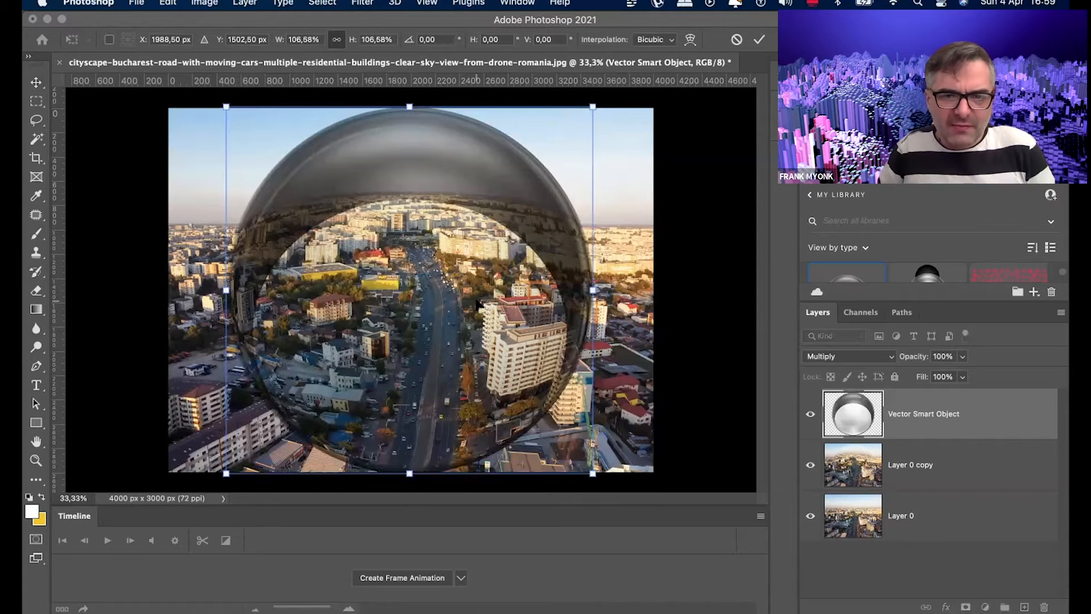
key("Return")
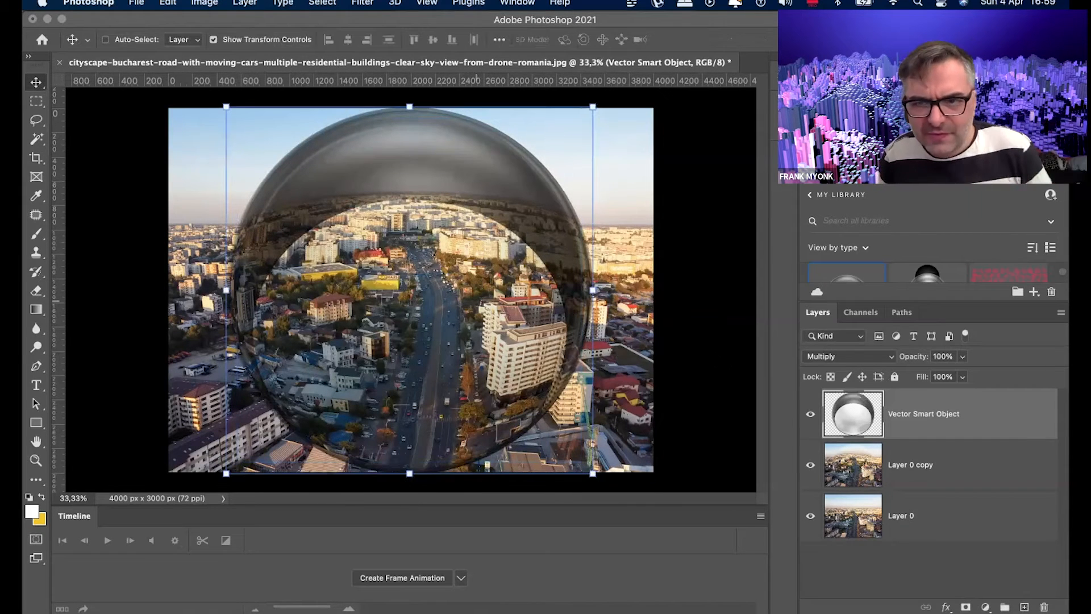
left_click(851, 357)
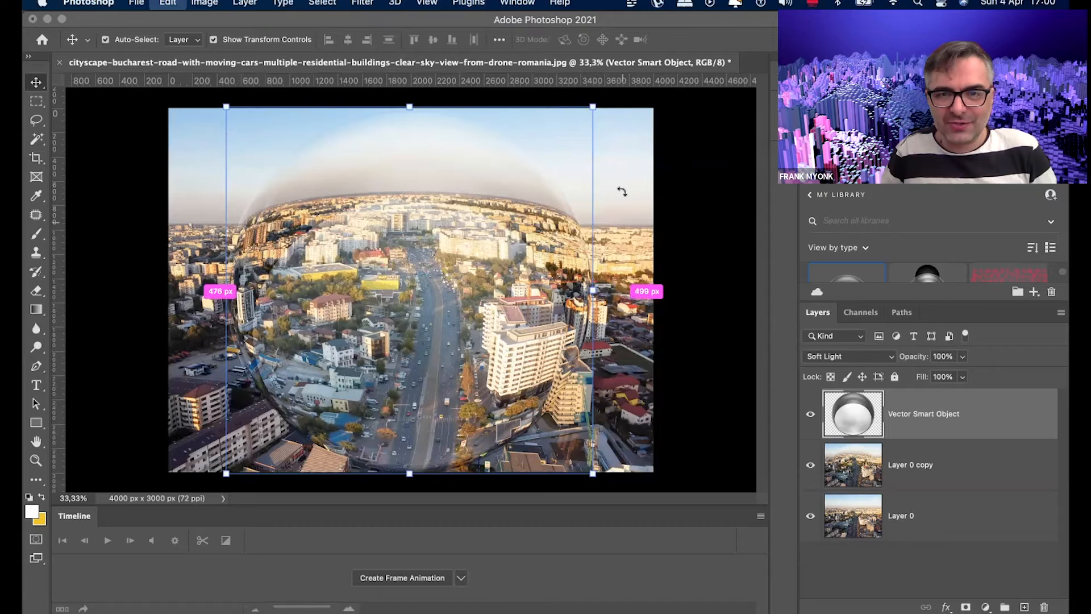
Step: Try rotating the Vector Smart Object by about 180 degrees and undo the rotation
key("super+t")
left_click_drag(330, 403, 250, 379)
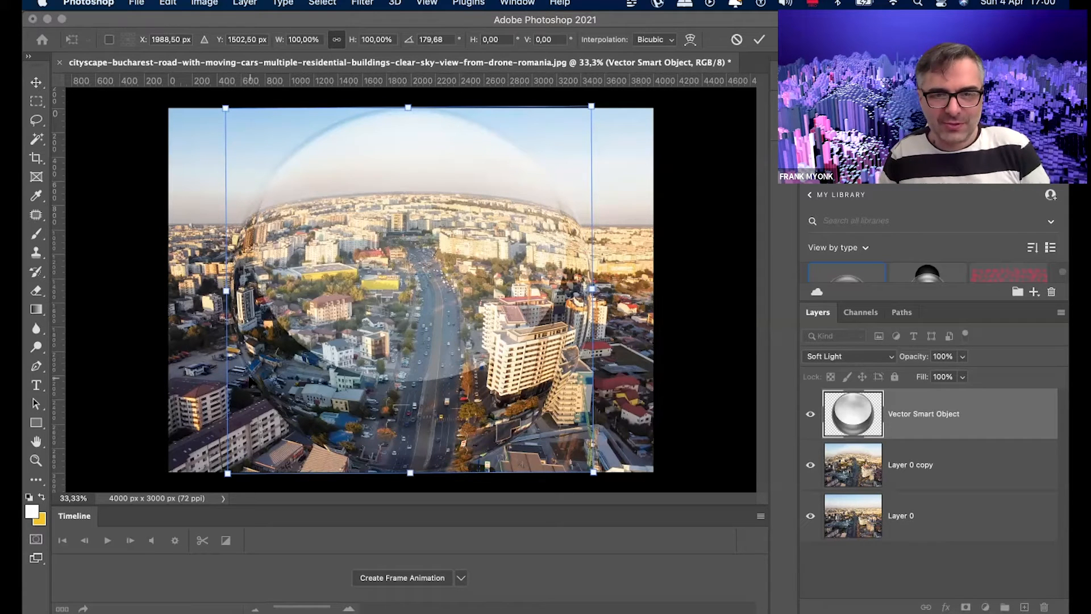
key("super+z")
key("Return")
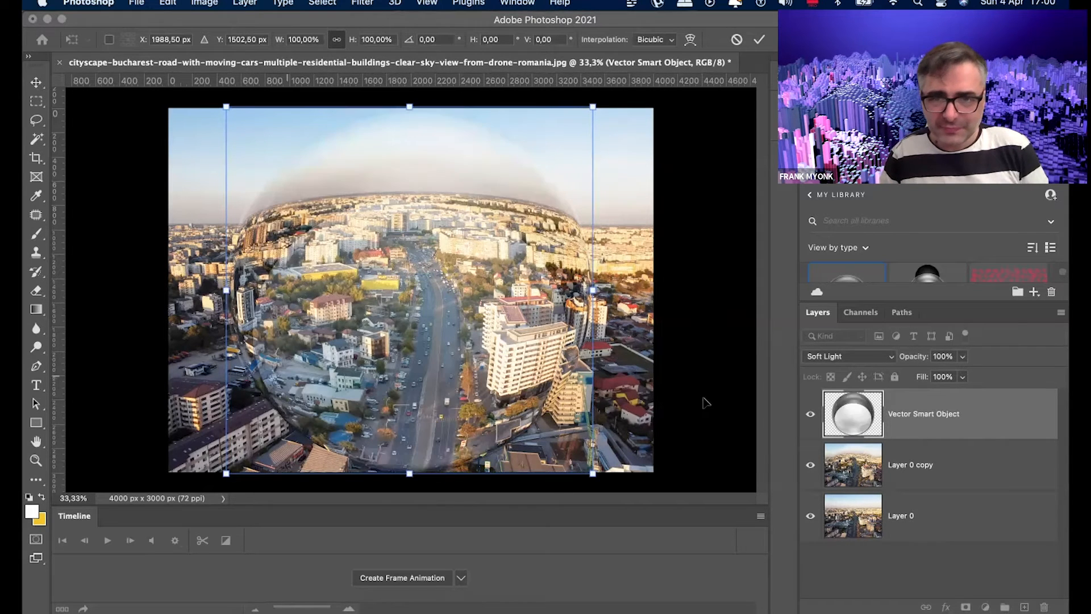
Step: Add the three-line white text "WELCOME TO BUCHAREST" over the sphere and scale it proportionally to 85.17%
key("super+alt+a")
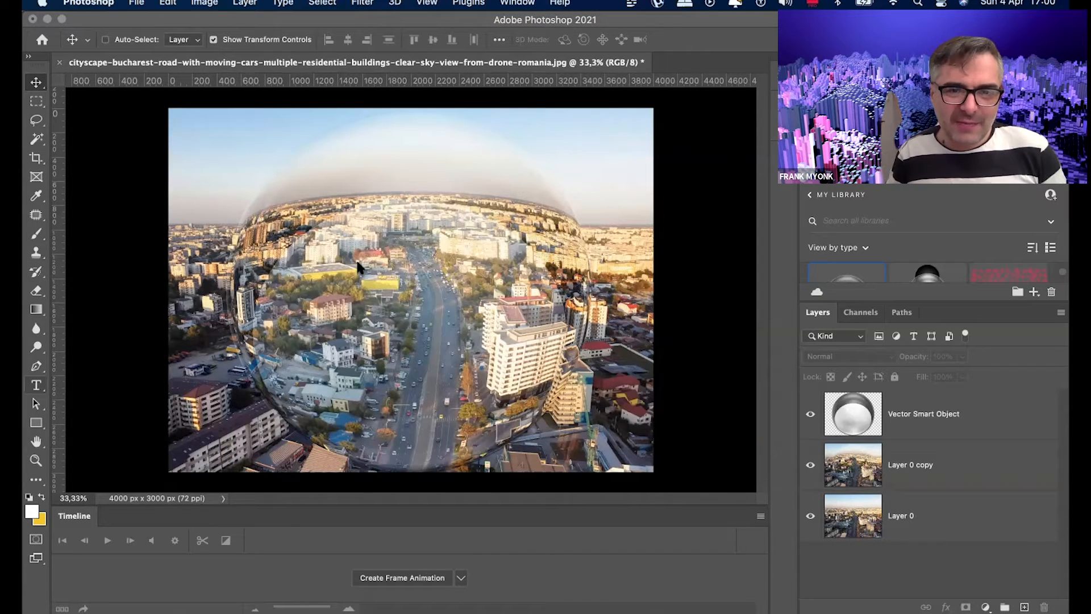
left_click(36, 385)
left_click(589, 276)
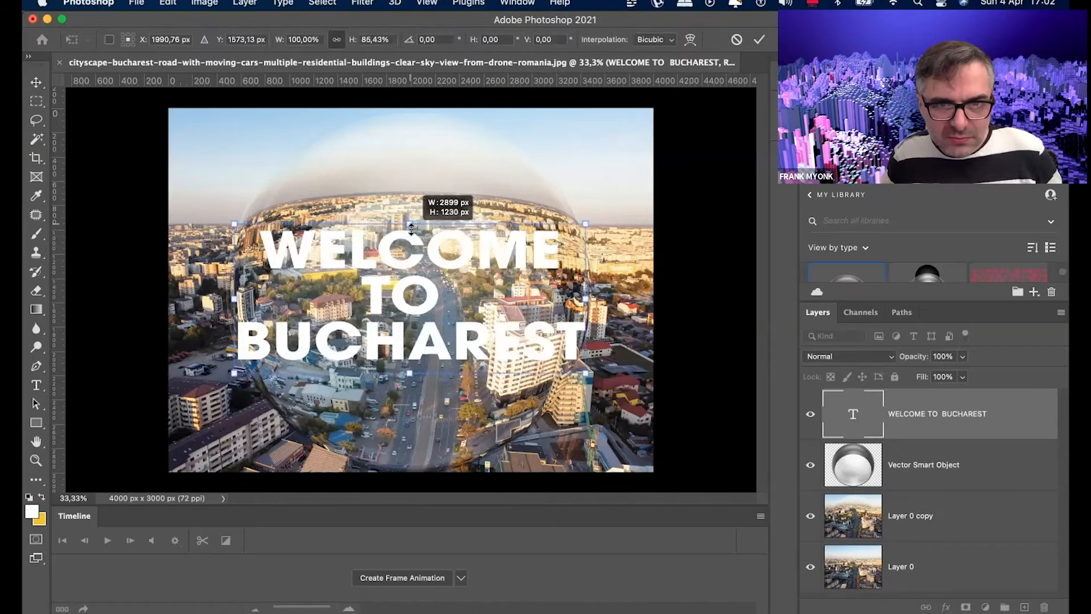
left_click_drag(410, 228, 411, 230)
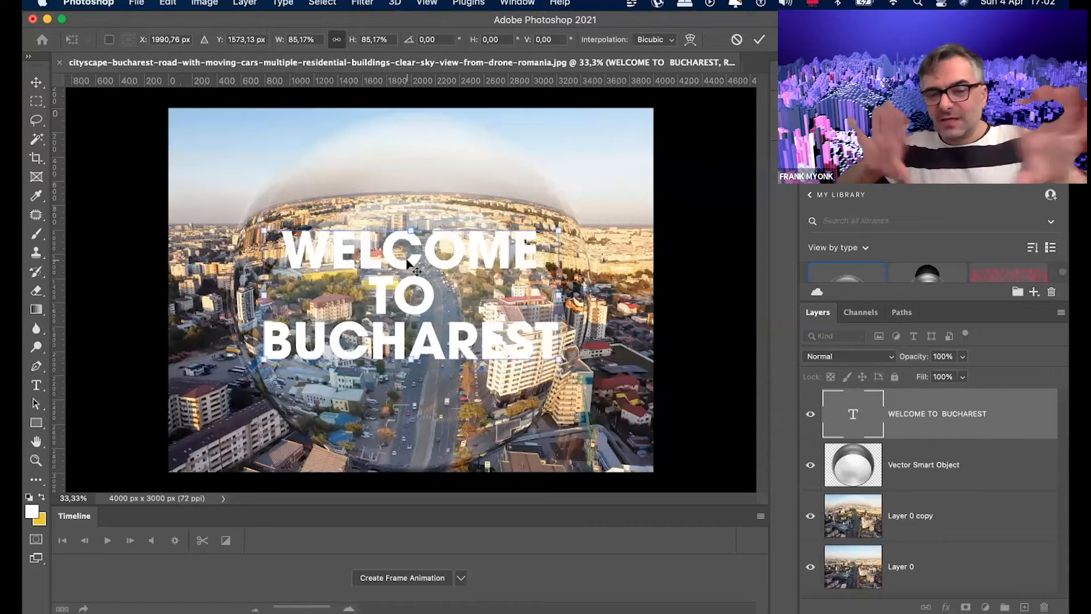
key("Return")
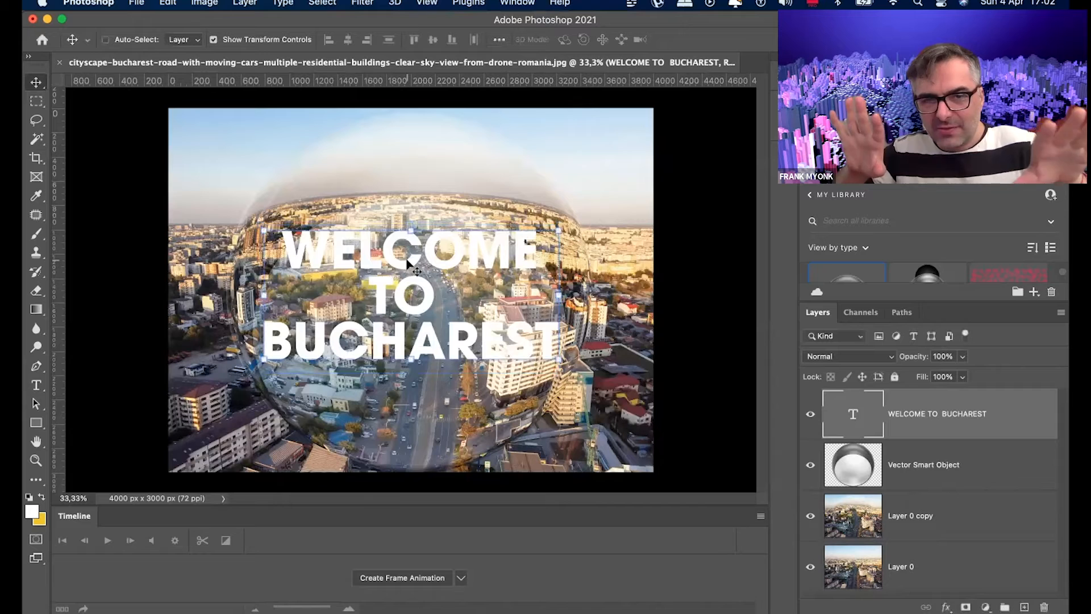
Step: Duplicate the WELCOME TO BUCHAREST text layer and hide the original
left_click_drag(928, 419, 929, 474)
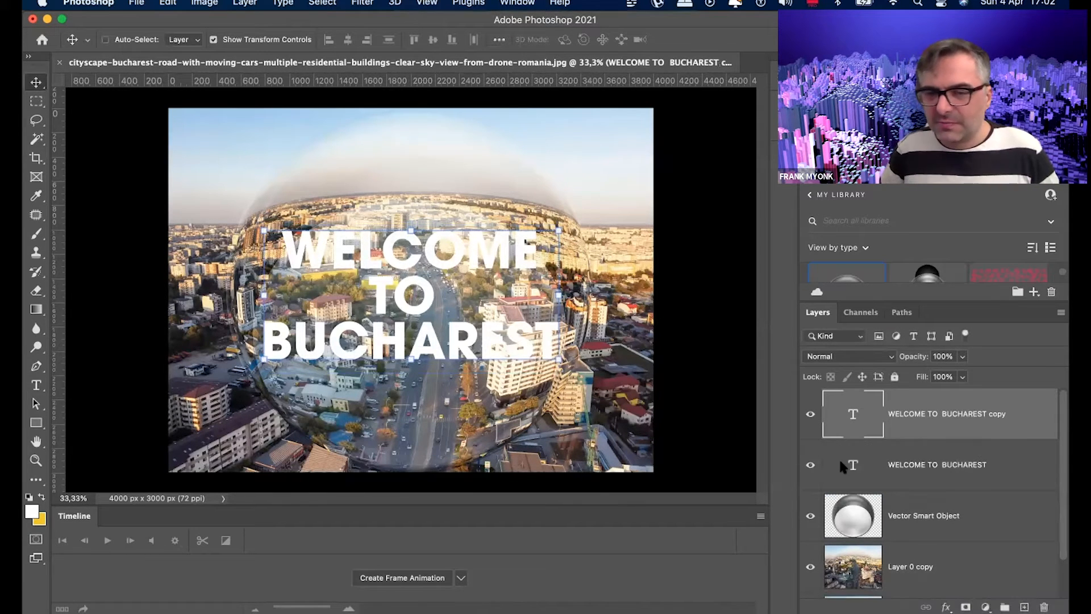
left_click(810, 467)
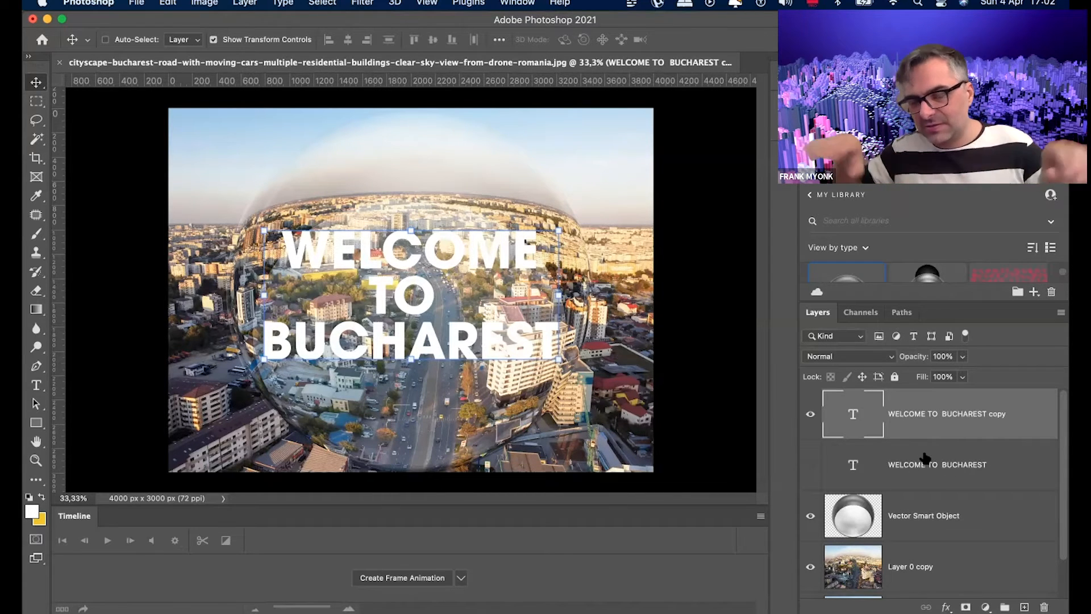
Step: Rasterize the type of the WELCOME TO BUCHAREST copy layer
right_click(901, 405)
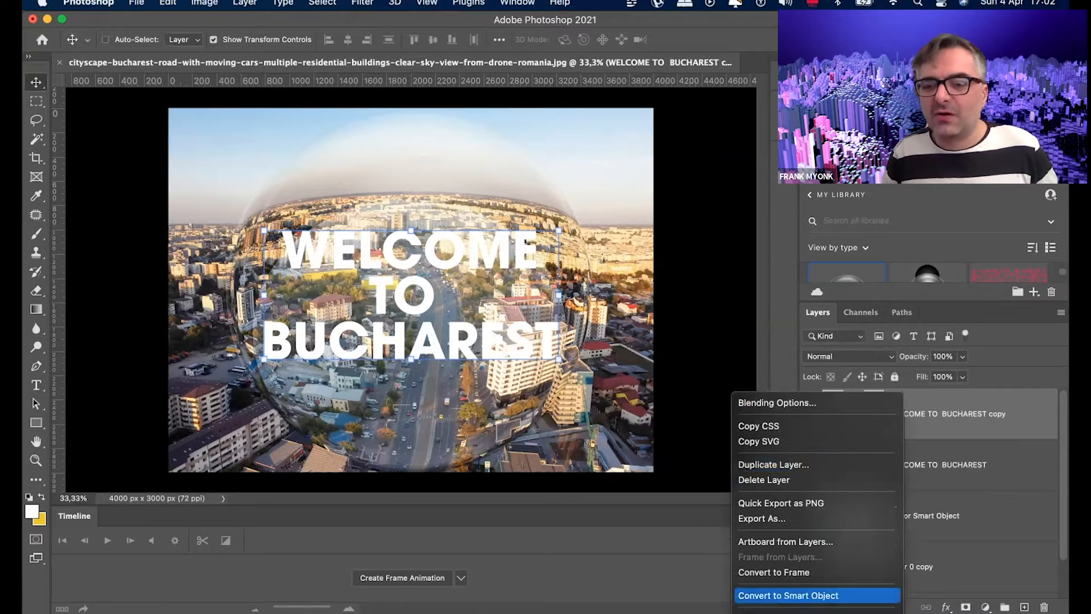
mouse_move(817, 612)
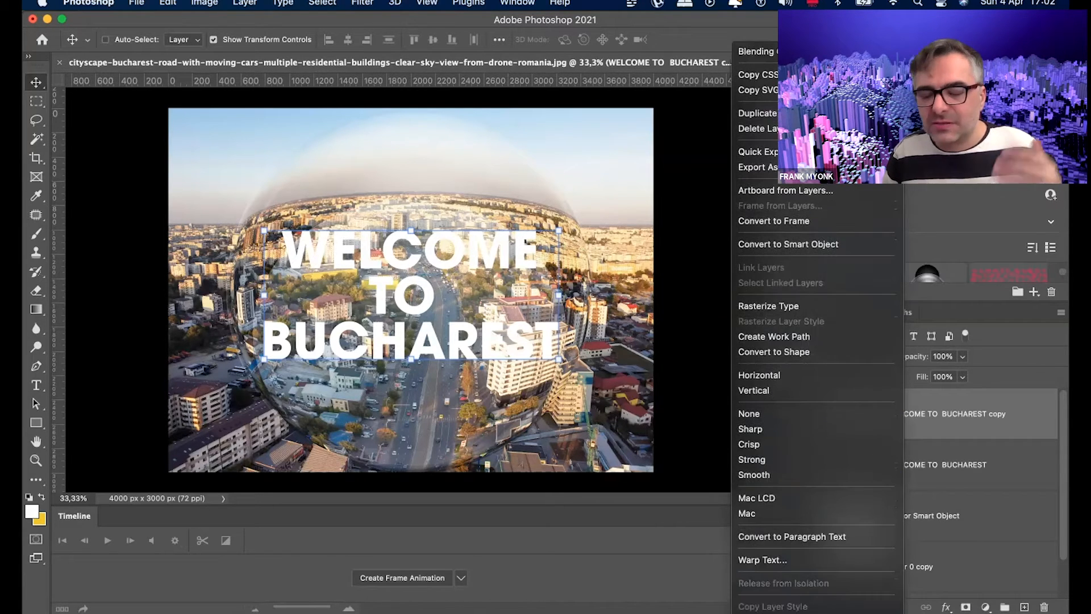
scroll(871, 396, "down", 5)
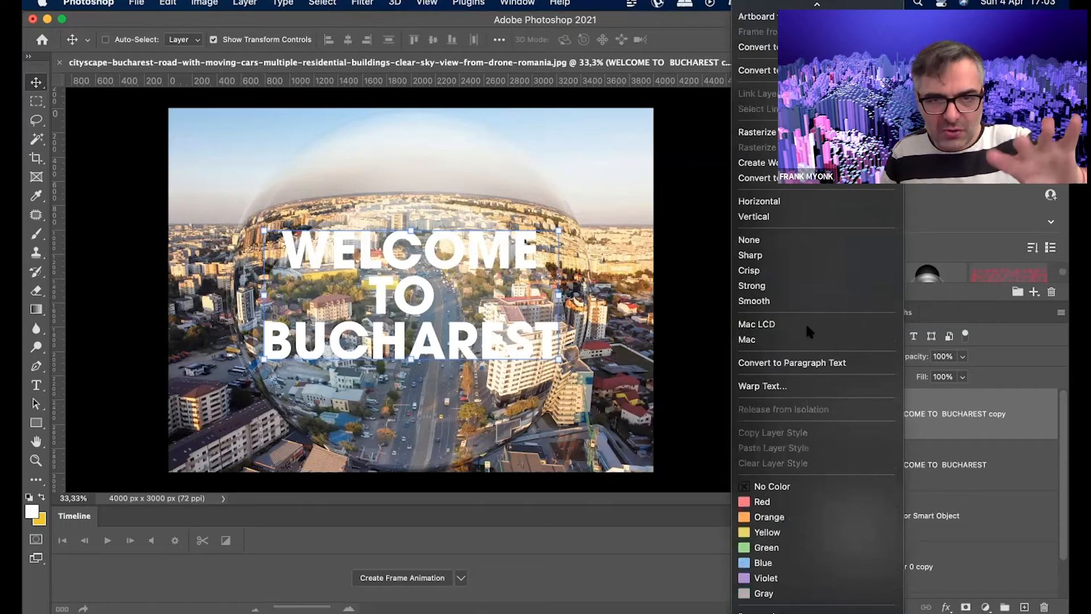
scroll(806, 323, "up", 4)
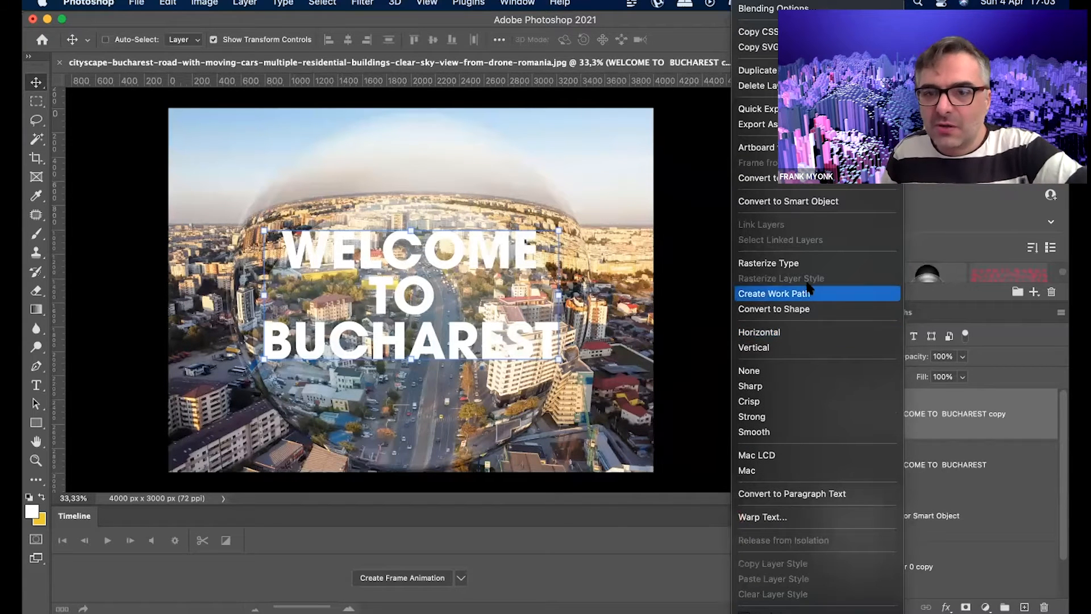
left_click(804, 264)
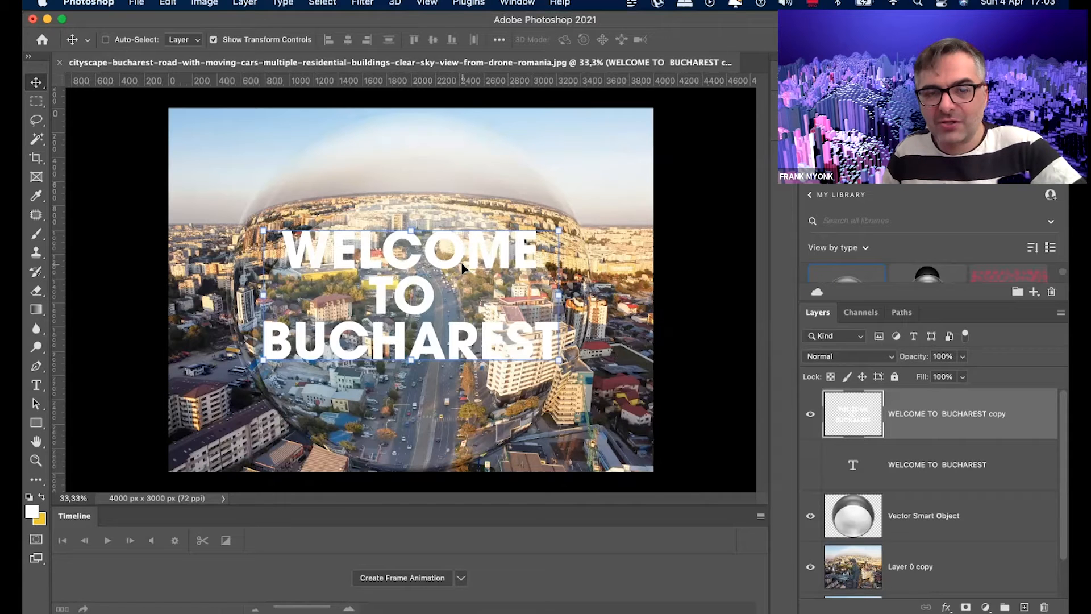
Step: Examine the edges of the rasterized lettering up close
key("super+equal")
key("super+equal")
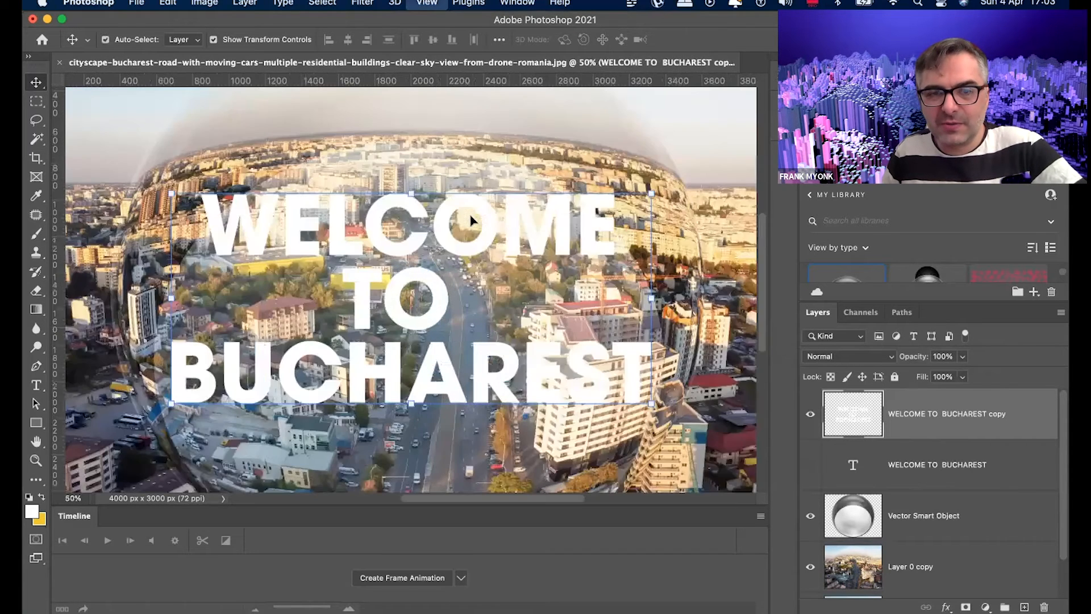
key("super+equal")
key("super+equal")
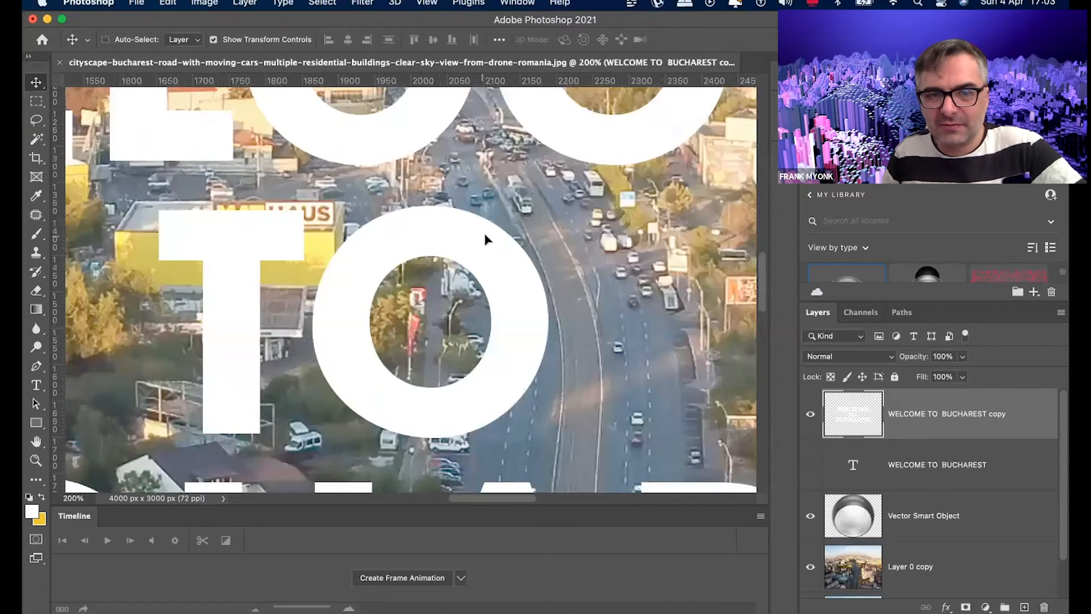
key("super+minus")
key("super+minus")
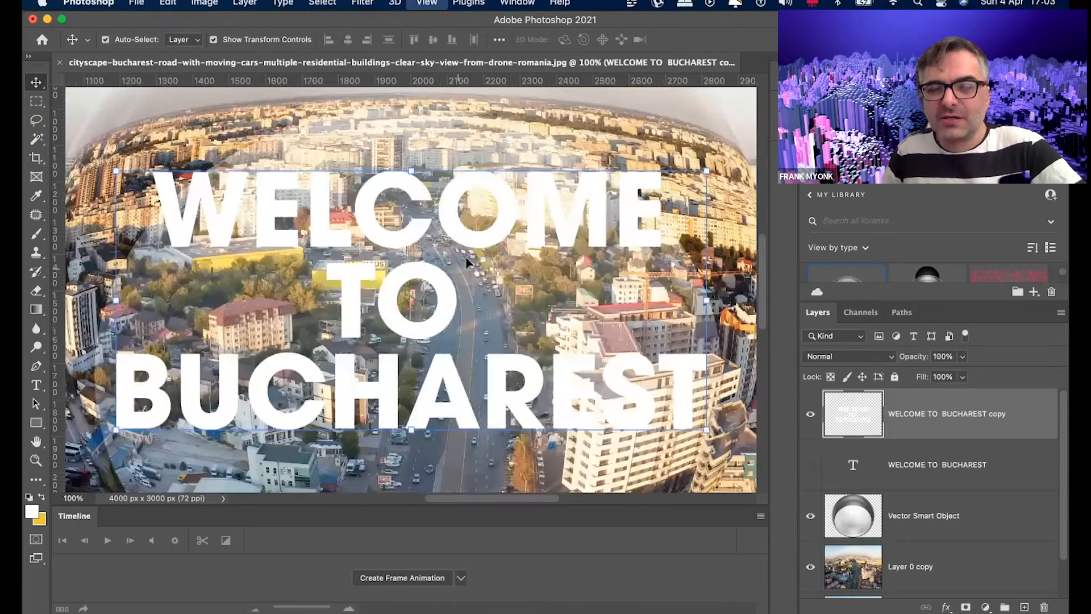
Step: Apply the last-used Spherize filter to the WELCOME TO BUCHAREST copy layer and scale it proportionally to 76.37%
key("super+minus")
key("super+minus")
key("super+minus")
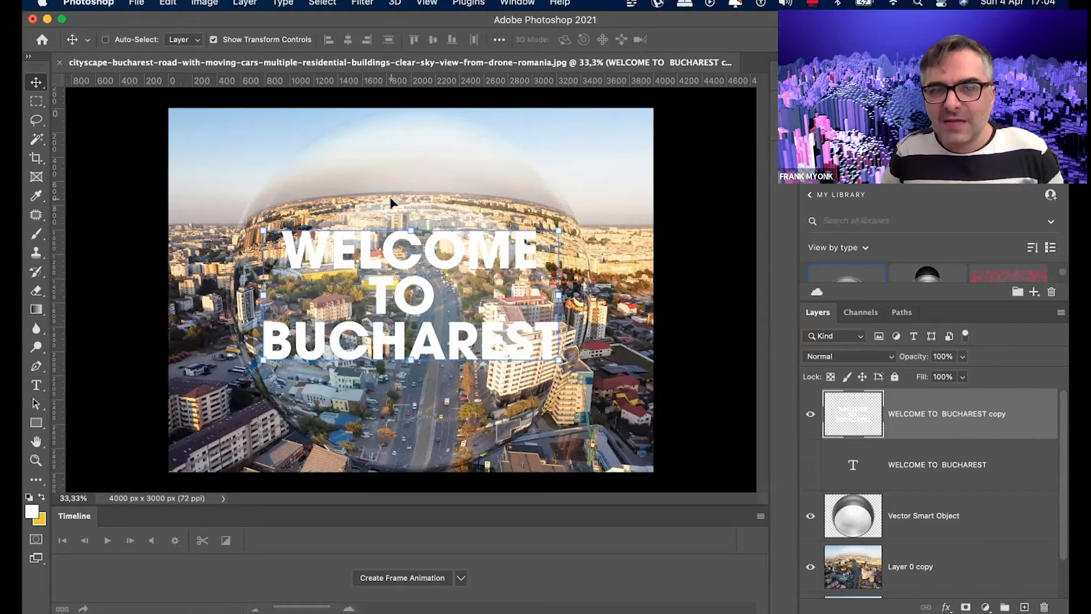
left_click(363, 3)
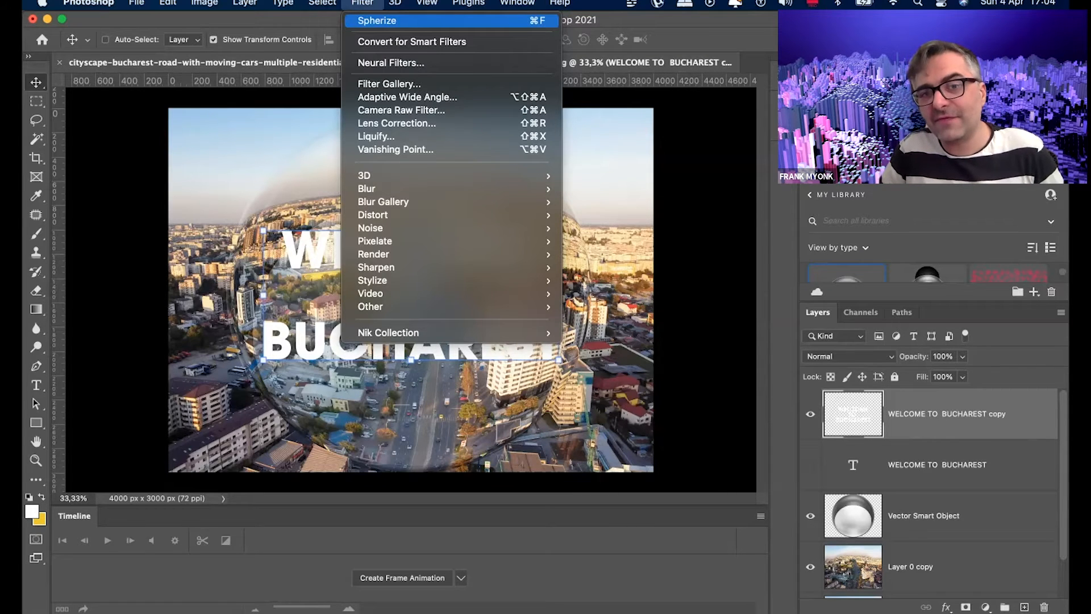
left_click(644, 143)
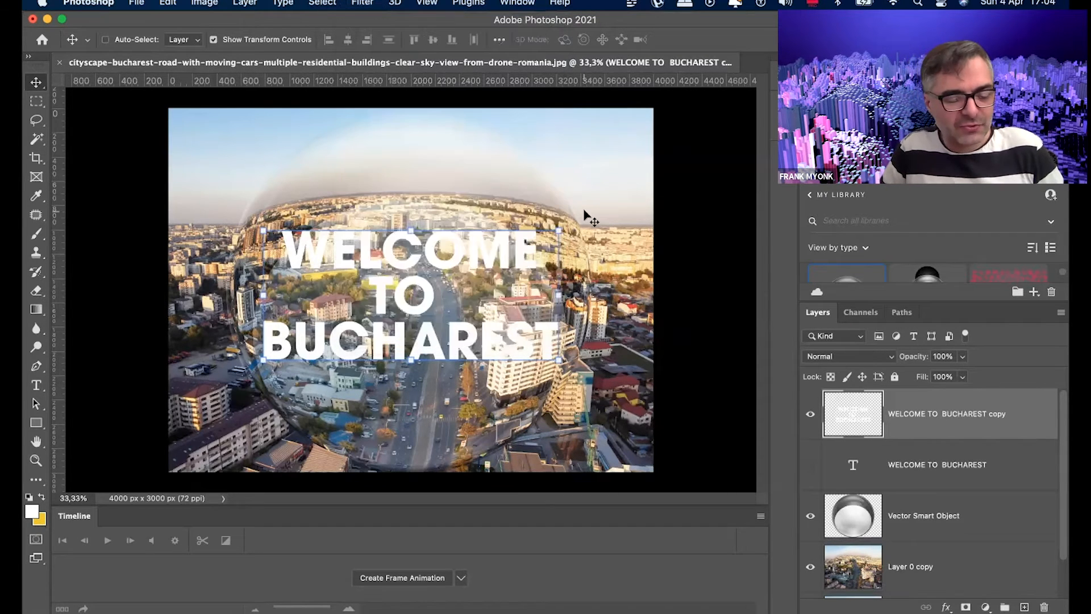
key("super+f")
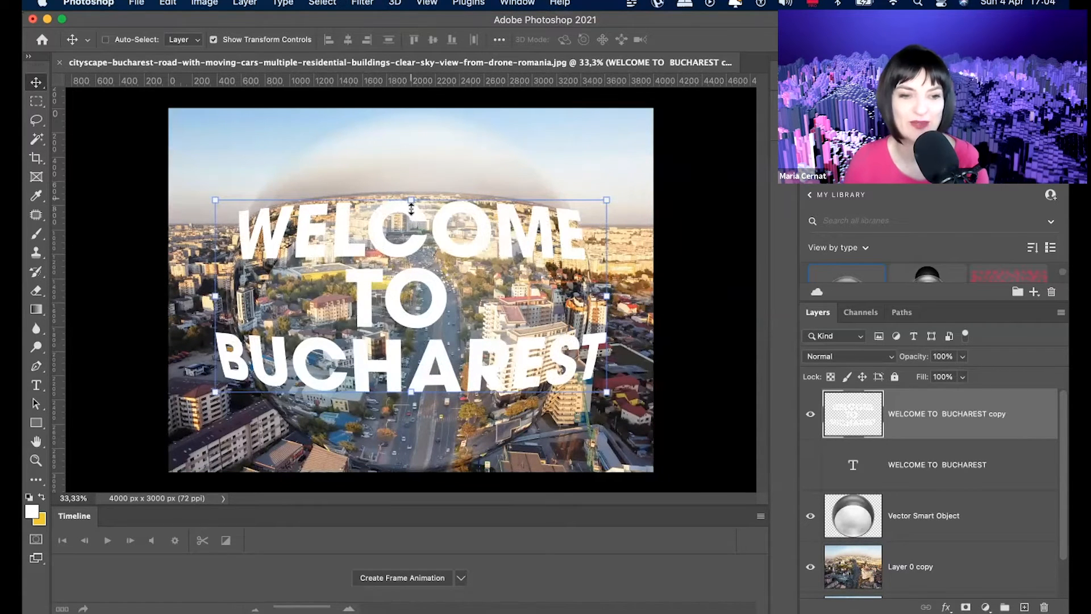
left_click_drag(412, 211, 412, 222)
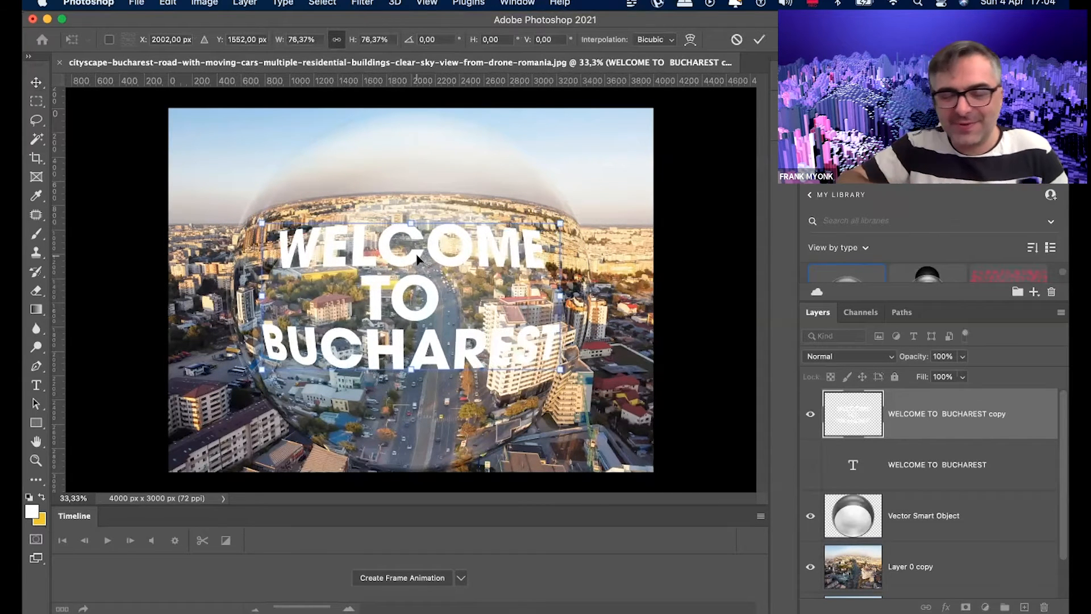
key("Return")
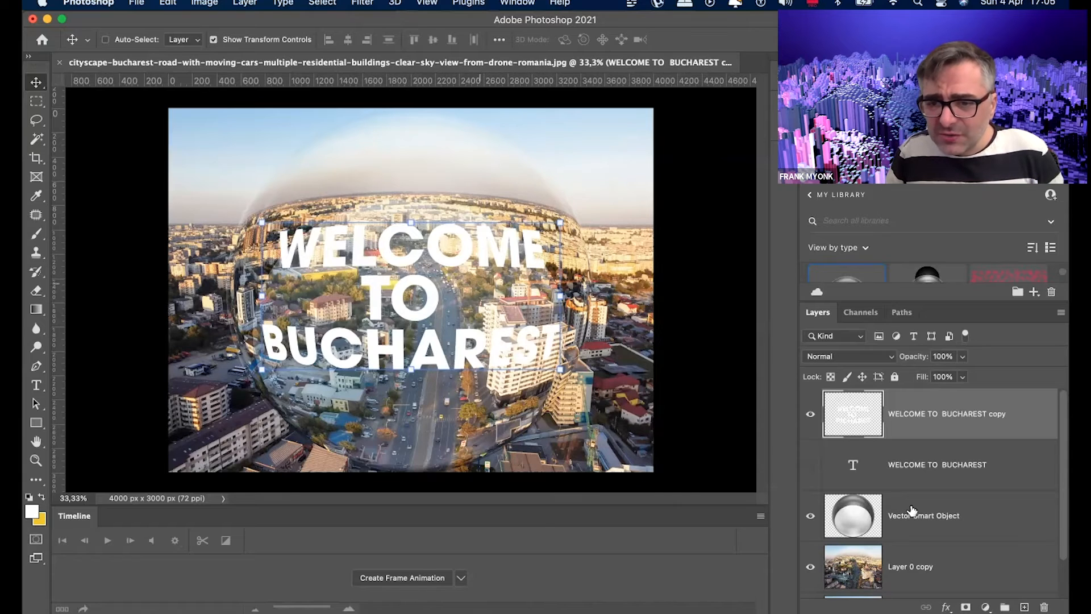
Step: Give the warped text a Pillow Emboss bevel, an orange #e17117 Color Overlay in Overlay mode and a Drop Shadow
left_click(945, 606)
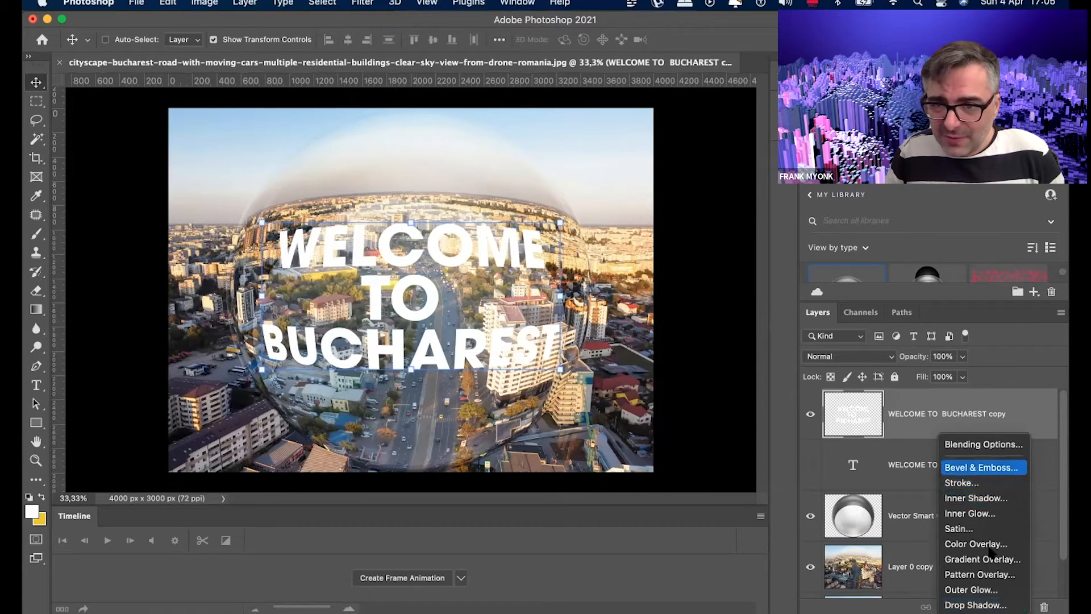
left_click(985, 465)
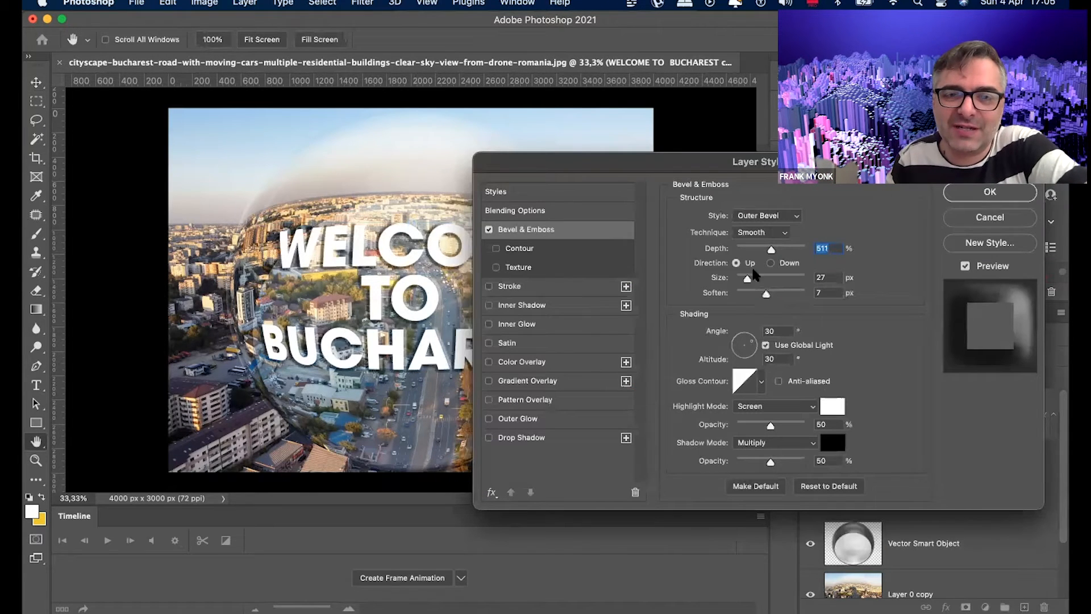
left_click_drag(730, 162, 917, 162)
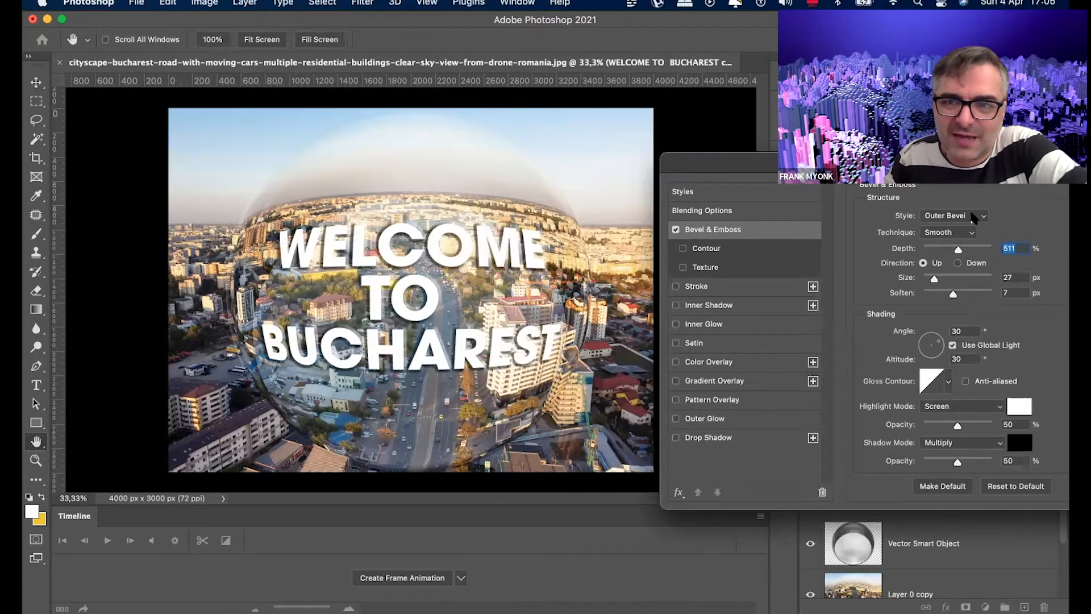
left_click(970, 218)
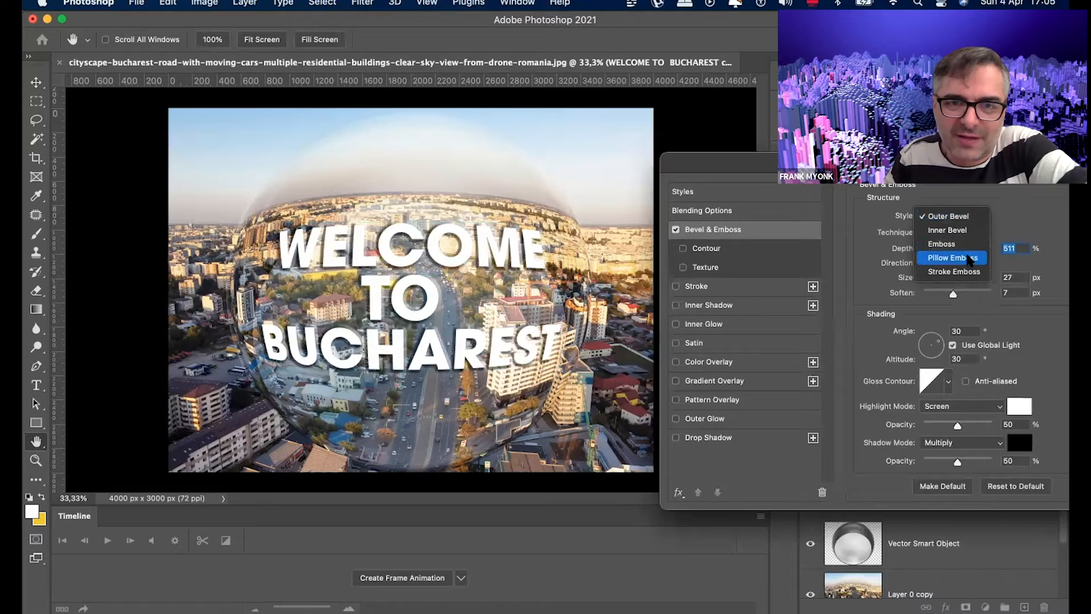
left_click(969, 257)
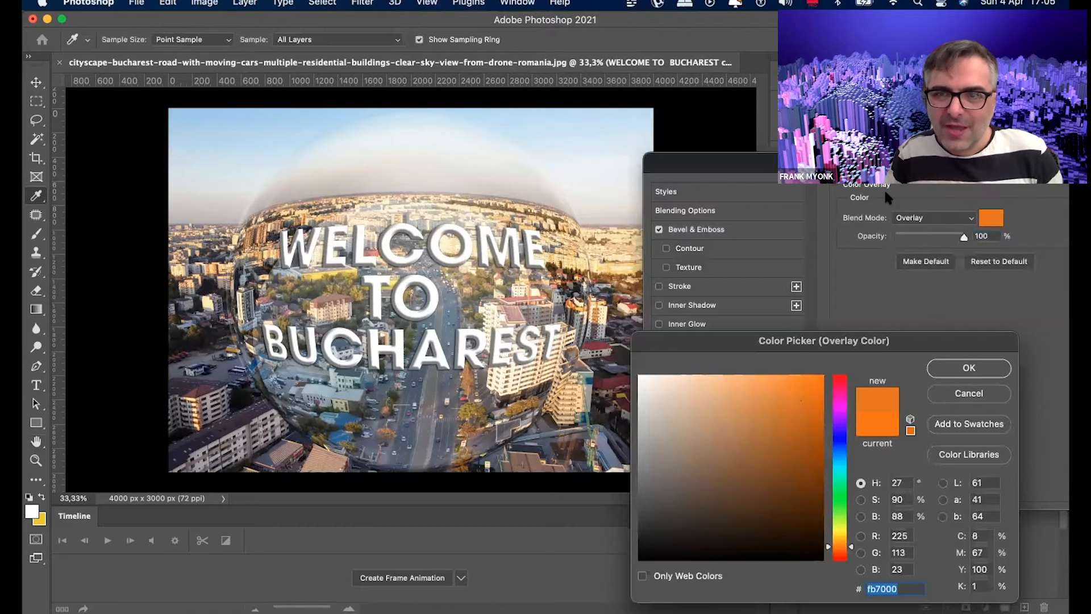
left_click_drag(1023, 163, 805, 163)
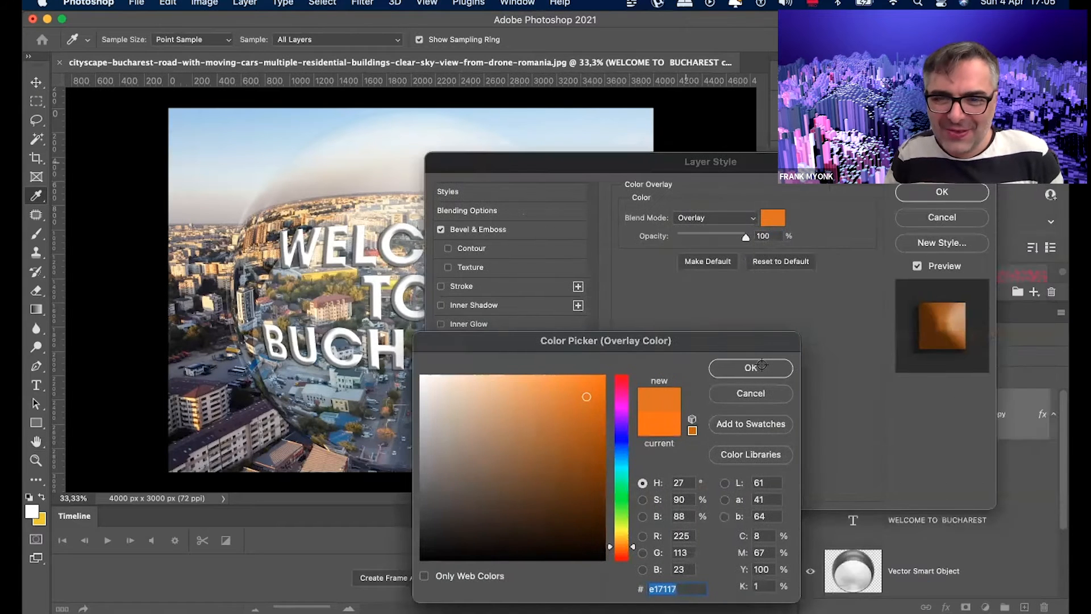
key("Return")
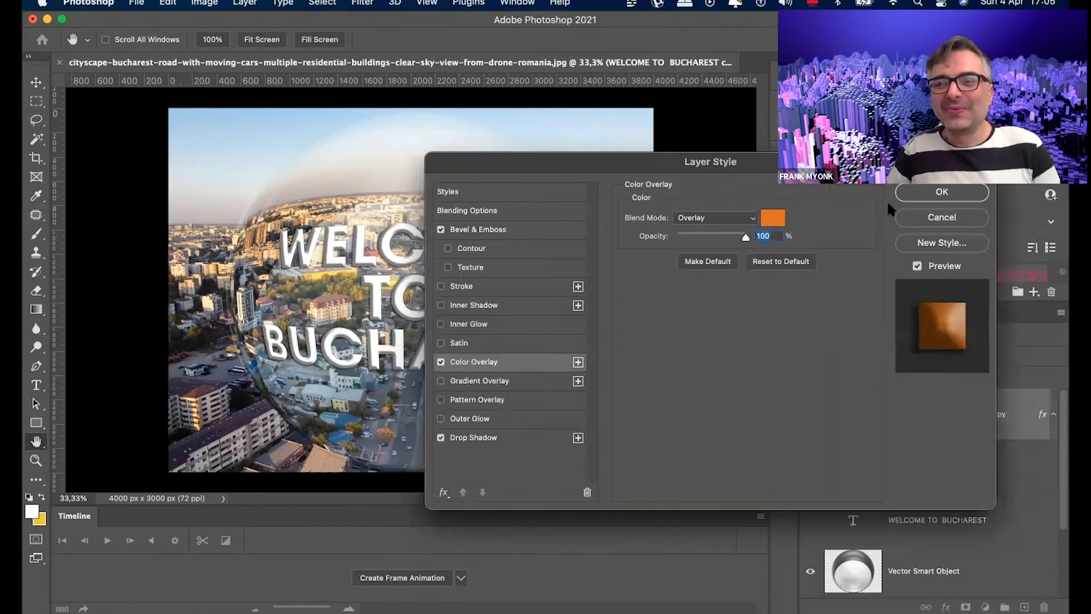
key("Return")
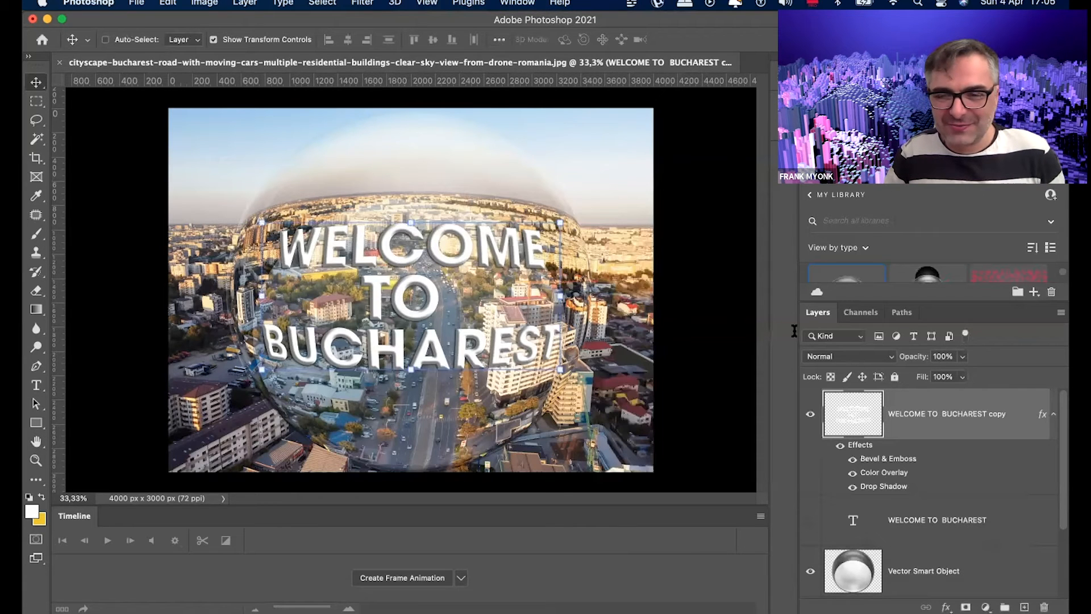
Step: Undo the layer style, the scaling and the Spherize filter on the WELCOME TO BUCHAREST copy layer
key("super+z")
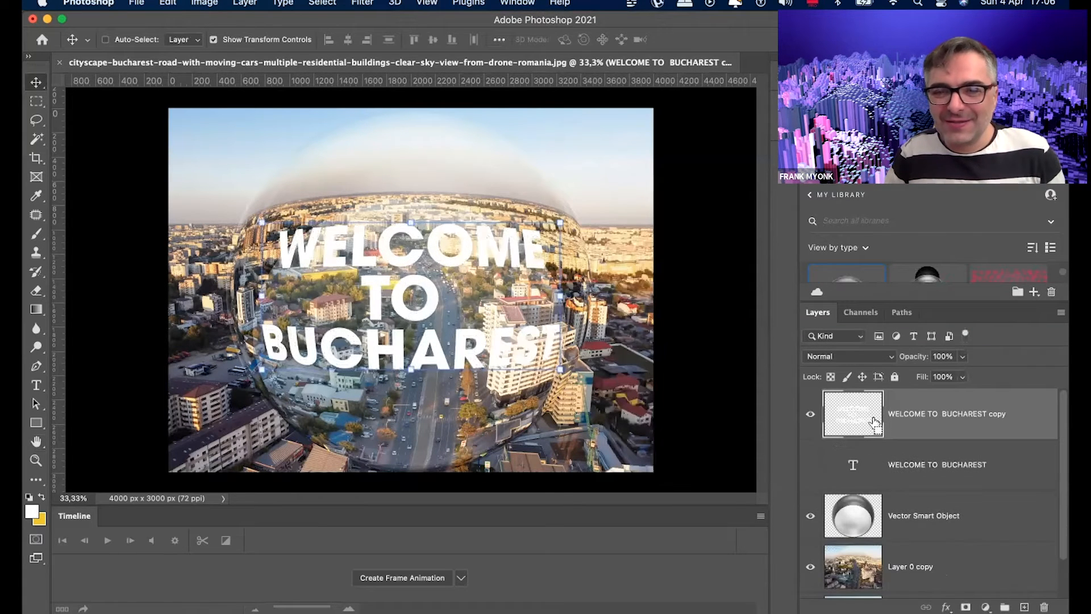
key("super+z")
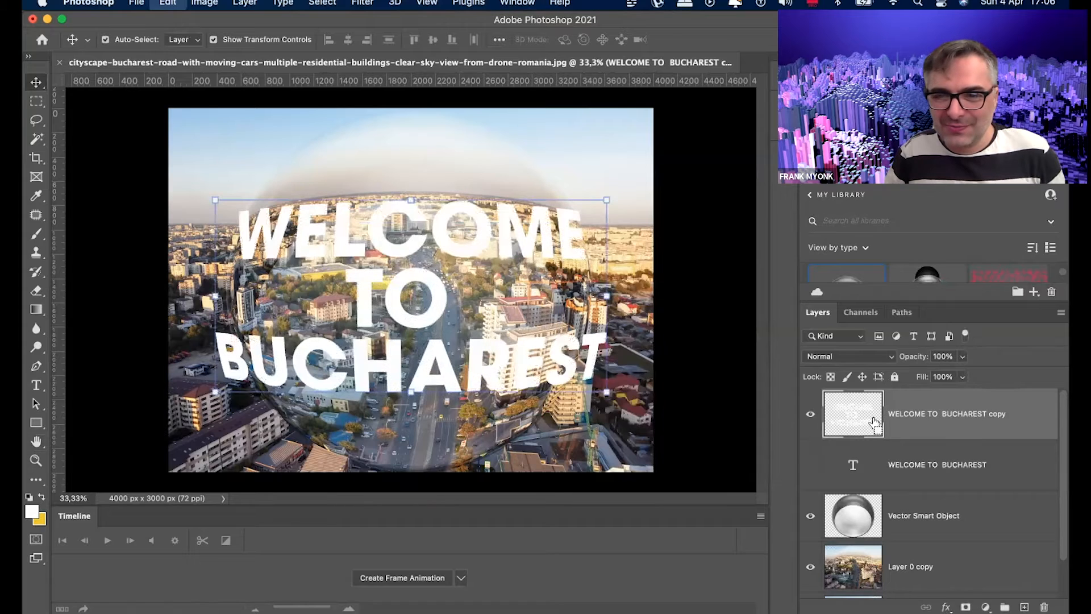
key("super+z")
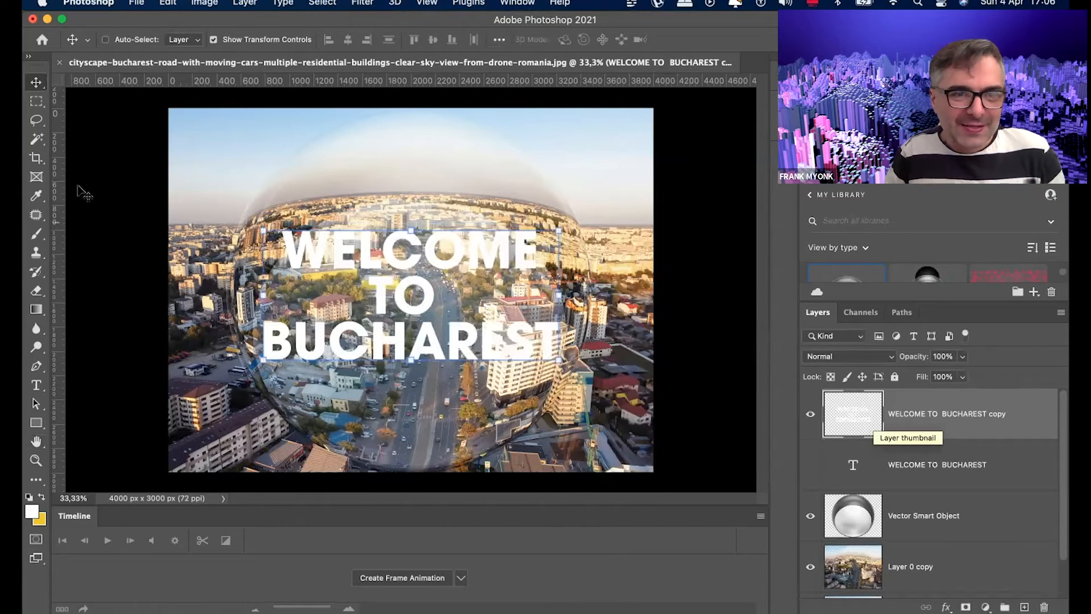
Step: Select a rectangular band through the middle of the text, intersect it with the copy layer's lettering and fill it with yellow
key("m")
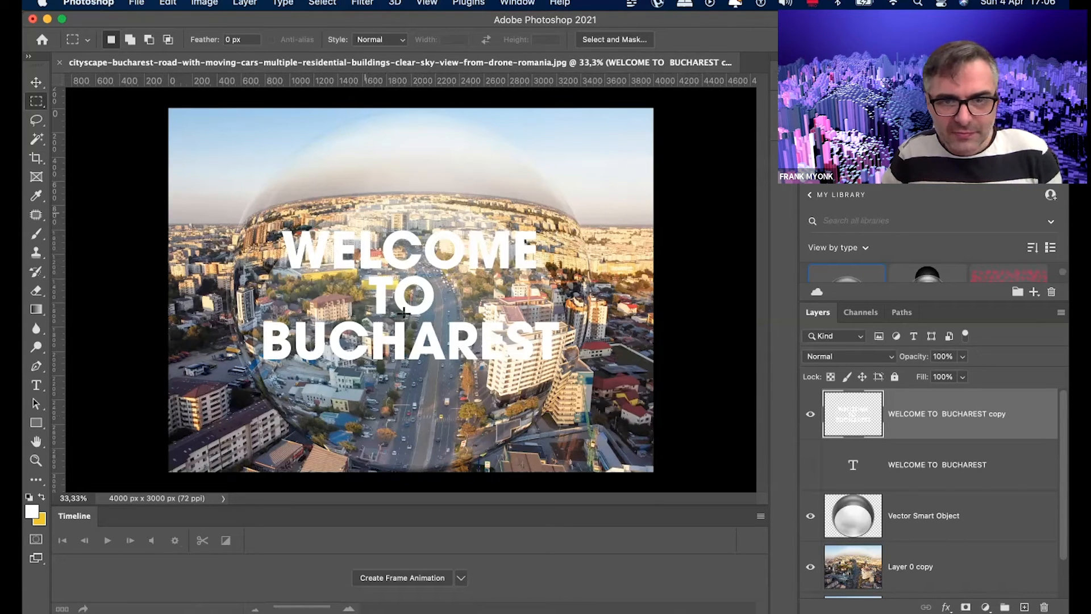
left_click_drag(339, 193, 482, 401)
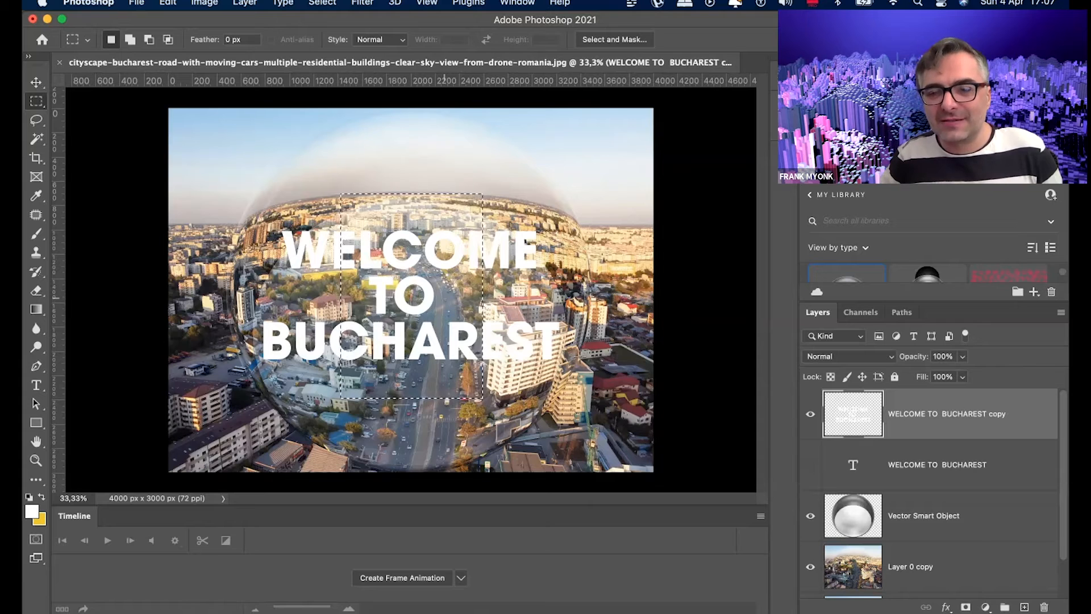
left_click(851, 410, "ctrl+alt+shift")
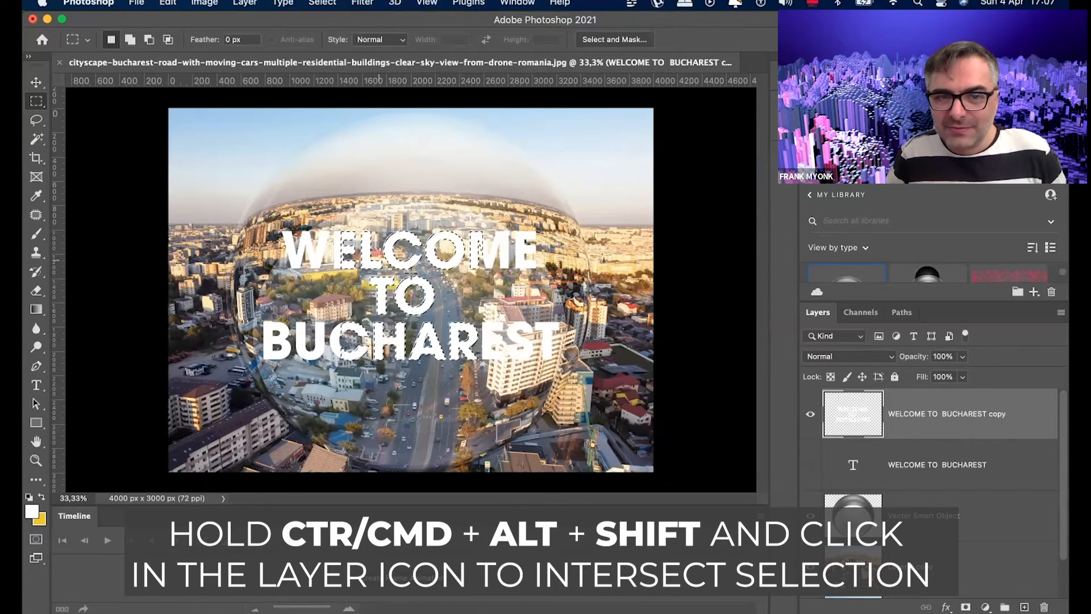
key("super+plus")
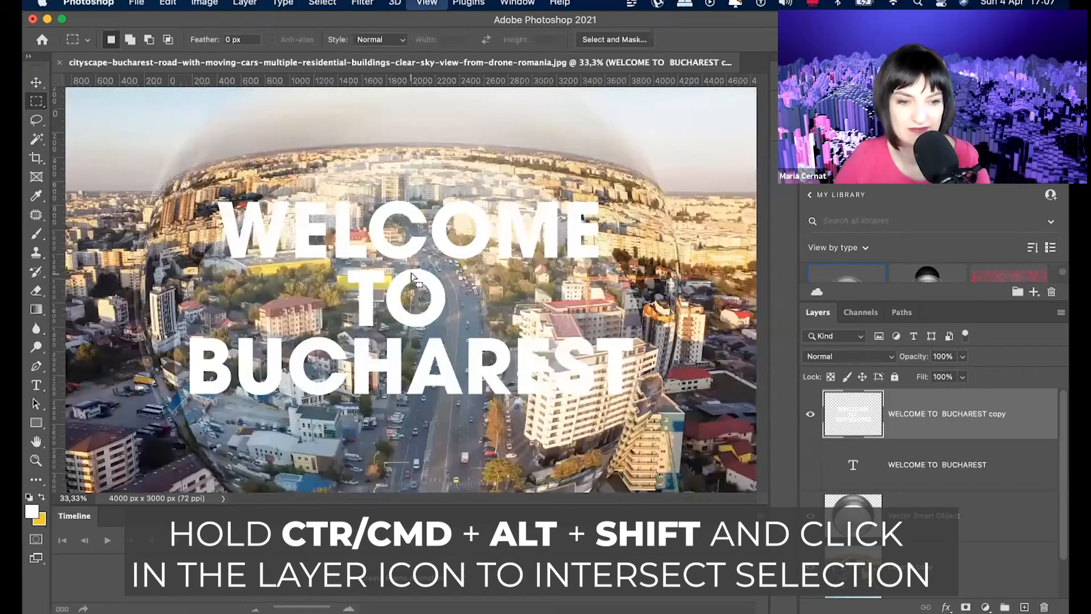
key("super+1")
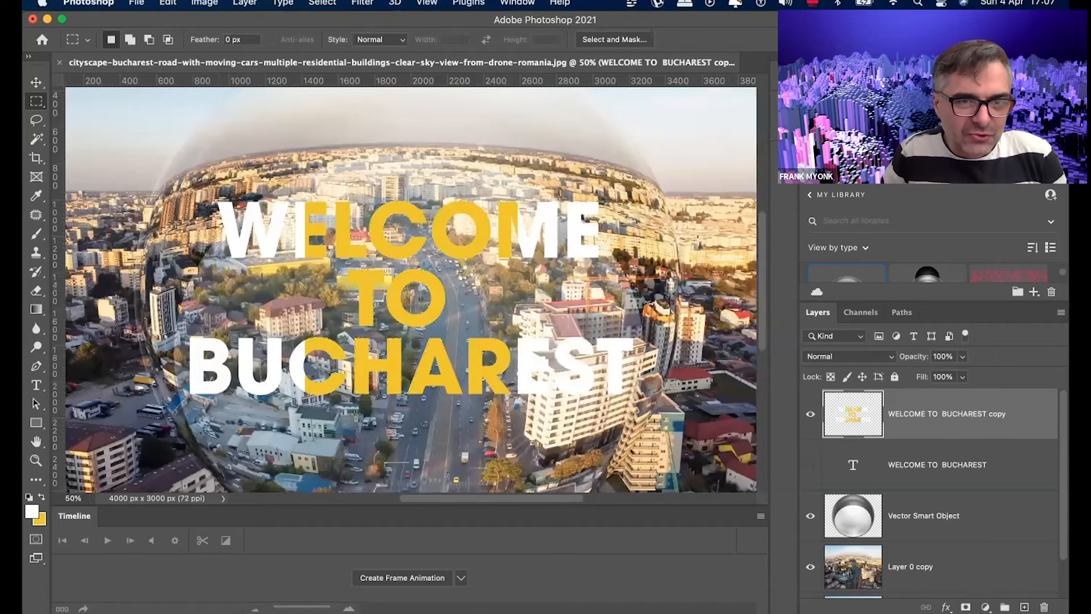
Step: Select a rectangle around the white letters before the yellow band and set the foreground colour to blue #0620e4
left_click_drag(136, 154, 304, 439)
left_click(31, 511)
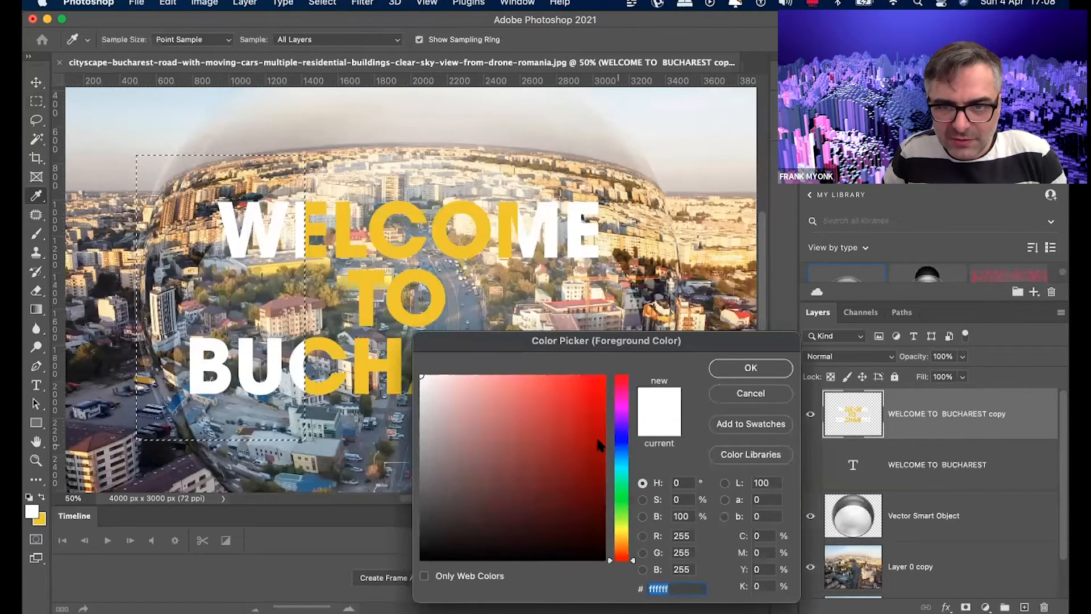
left_click(620, 440)
left_click_drag(599, 463, 600, 394)
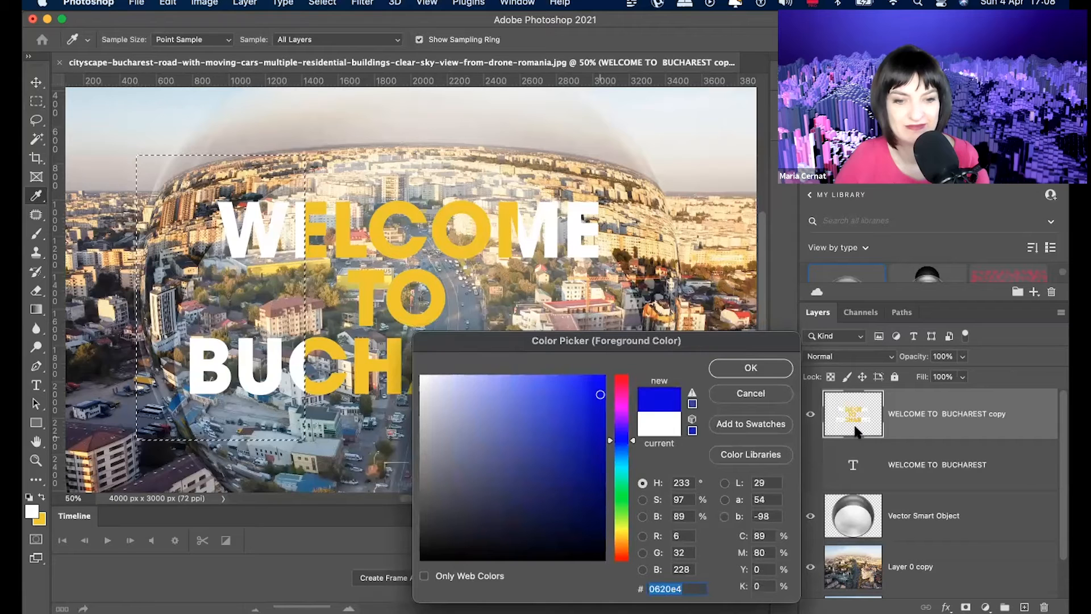
key("Return")
key("m")
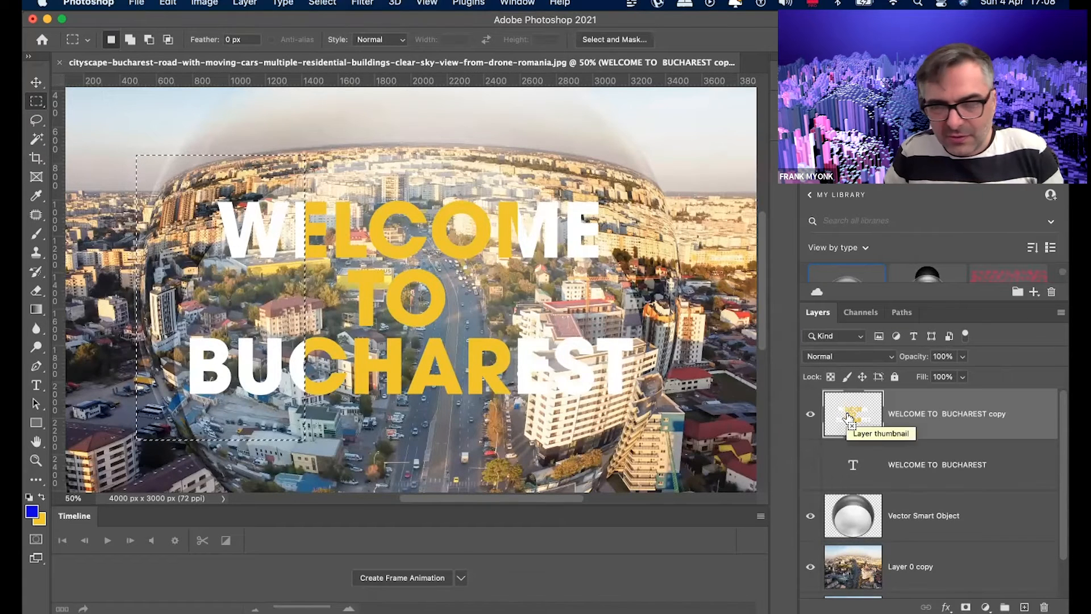
Step: Intersect the selection with the copy layer's lettering, fill those letters with the blue and deselect
left_click(846, 416, "alt+shift+super")
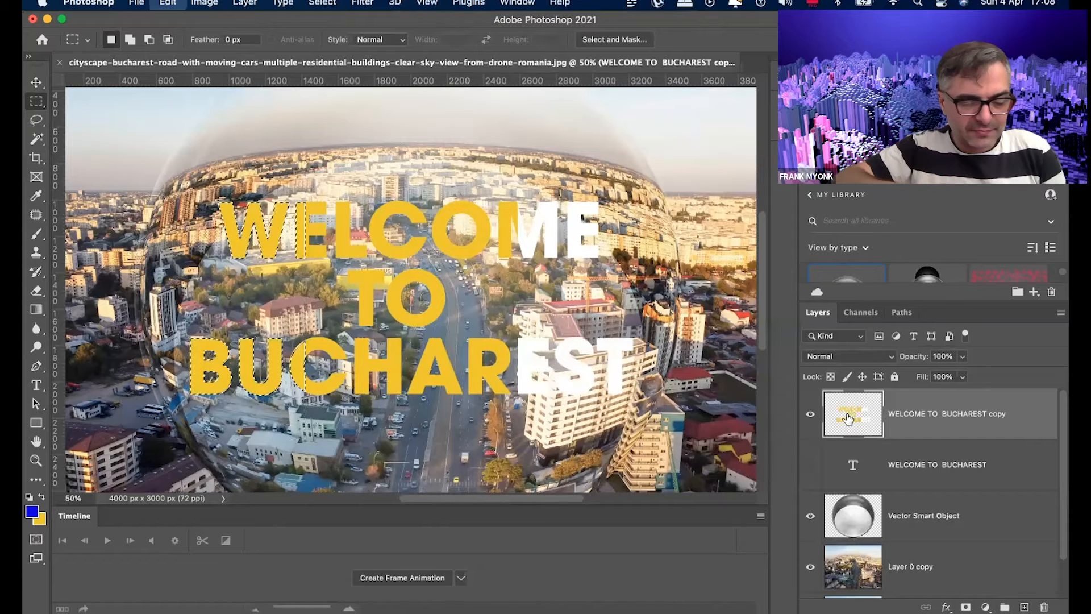
key("x")
key("super+BackSpace")
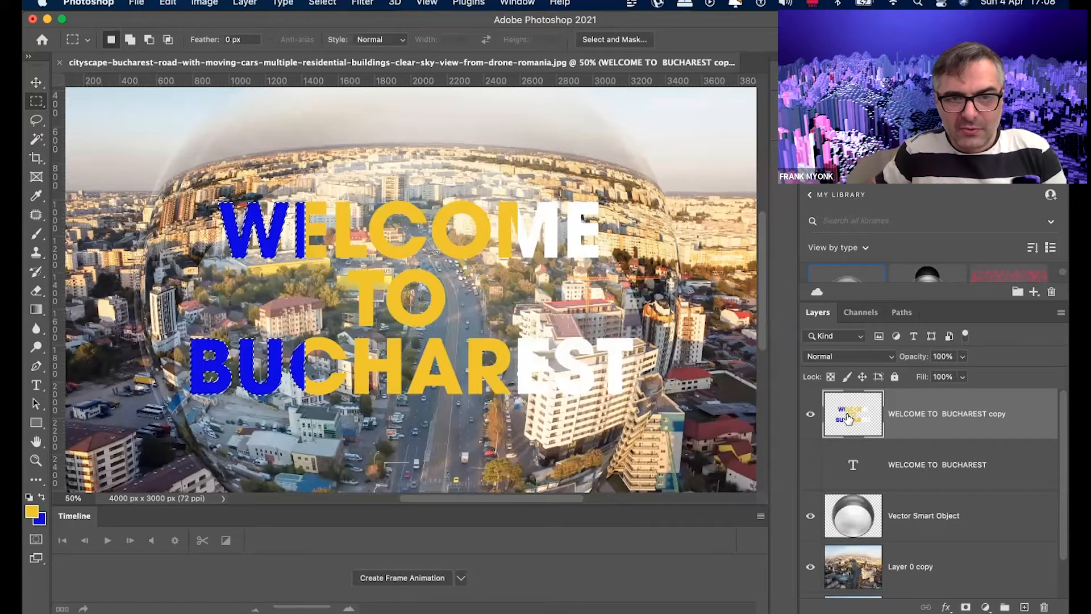
key("super+d")
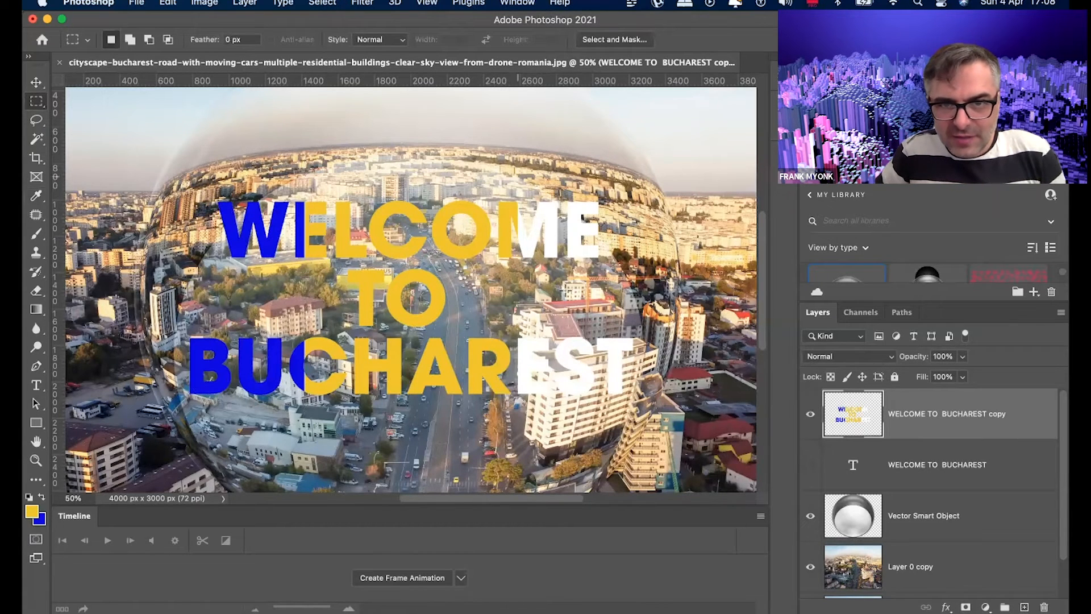
Step: Select the remaining white lettering after the yellow band and set the foreground colour to dark red #b30411
left_click_drag(629, 395, 643, 419)
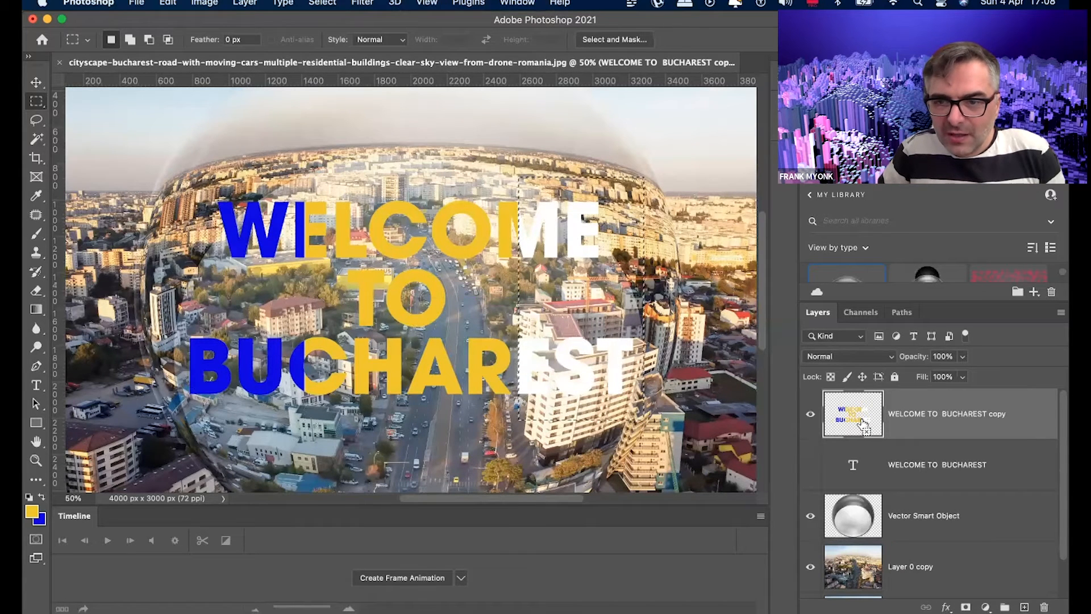
left_click(36, 514)
left_click(622, 377)
left_click(600, 382)
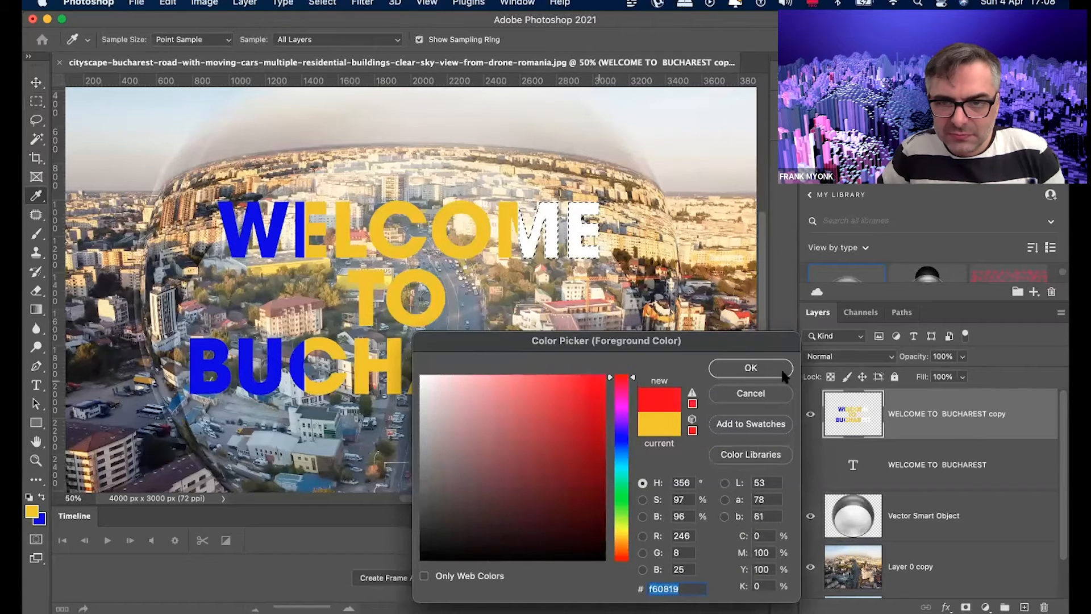
left_click(600, 429)
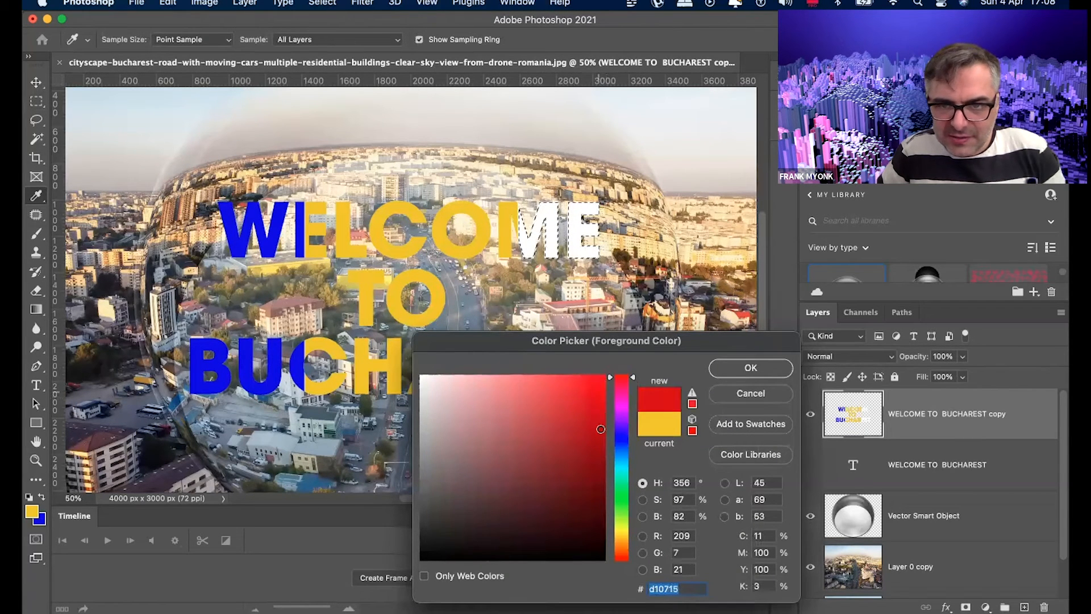
left_click(762, 371)
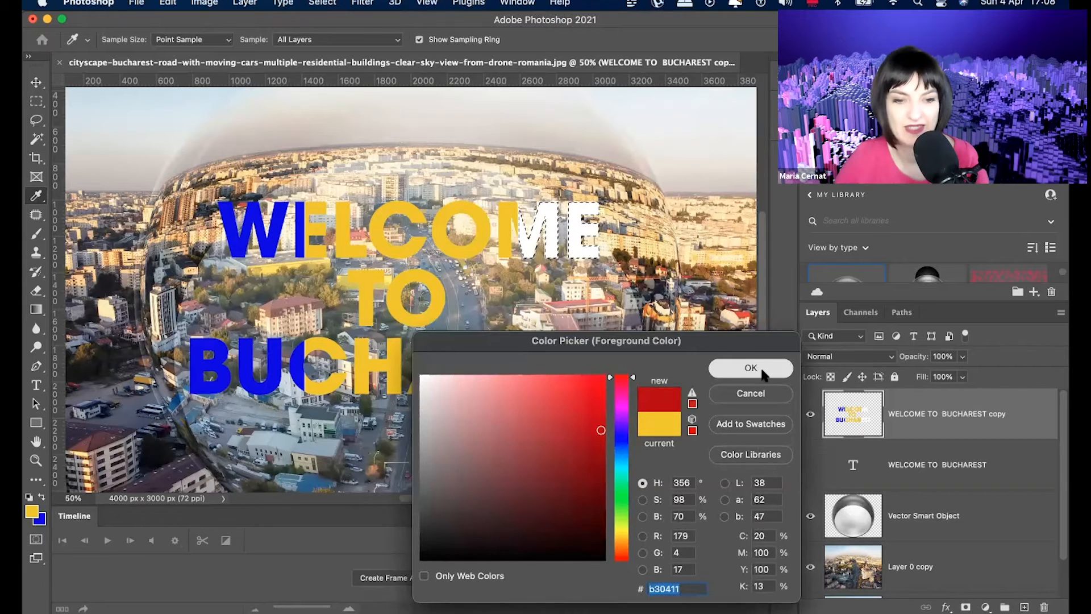
Step: Fill the selected white lettering with the dark red and deselect
key("m")
key("x")
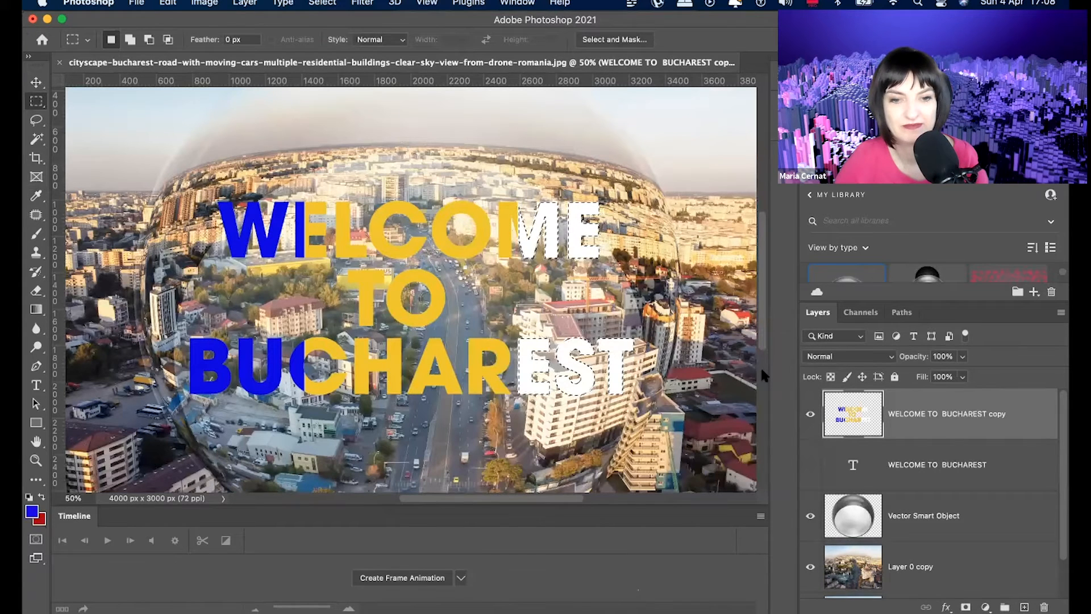
key("super+BackSpace")
key("super+d")
Step: Apply the last-used Spherize filter to the blue, yellow and red WELCOME TO BUCHAREST copy layer
key("super+minus")
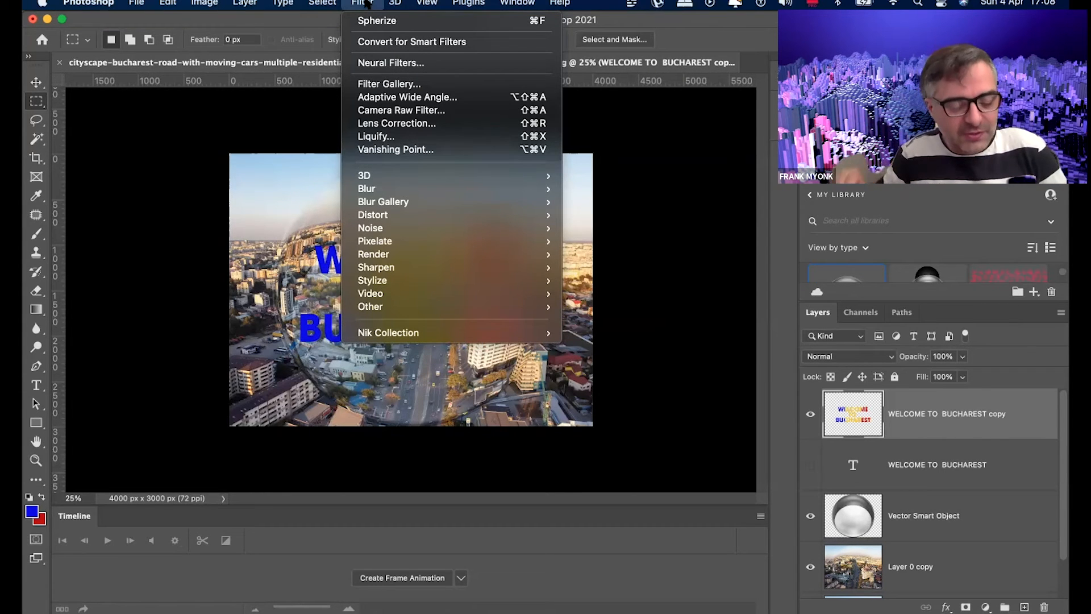
left_click(375, 21)
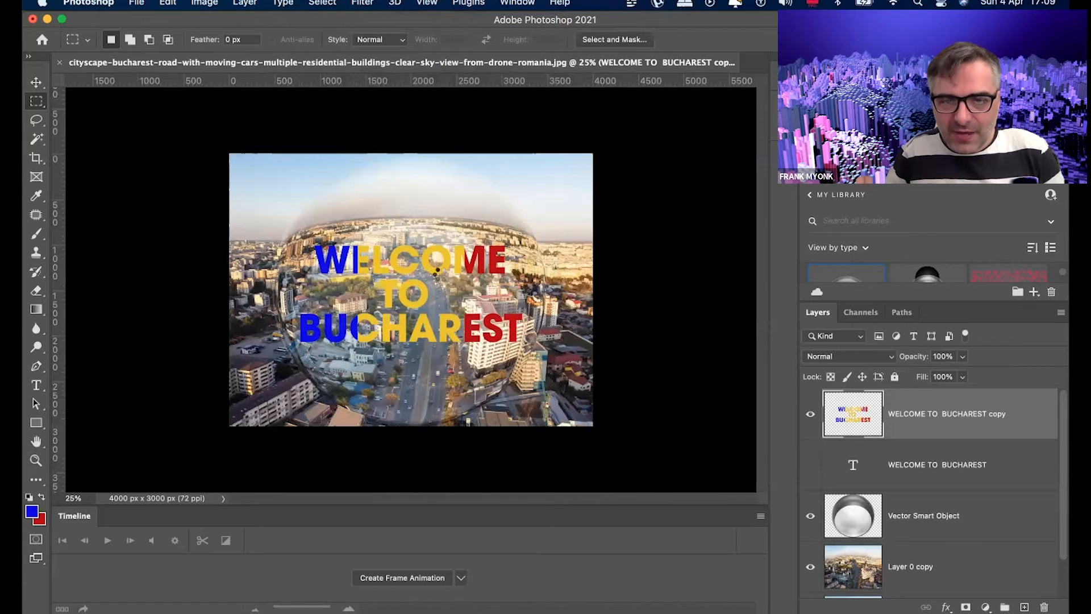
Step: Spherize the coloured WELCOME TO BUCHAREST copy lettering once more and scale it proportionally to 73.64% about its centre
key("ctrl+super+f")
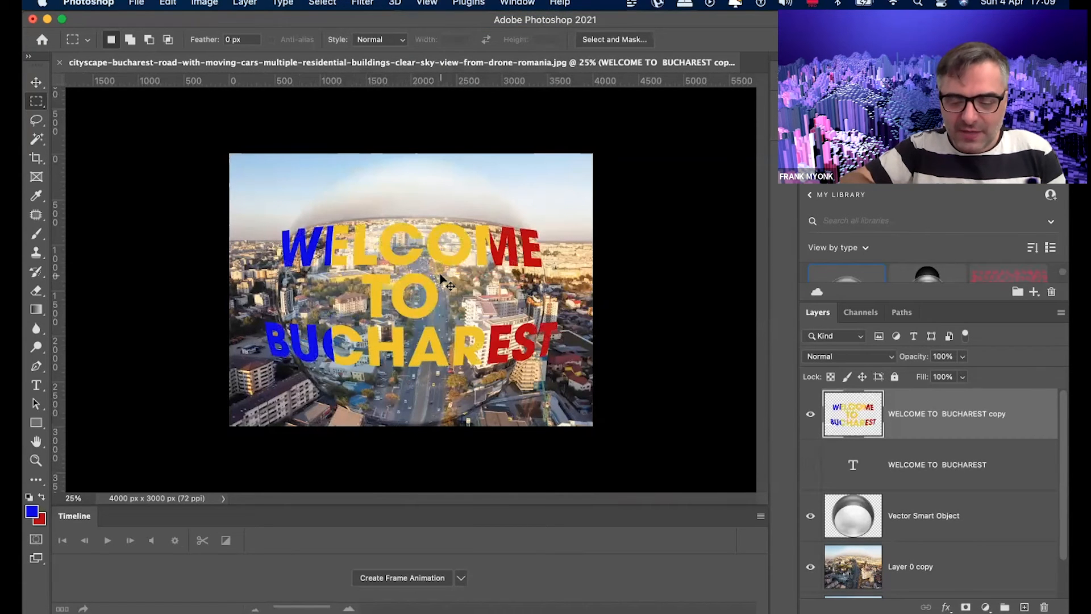
key("super+equal")
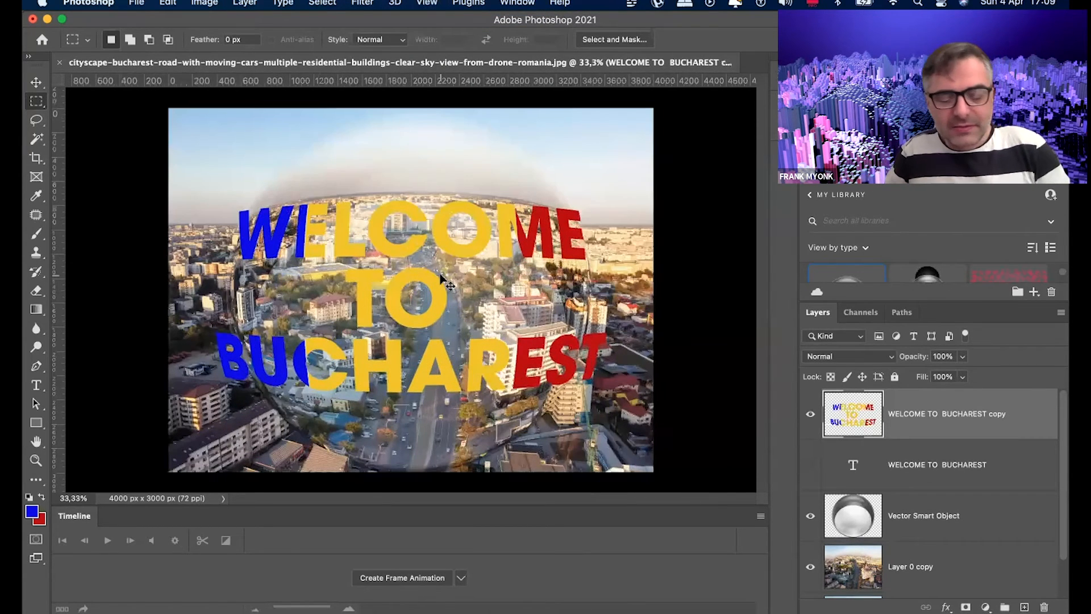
key("super+t")
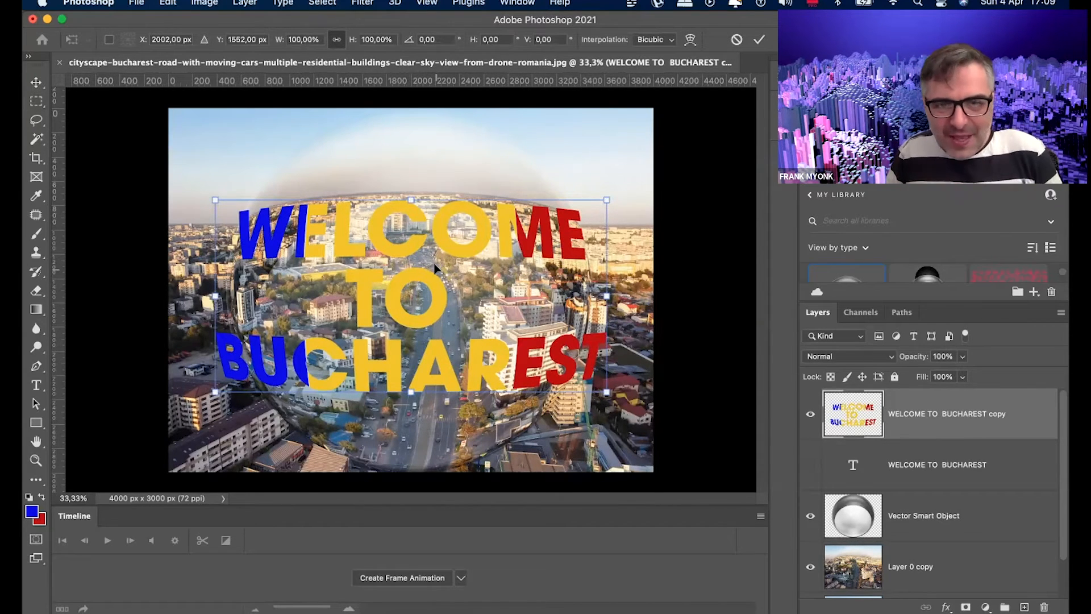
mouse_move(413, 216)
left_mouse_down()
mouse_move(412, 206)
mouse_move(412, 225)
left_mouse_up()
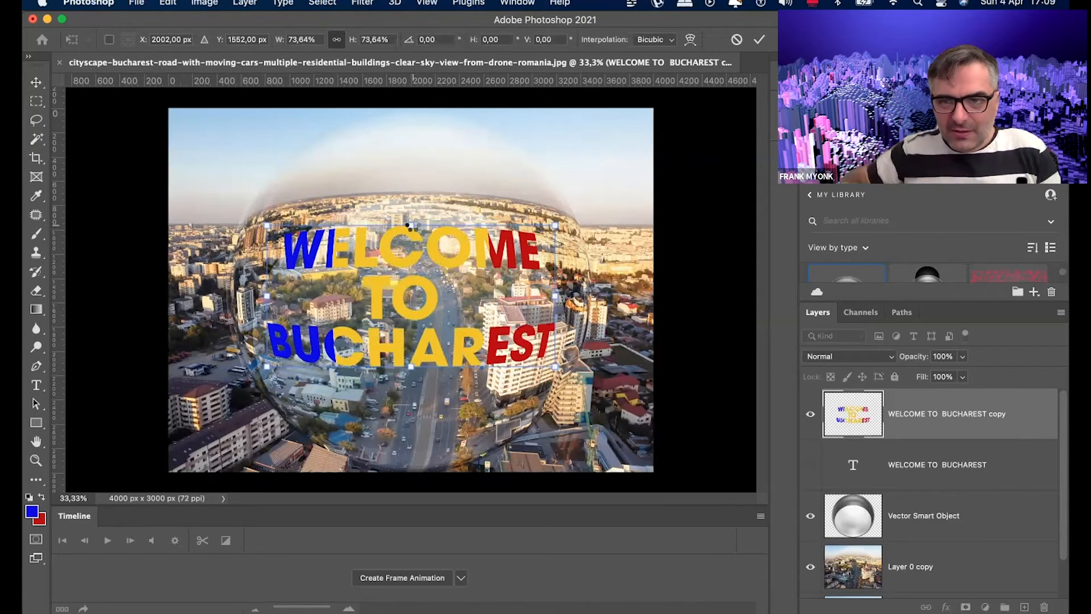
key("Return")
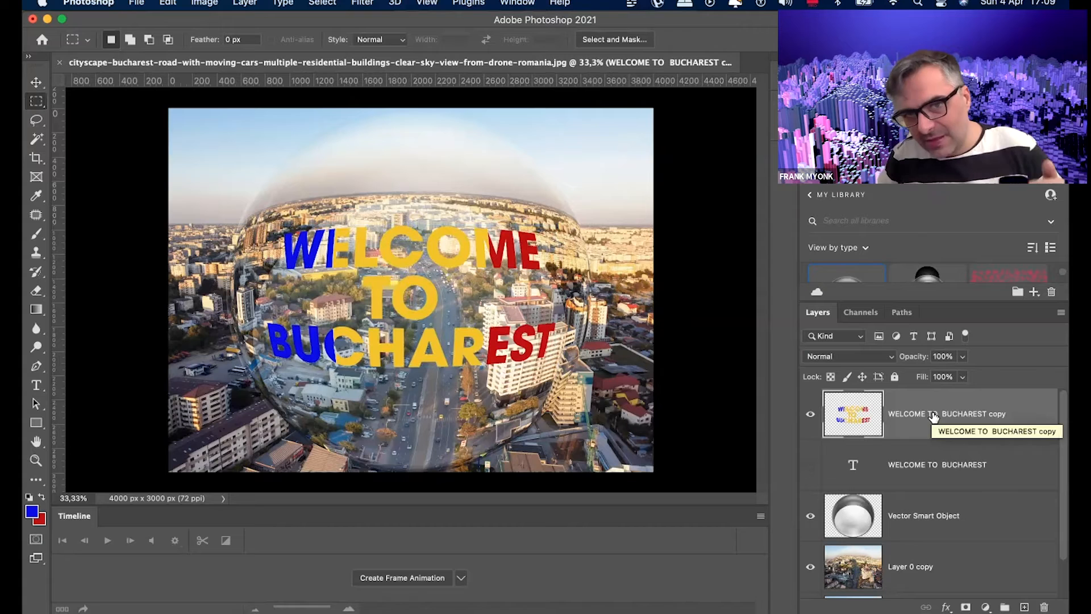
Step: Place the coloured lettering layer beneath the Vector Smart Object and give it a Bevel & Emboss effect in Pillow Emboss style
left_click_drag(929, 419, 929, 534)
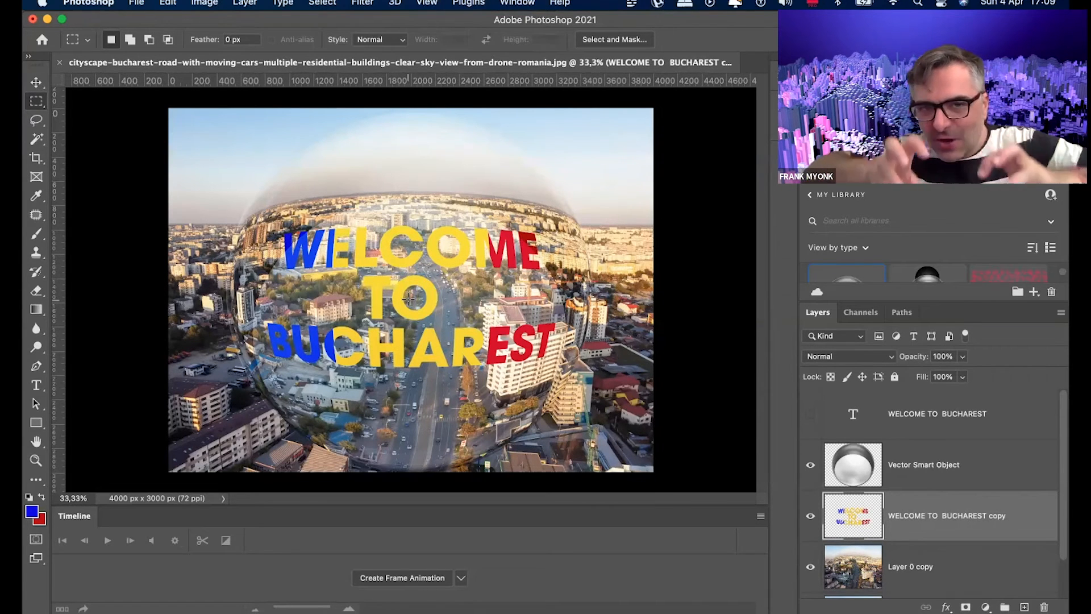
left_click(946, 606)
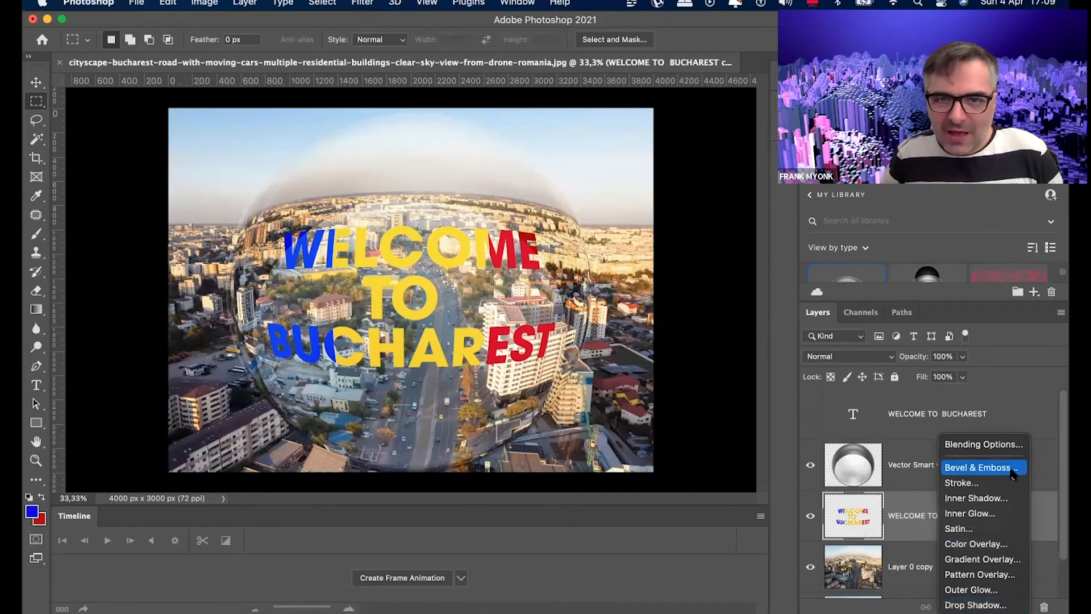
key("Escape")
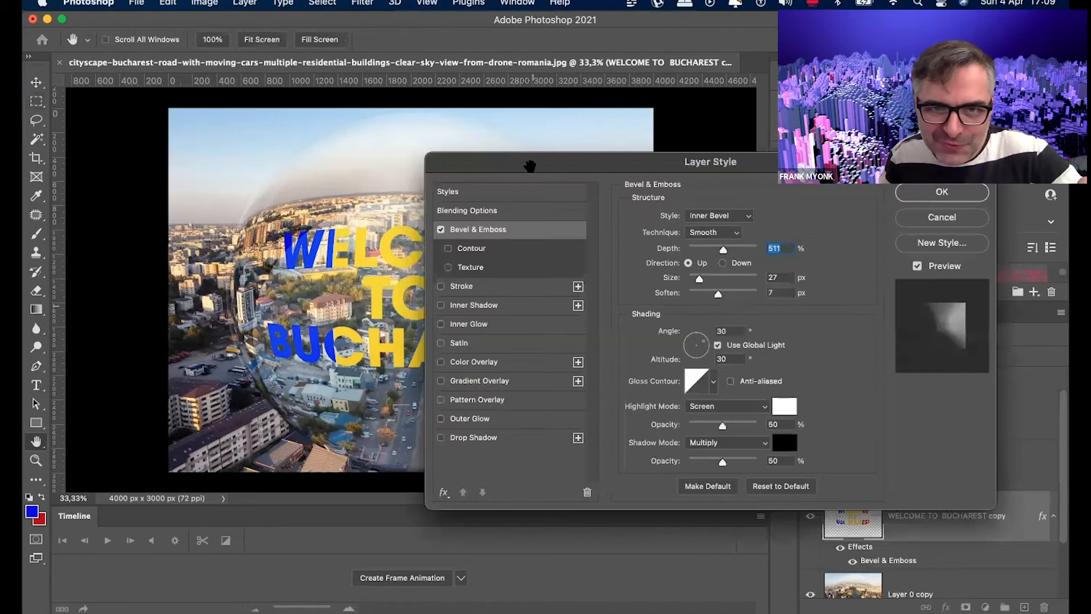
left_click_drag(643, 162, 756, 162)
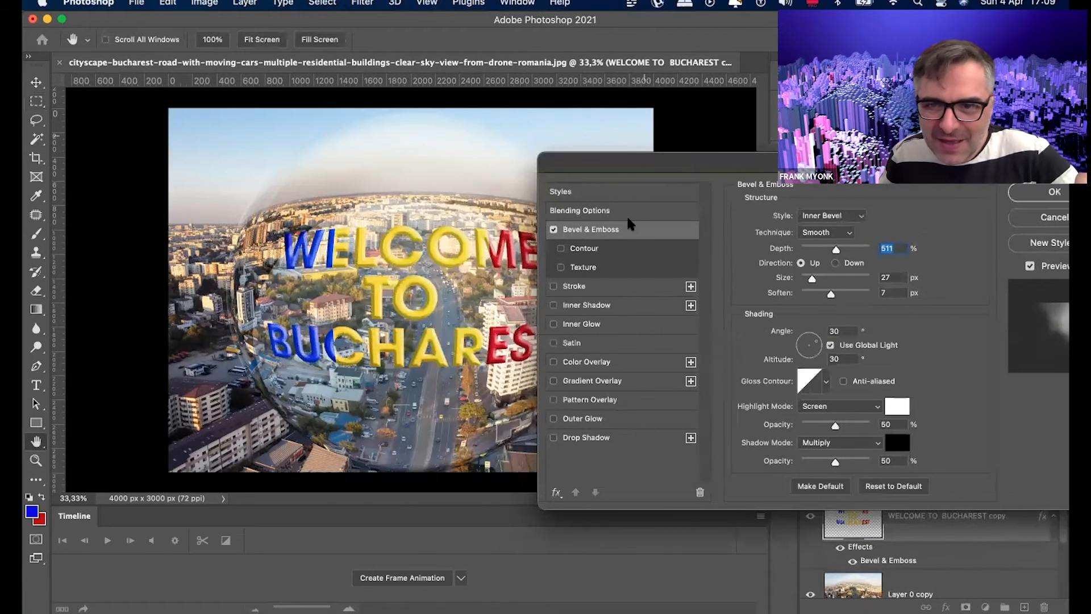
left_click(844, 217)
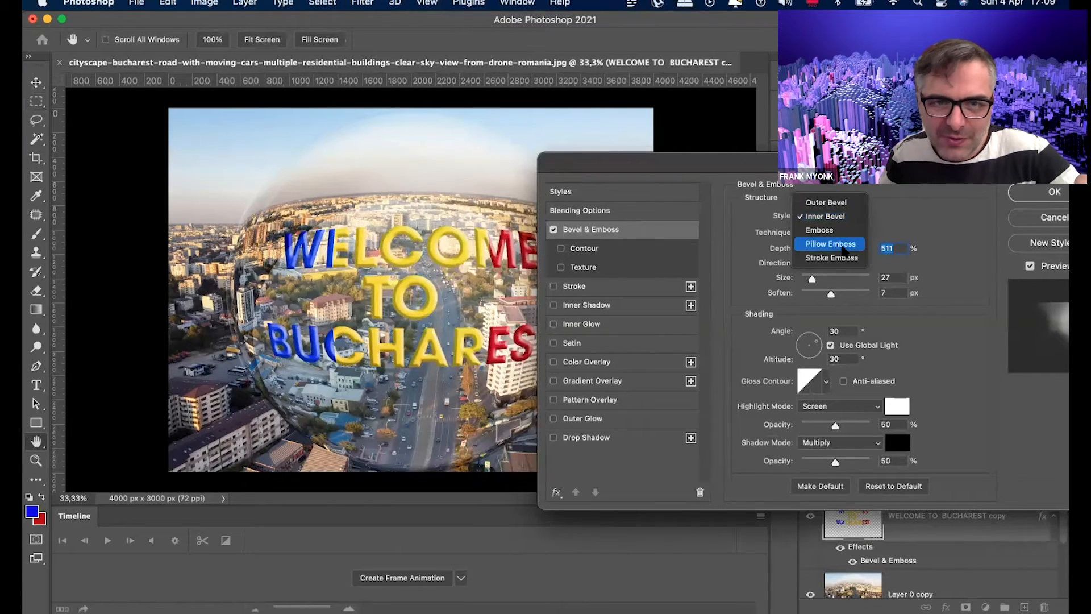
left_click(843, 248)
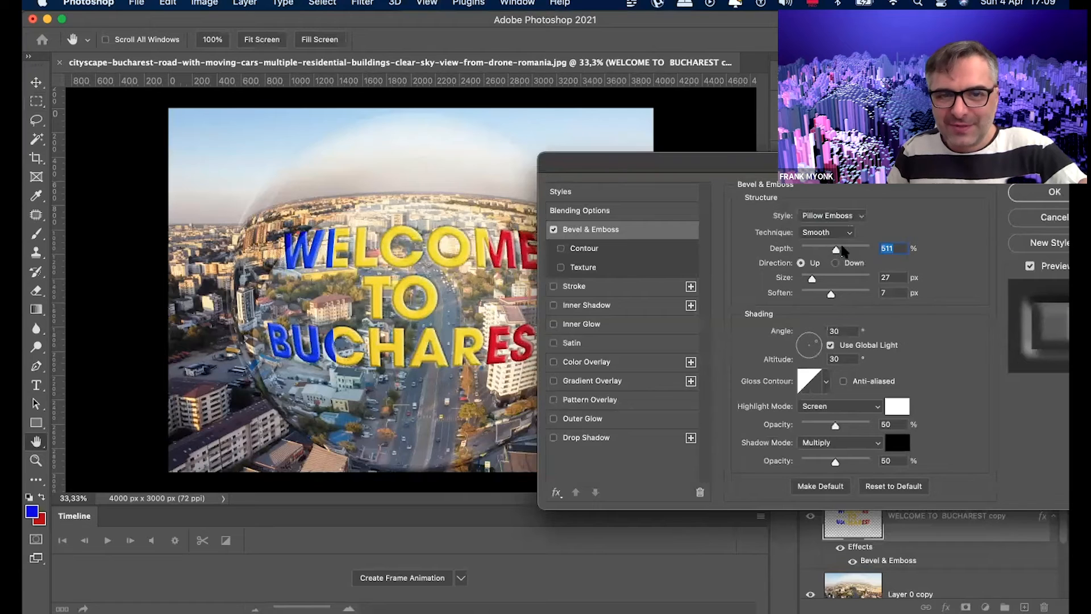
Step: Set the lettering's bevel size to 40 px and soften to 6 px, and apply the layer style
left_click_drag(811, 279, 816, 279)
key("Tab")
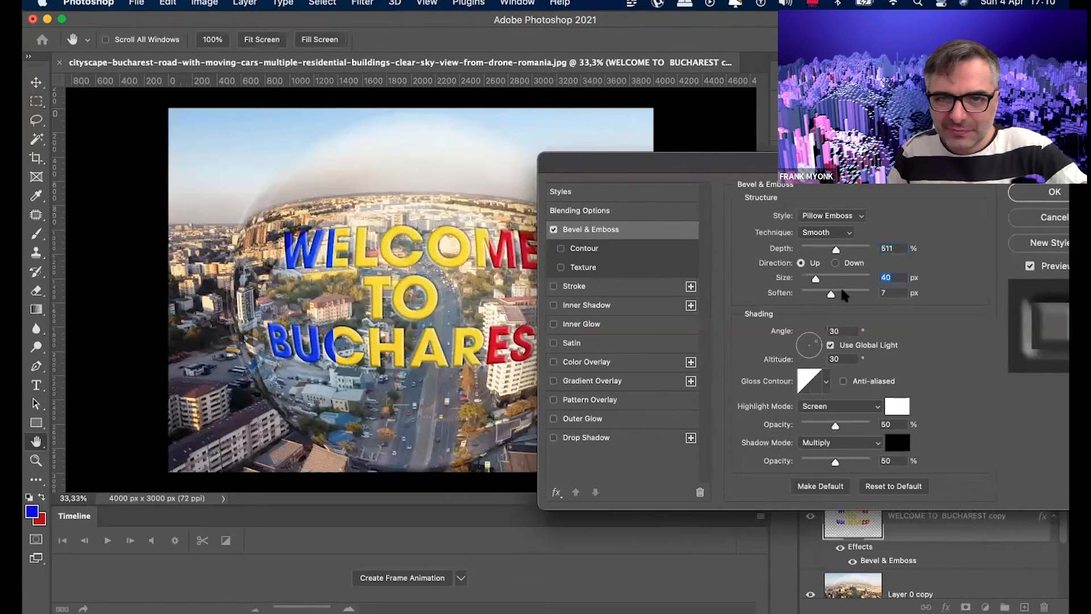
left_click(841, 293)
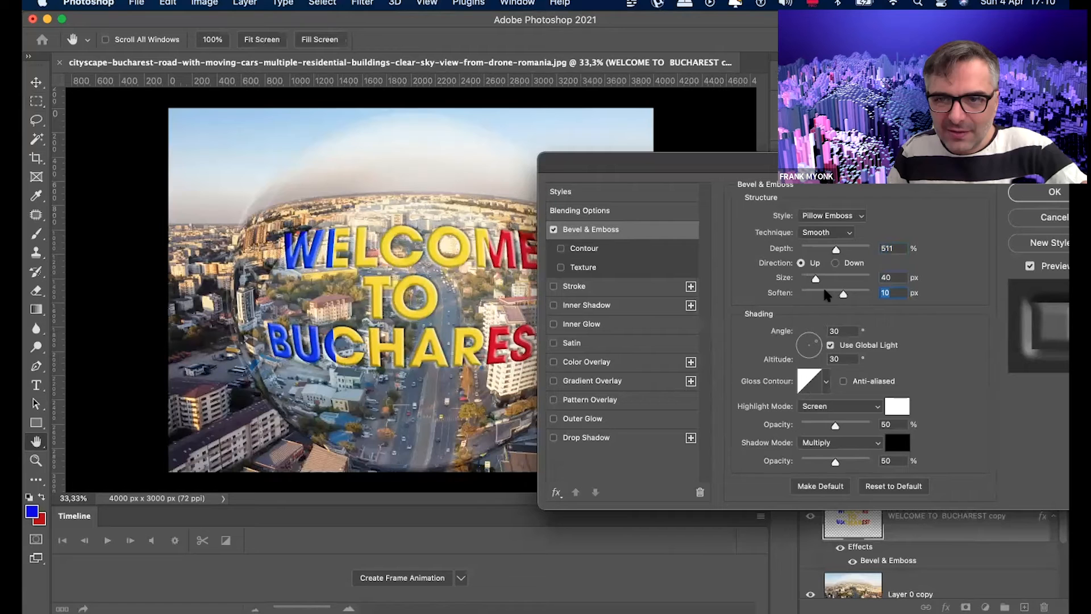
left_click(826, 293)
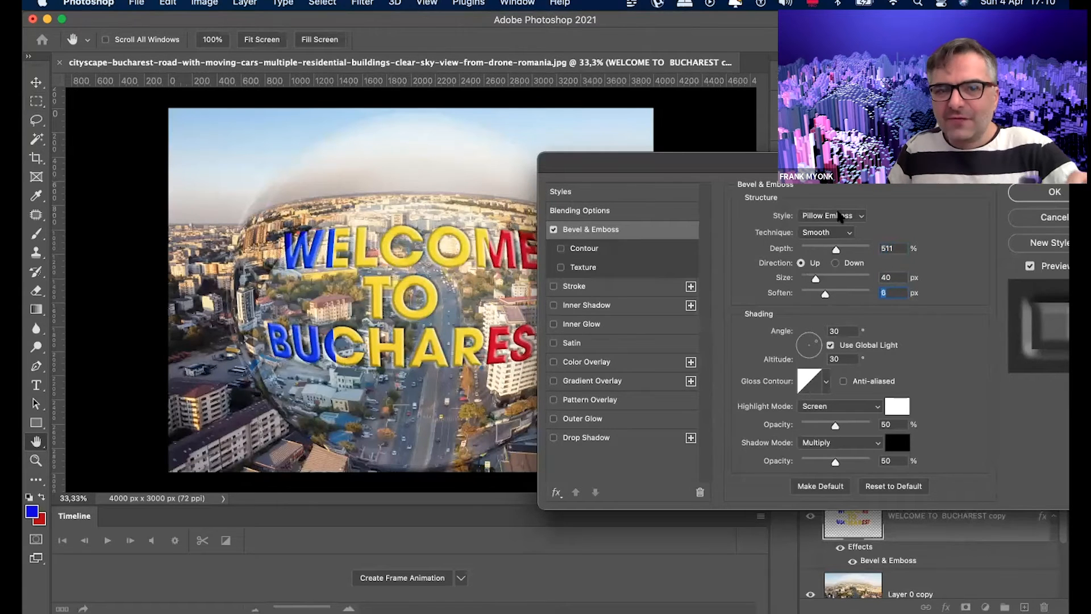
key("Return")
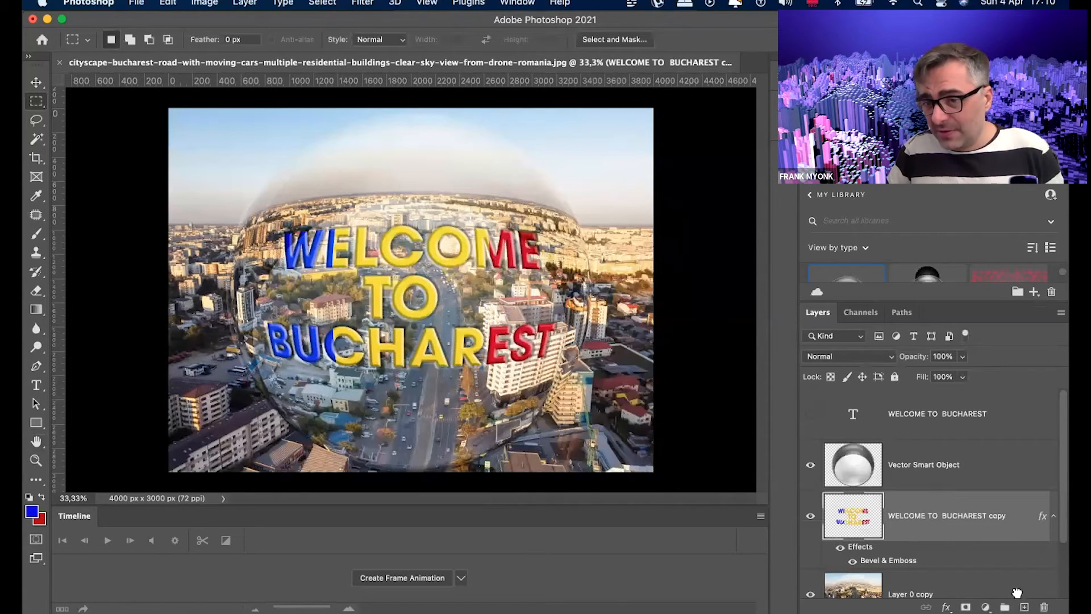
Step: Duplicate the embossed lettering layer and set the duplicate's blend mode to Multiply
key("super+j")
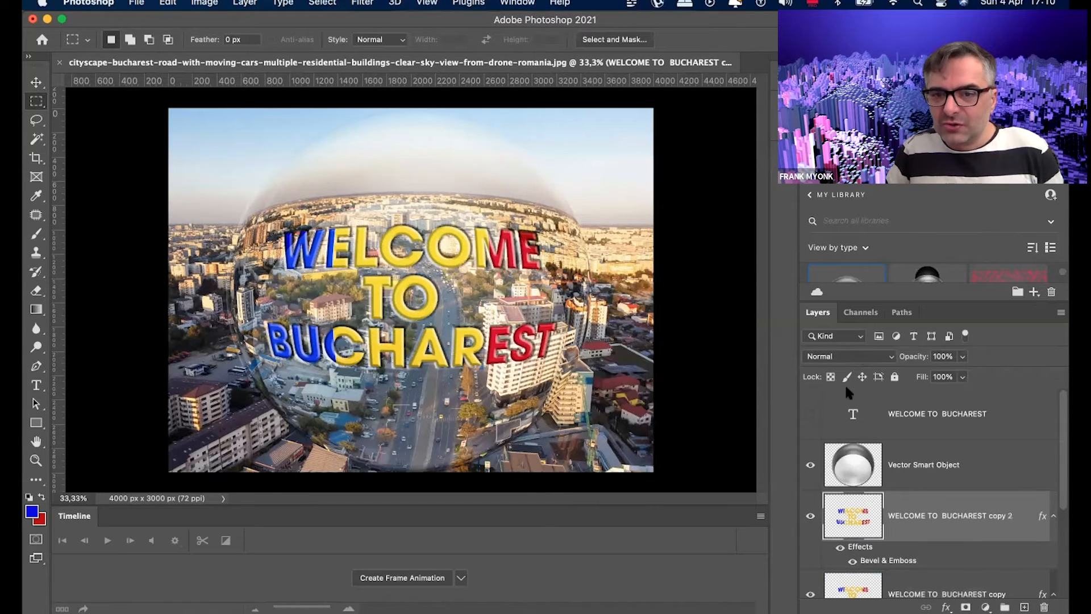
left_click(858, 356)
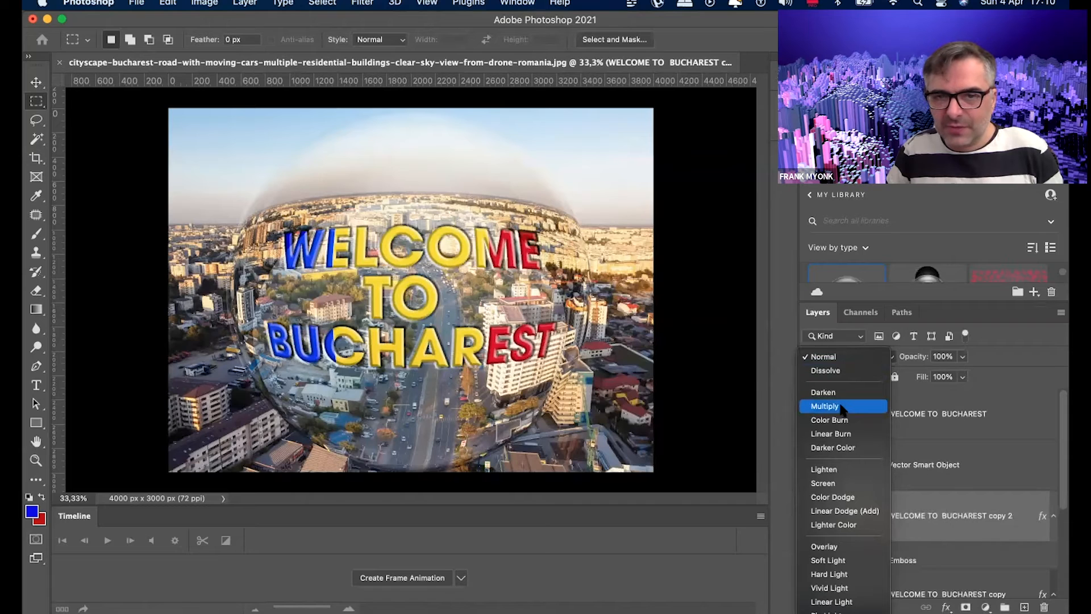
left_click(841, 407)
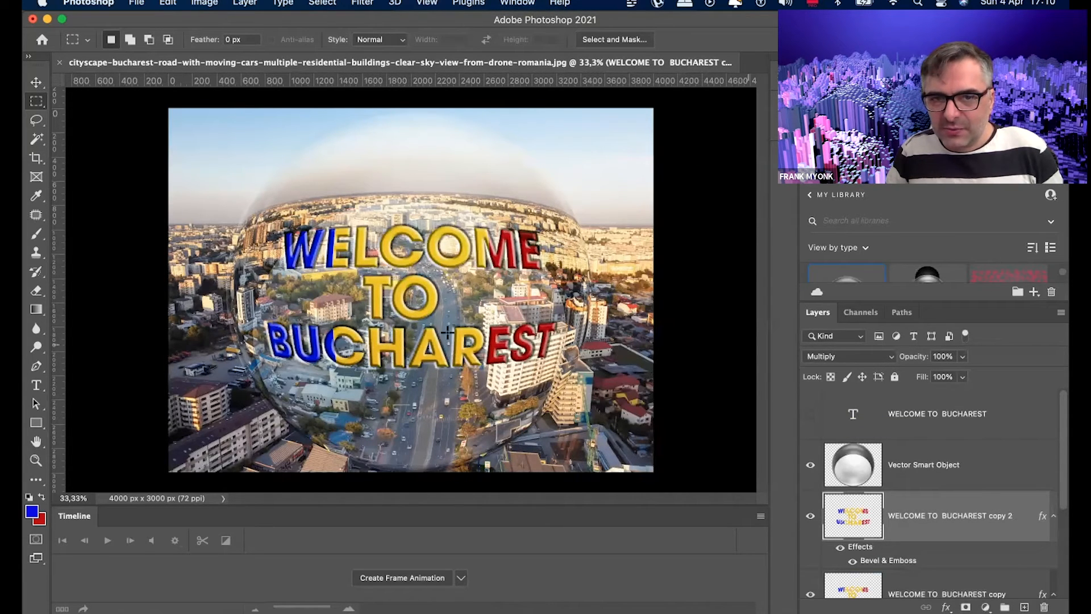
Step: Hide the Multiply duplicate and reduce the fill of the original WELCOME TO BUCHAREST copy layer to 64%
left_click(810, 516)
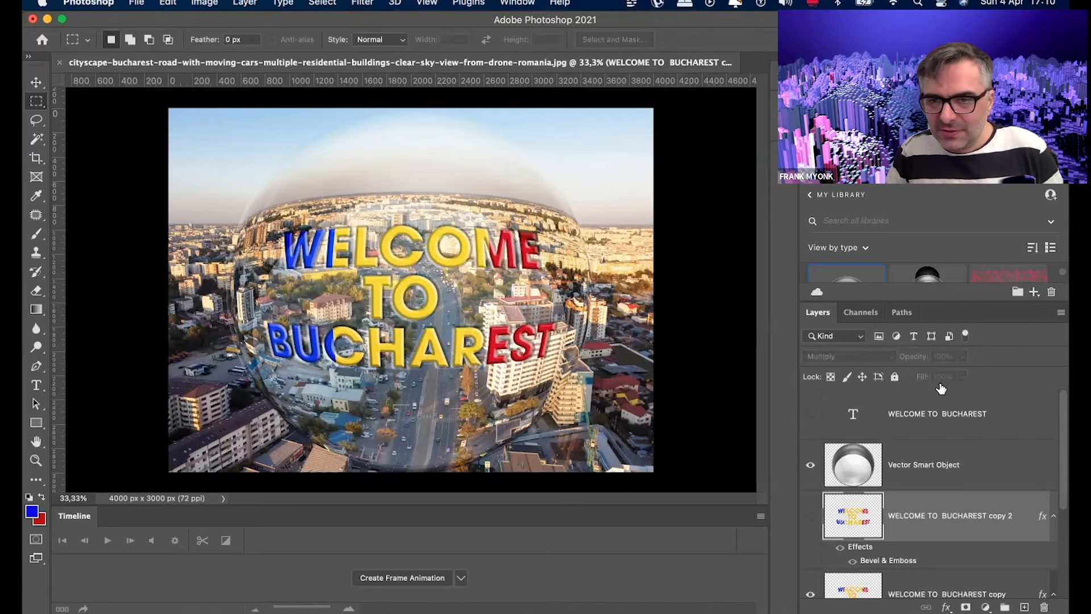
key("alt+bracketleft")
left_click(961, 375)
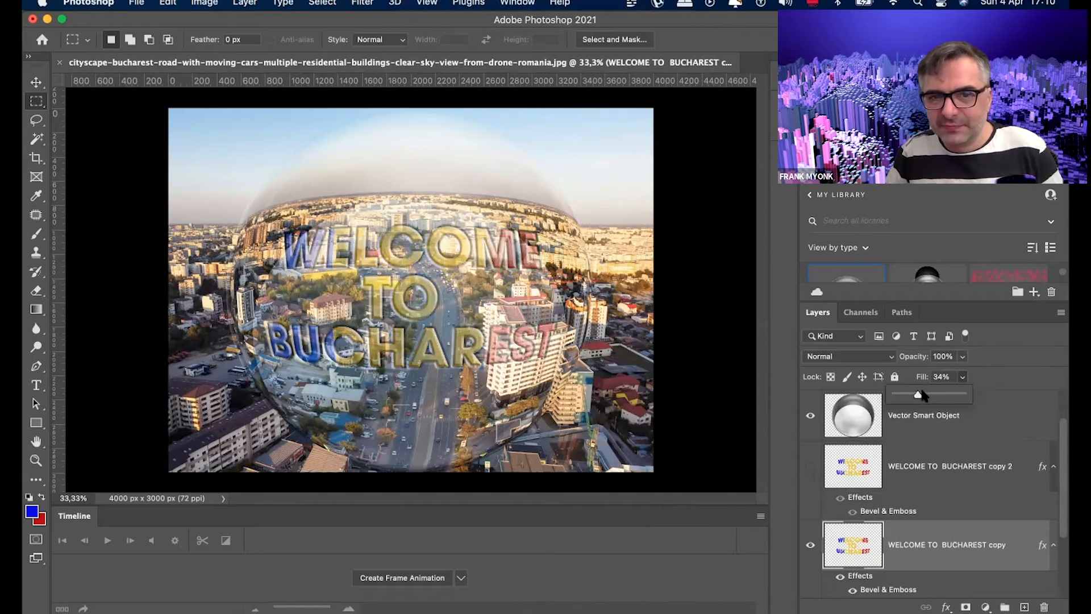
left_click_drag(921, 394, 939, 394)
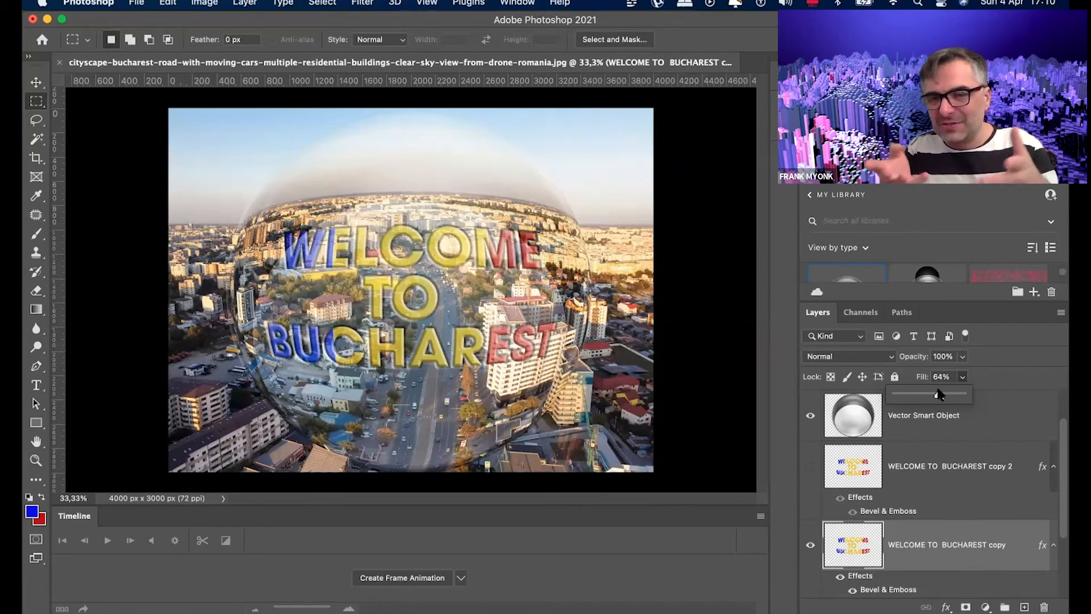
Step: Select all layers from the WELCOME TO BUCHAREST text layer down to Layer 0 and convert them to one smart object
scroll(986, 432, "up", 3)
left_click(985, 429)
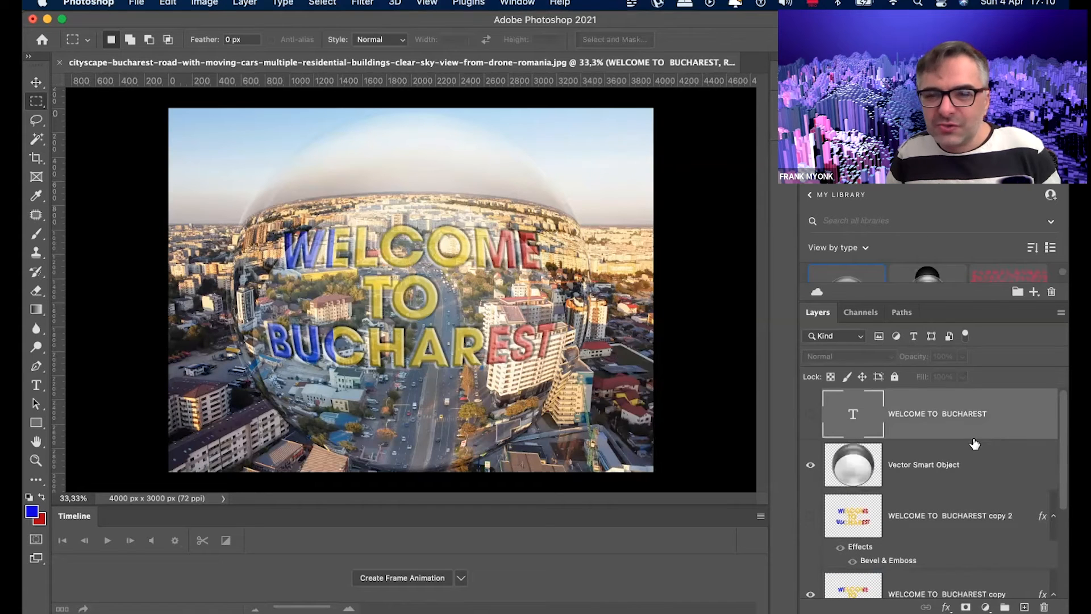
scroll(975, 443, "down", 1)
scroll(976, 443, "down", 2)
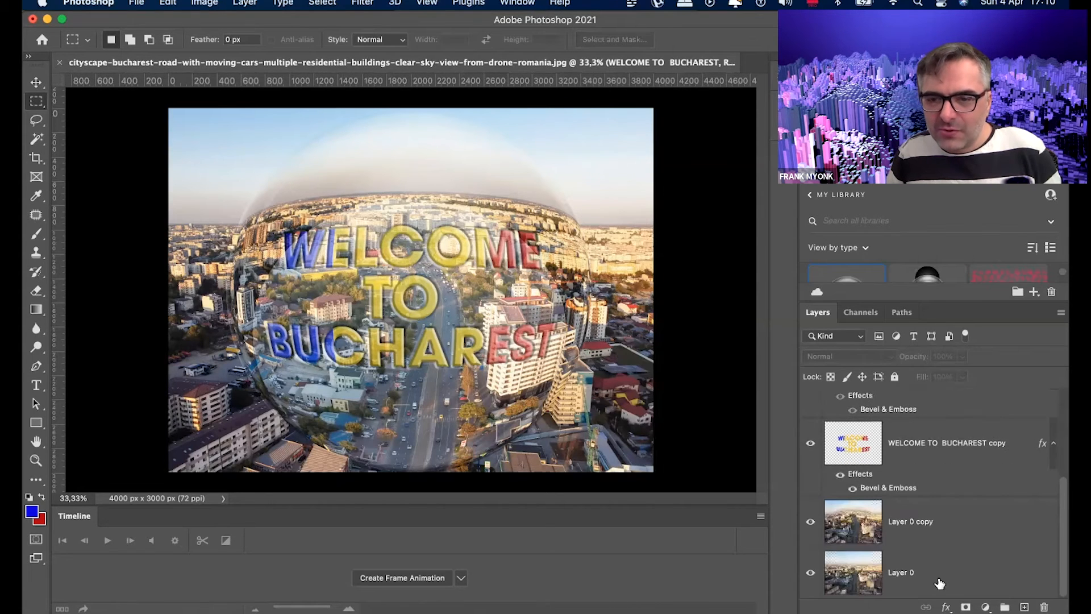
left_click(958, 562, "shift")
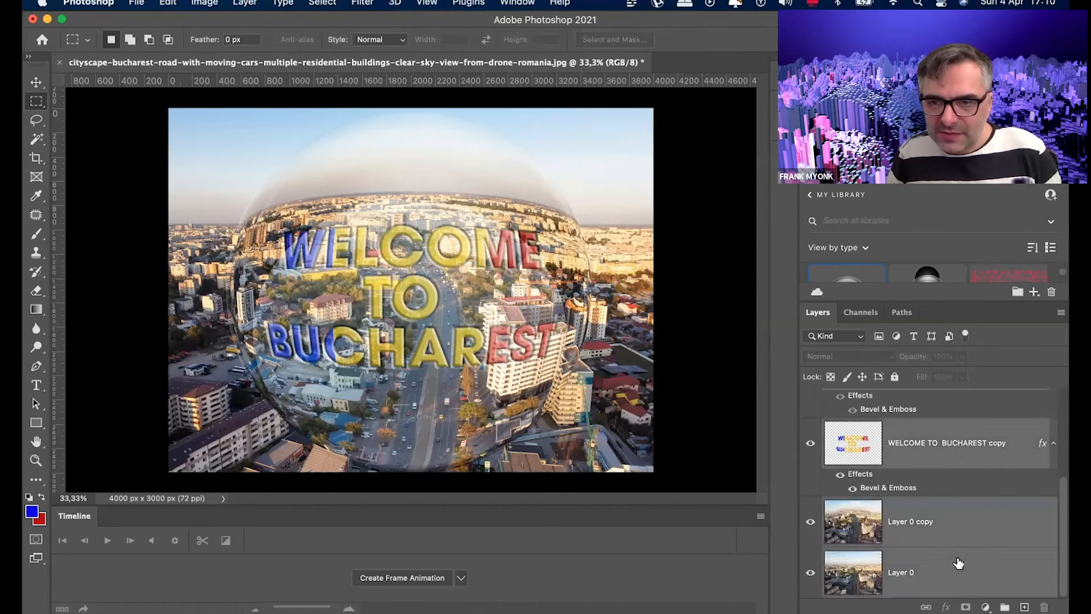
scroll(959, 561, "up", 2)
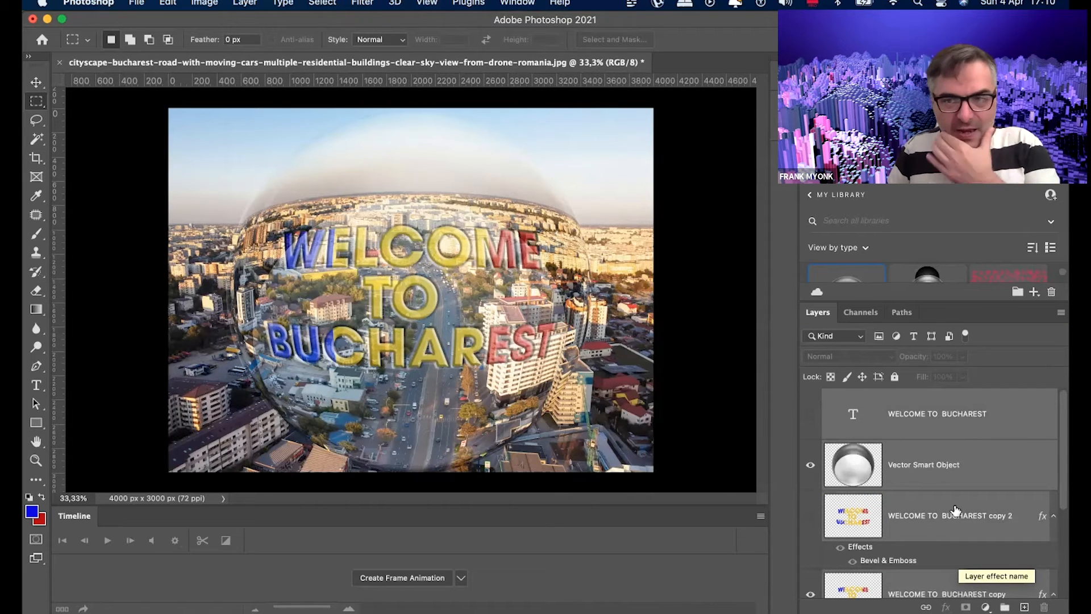
right_click(943, 470)
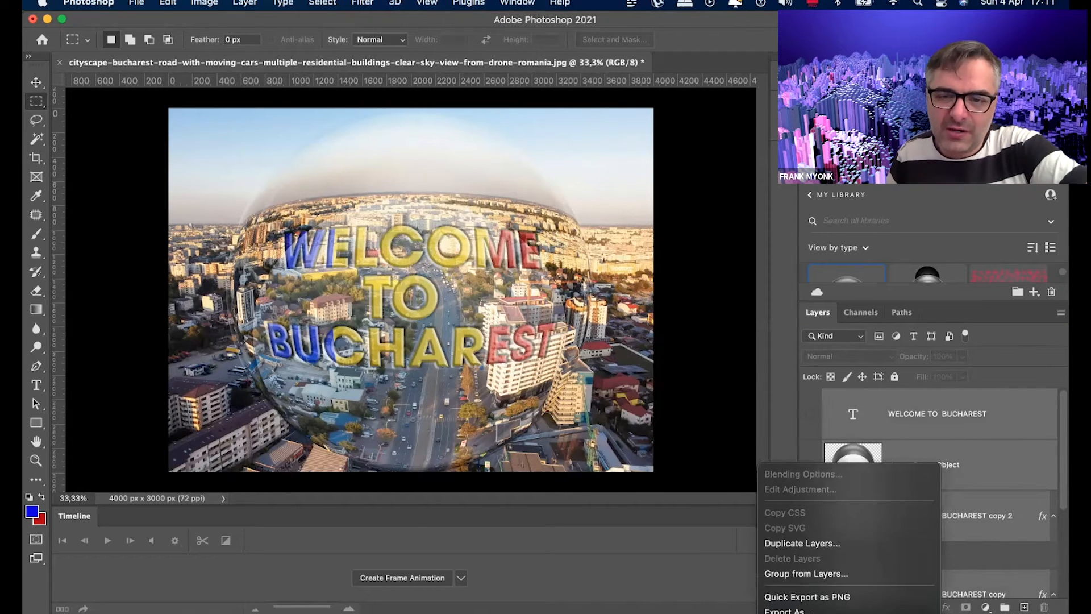
scroll(849, 545, "down", 5)
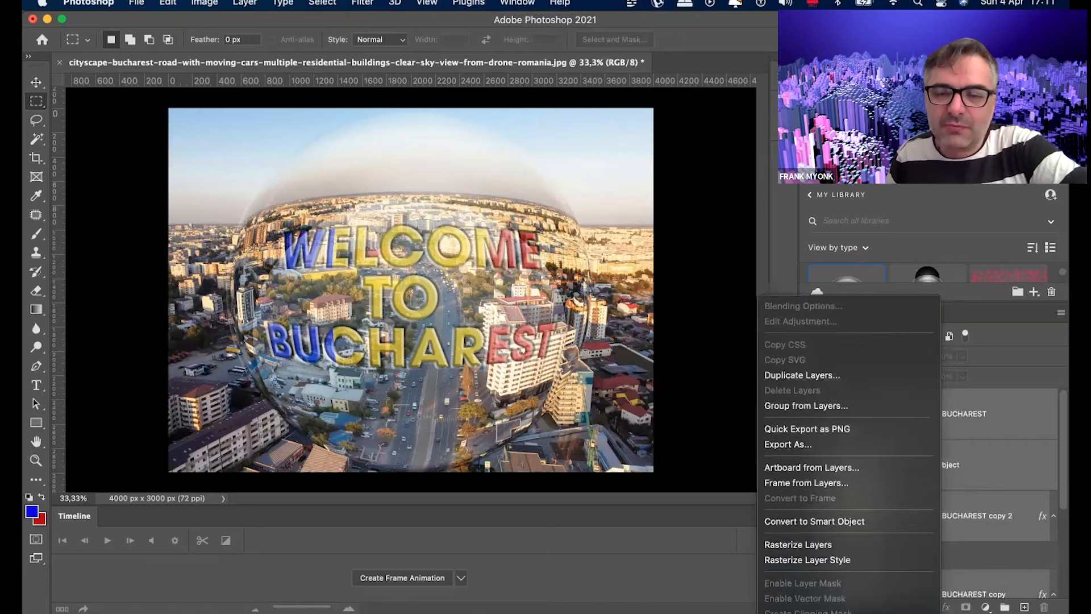
scroll(869, 536, "down", 5)
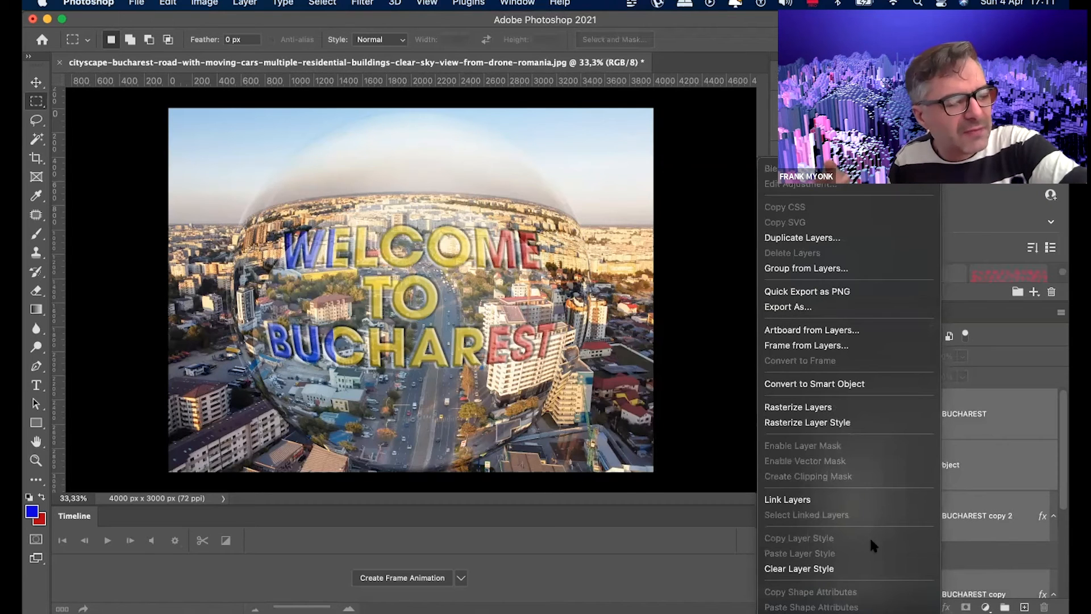
left_click(842, 385)
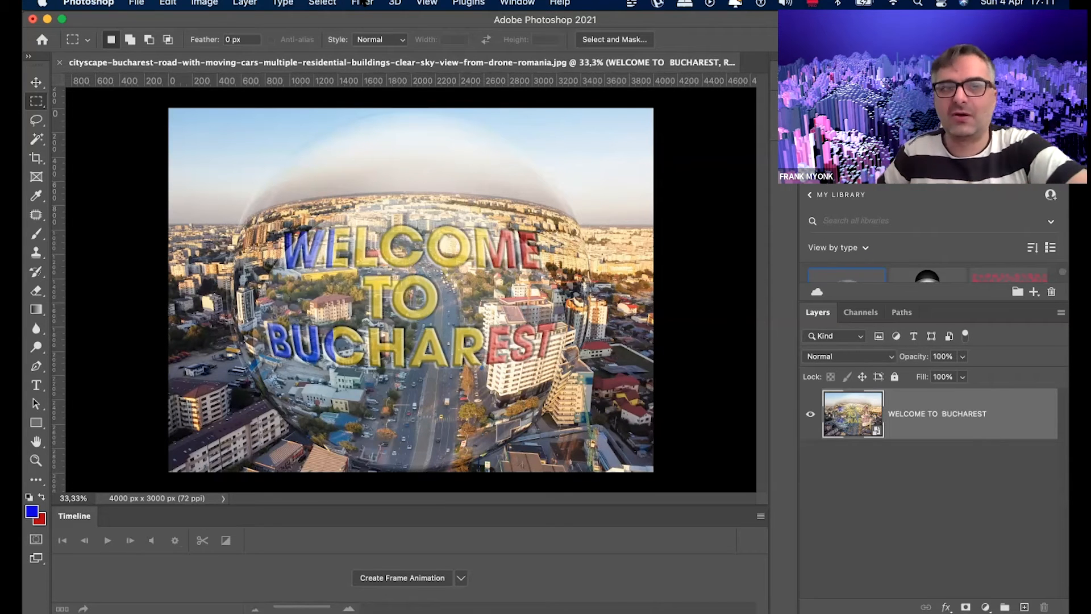
Step: Start the Camera Raw filter on the combined smart object and set Contrast to +58 and Exposure to +0.65
left_click(362, 2)
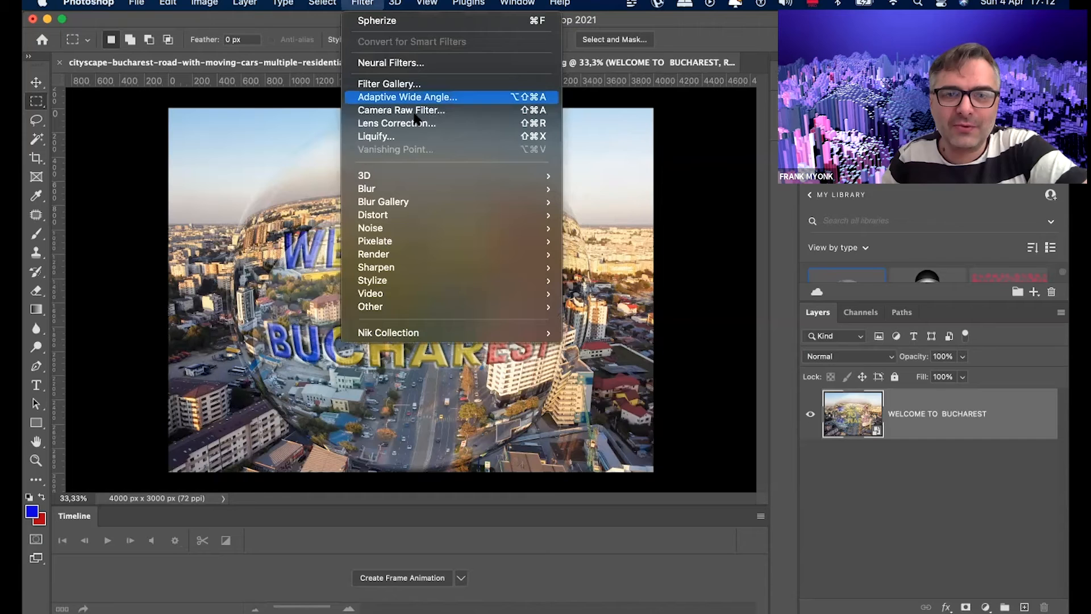
left_click(415, 113)
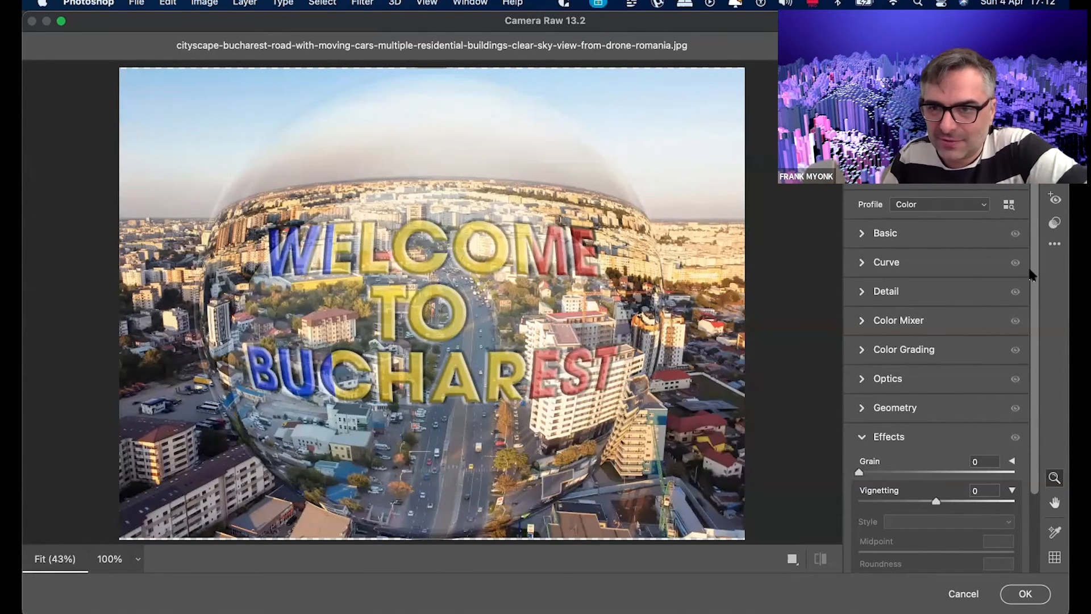
scroll(1034, 230, "down", 2)
scroll(1023, 239, "up", 2)
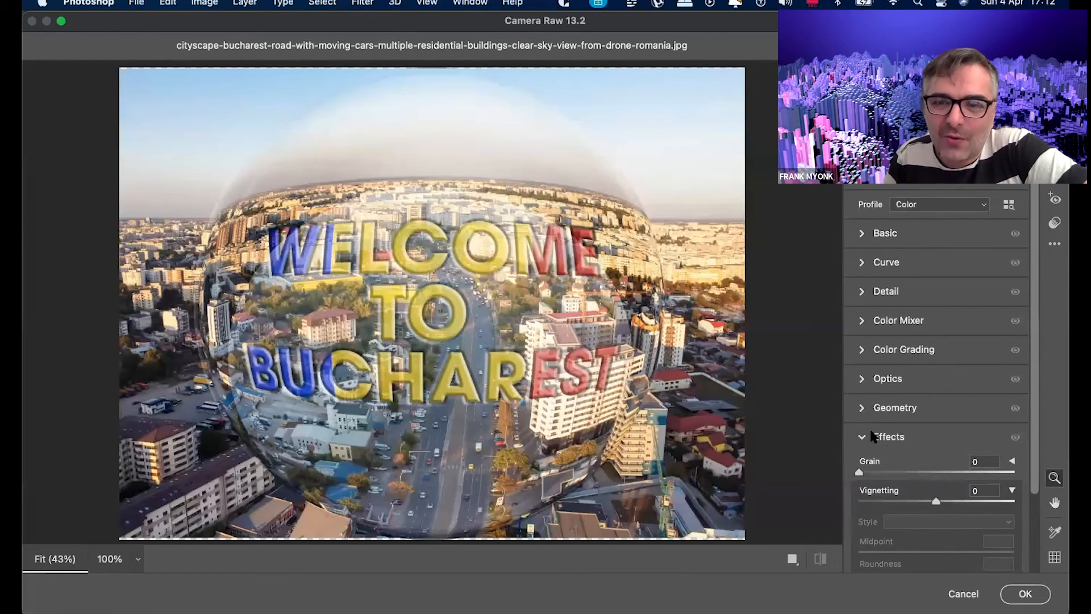
left_click(863, 234)
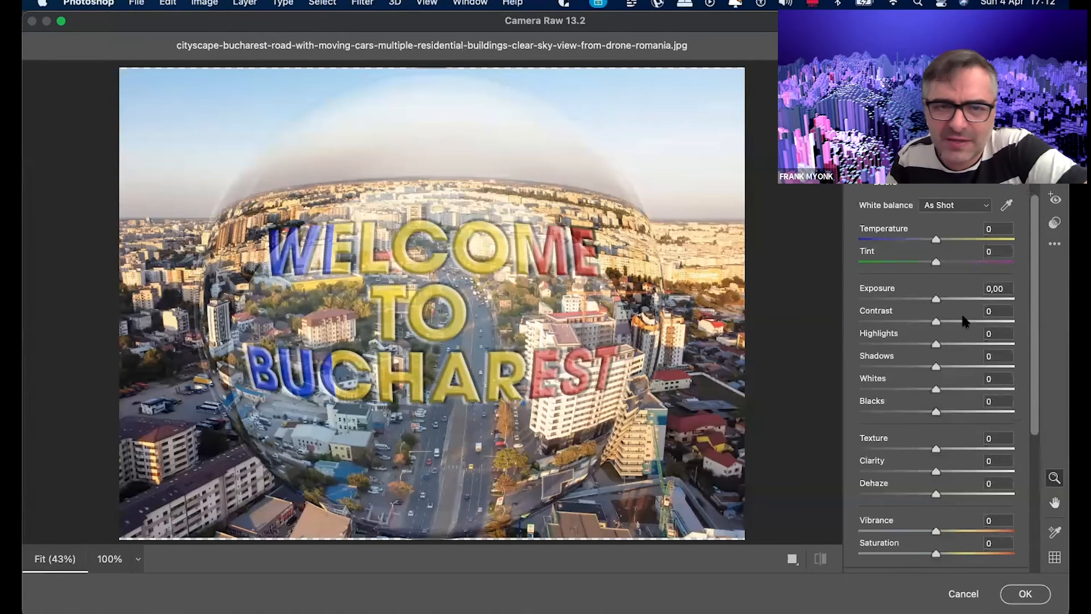
left_click(981, 321)
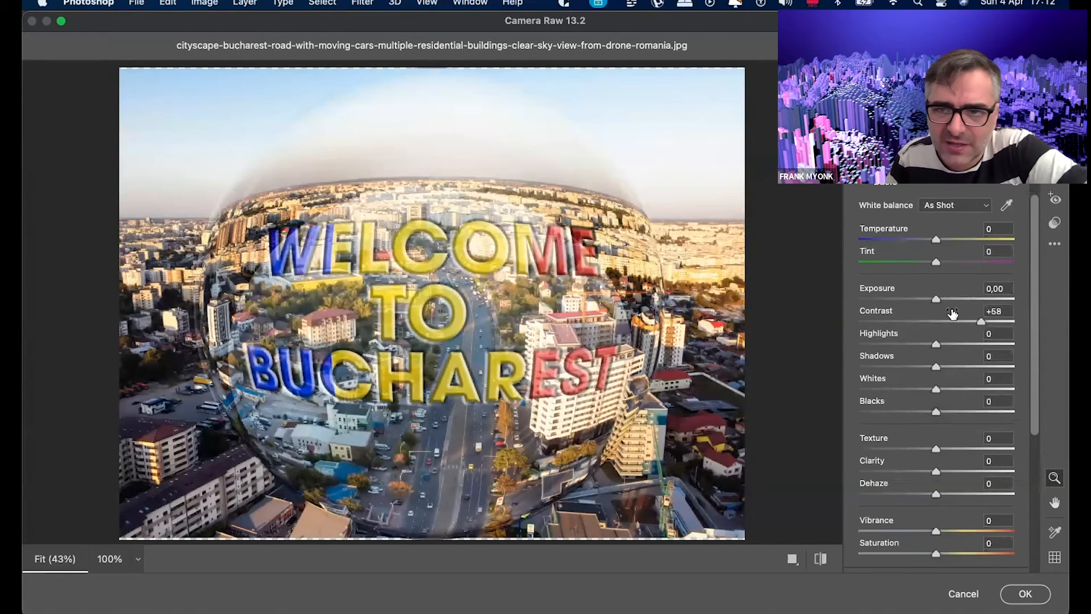
mouse_move(934, 298)
left_mouse_down()
mouse_move(918, 299)
mouse_move(946, 299)
left_mouse_up()
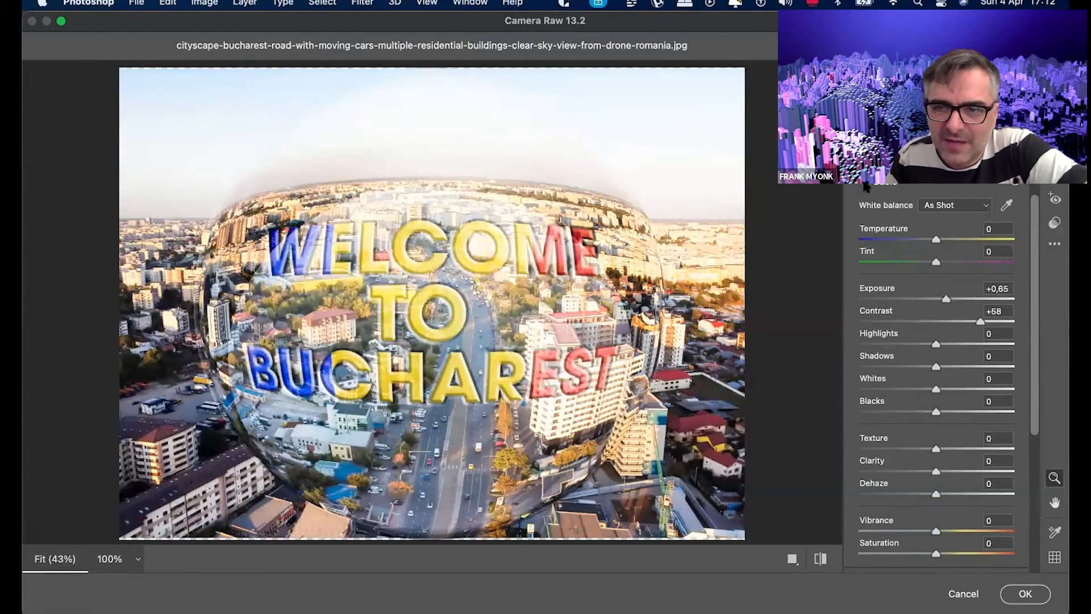
Step: Try the Camera Raw Grain effect at 14 and 100, inspect the sky up close, and return Grain to 0
left_click(865, 187)
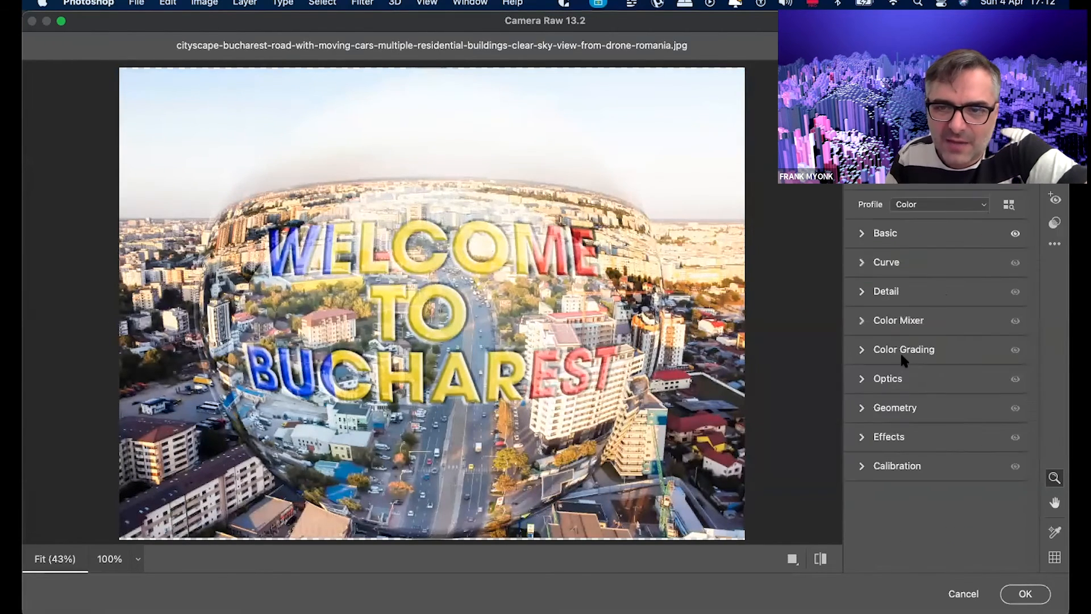
left_click(862, 435)
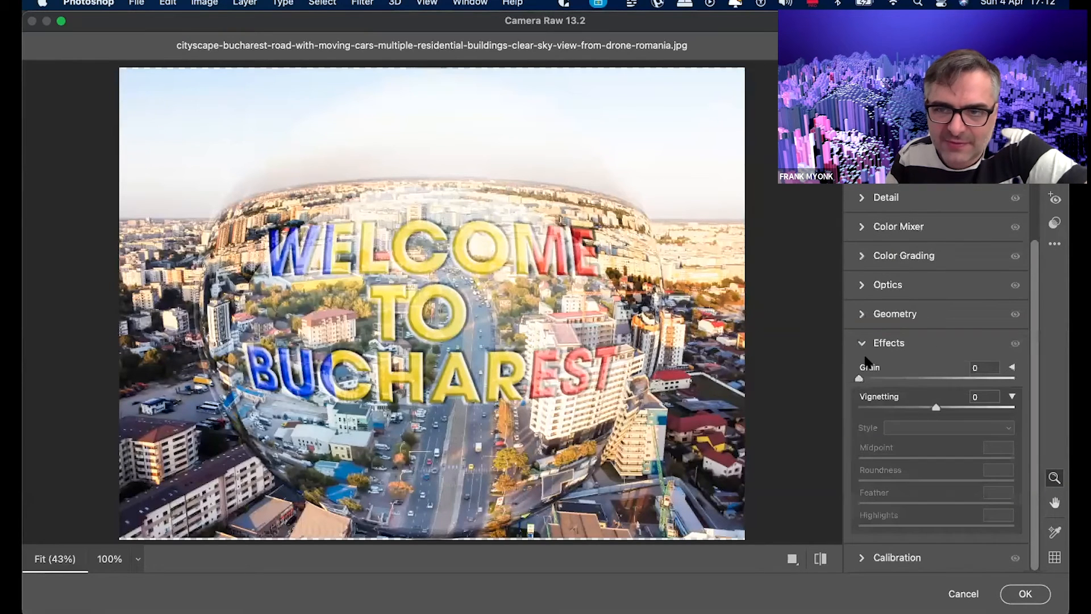
left_click_drag(887, 378, 901, 376)
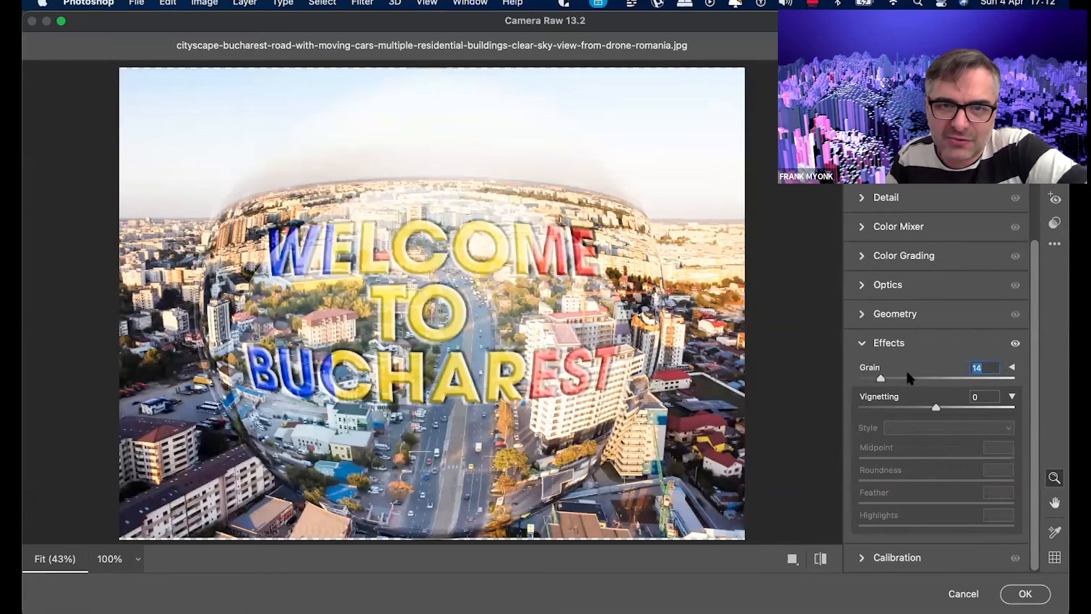
left_click_drag(924, 377, 1027, 382)
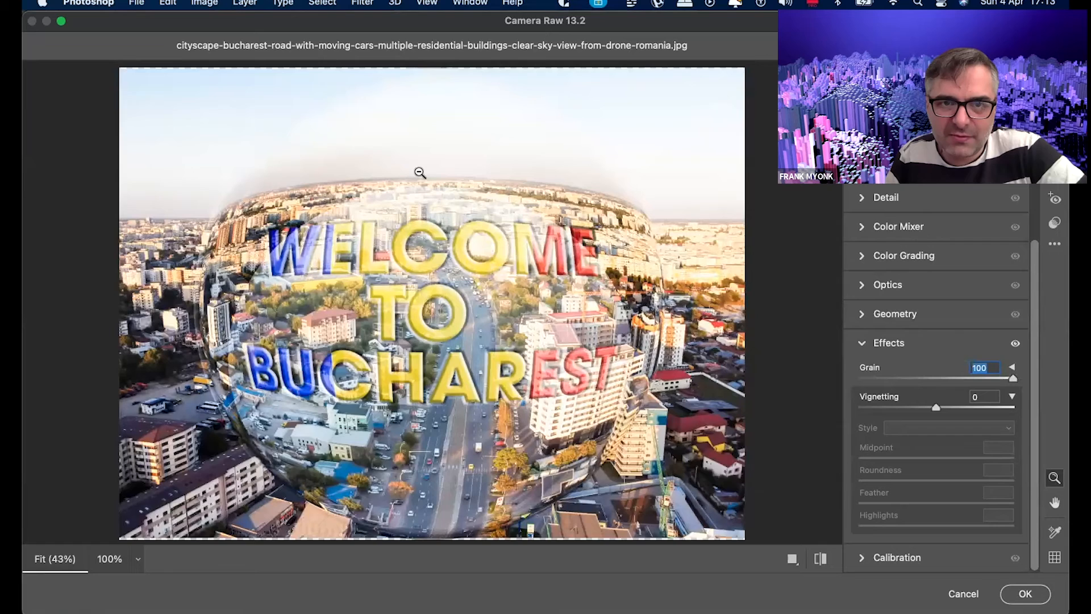
scroll(419, 172, "up", 2)
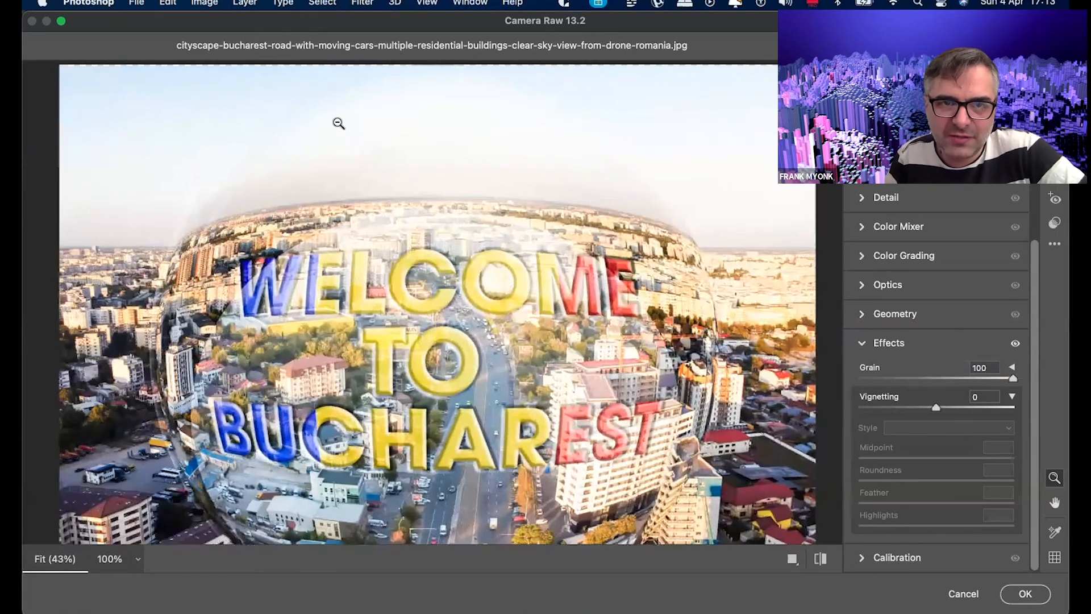
left_click(299, 171)
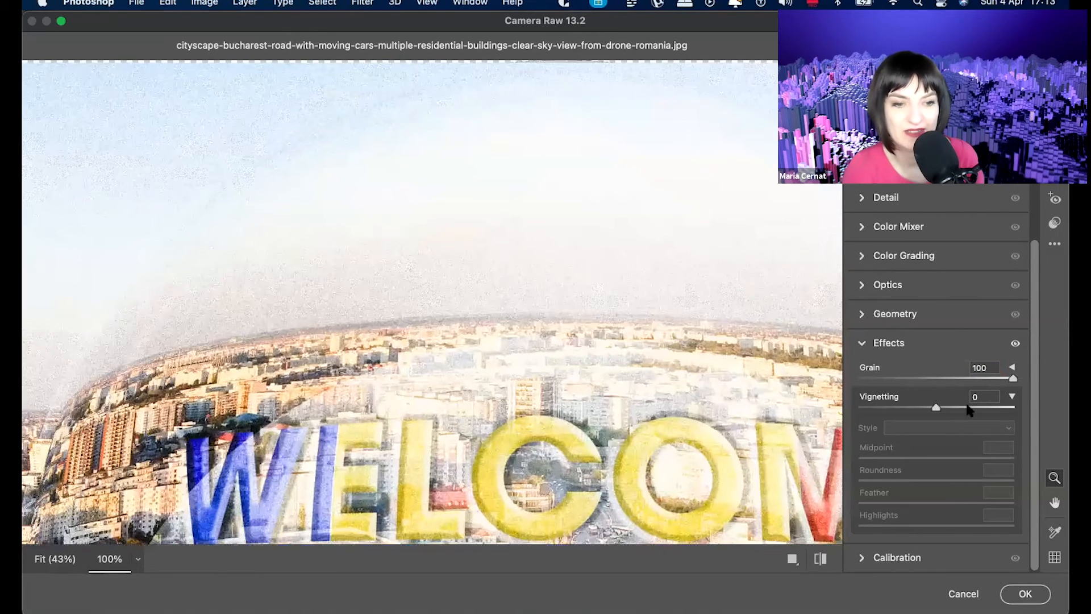
left_click(904, 378)
left_click_drag(904, 378, 845, 378)
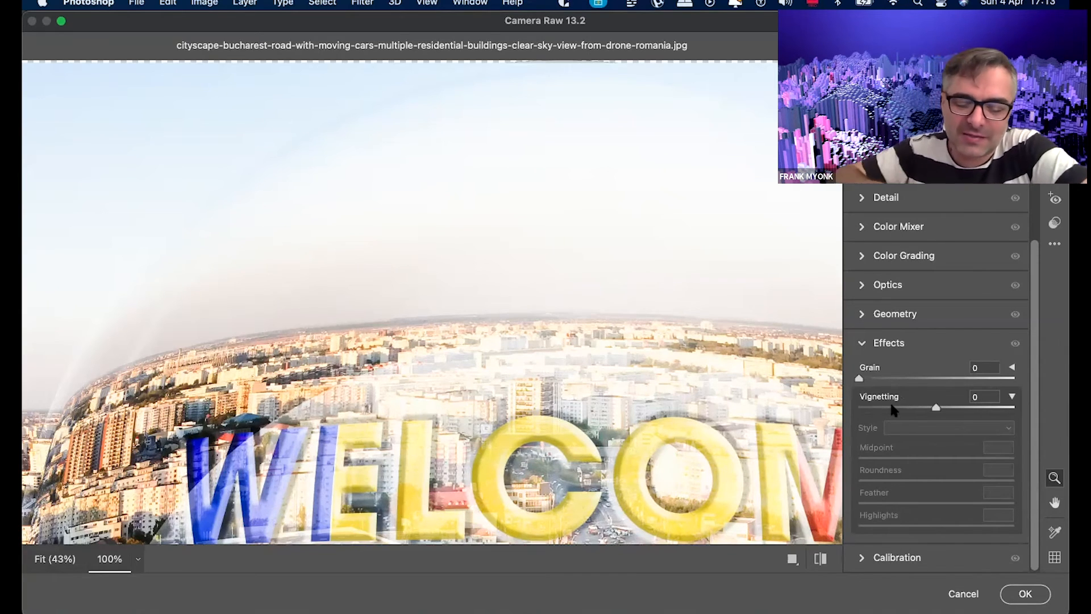
Step: Try Camera Raw vignetting amounts of -72, -37 and +100 on the whole image
key("super+minus")
key("super+minus")
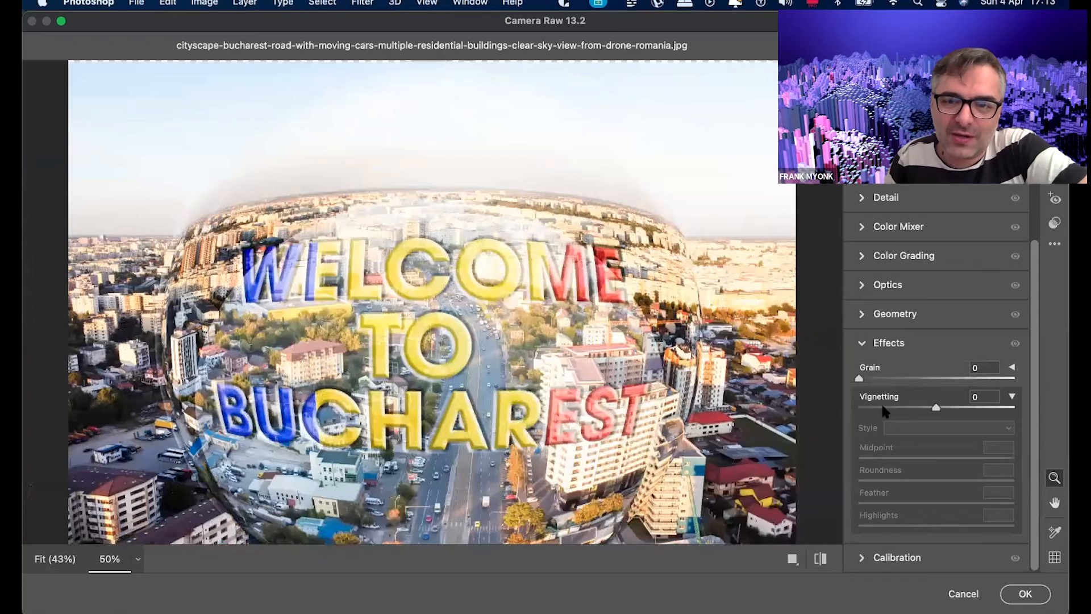
left_click(882, 407)
left_click_drag(884, 407, 880, 407)
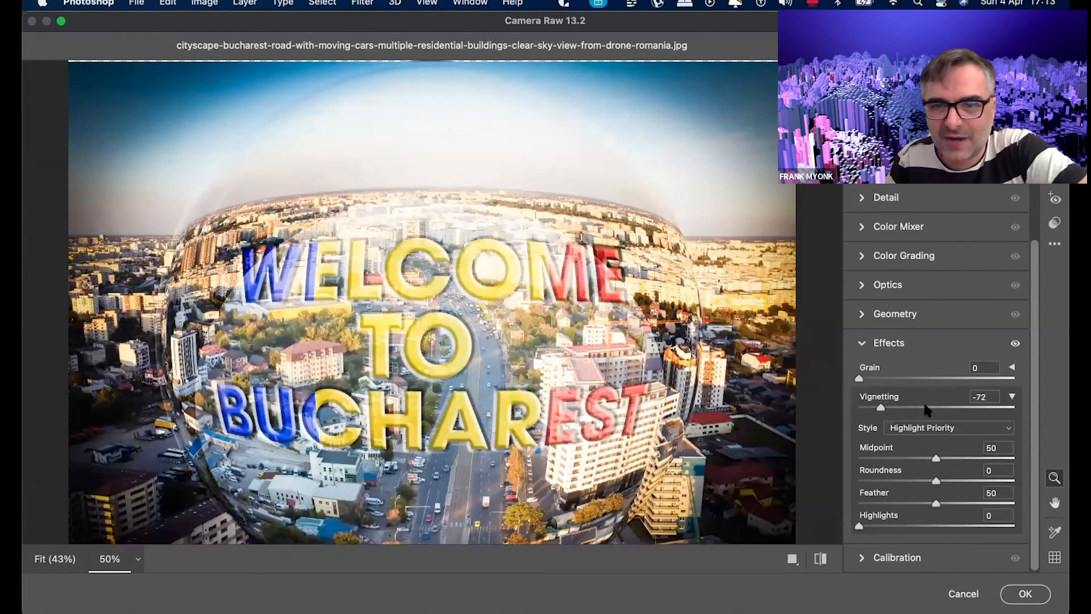
left_click(1014, 405)
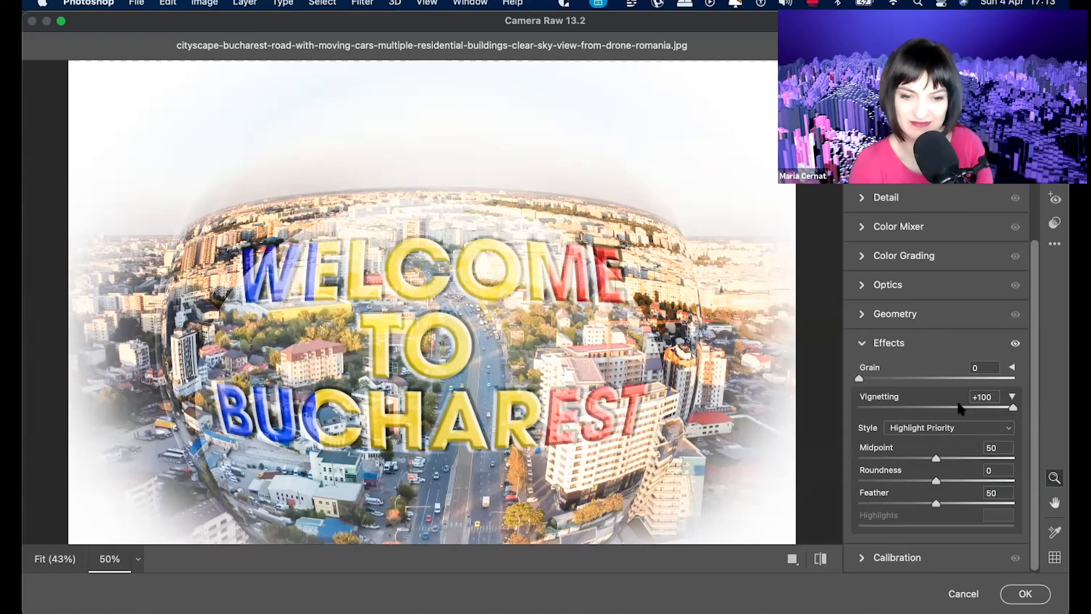
left_click(907, 408)
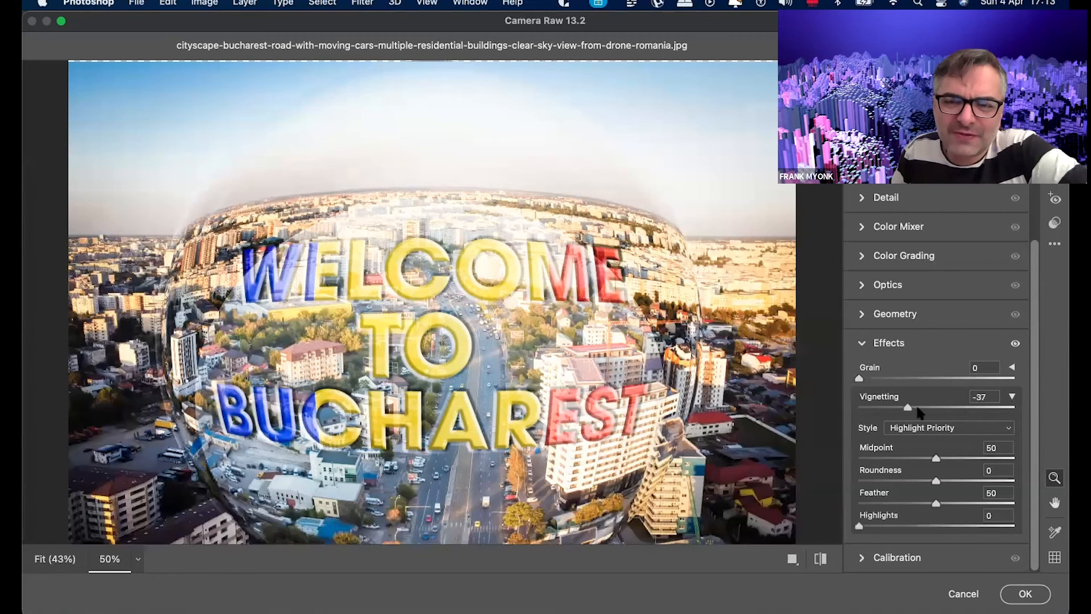
left_click_drag(919, 411, 1023, 410)
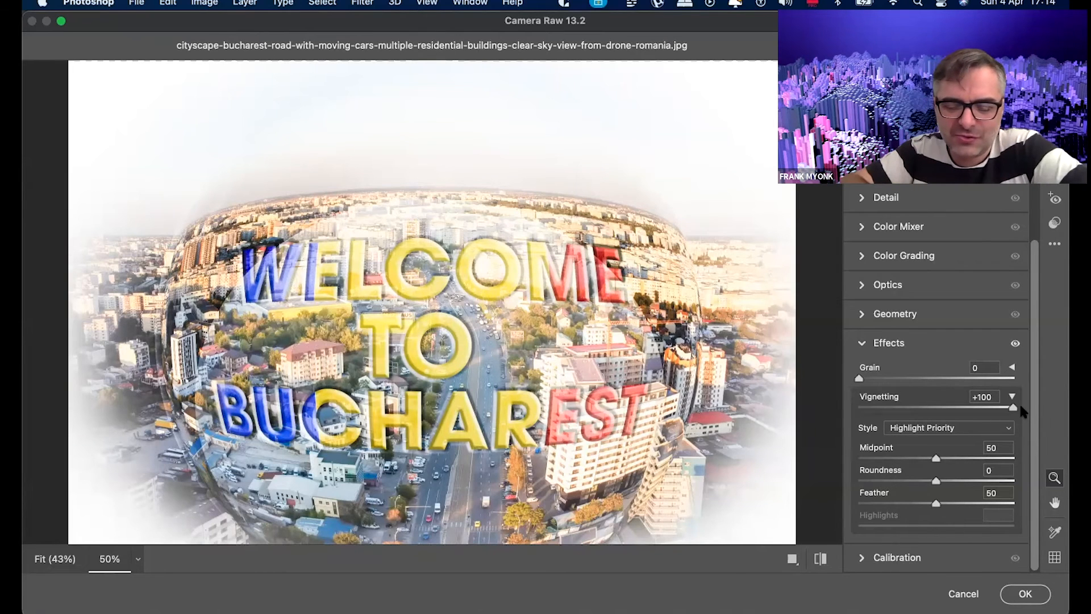
Step: Set Vignetting to -100 and apply the Camera Raw filter to the smart object
key("super+minus")
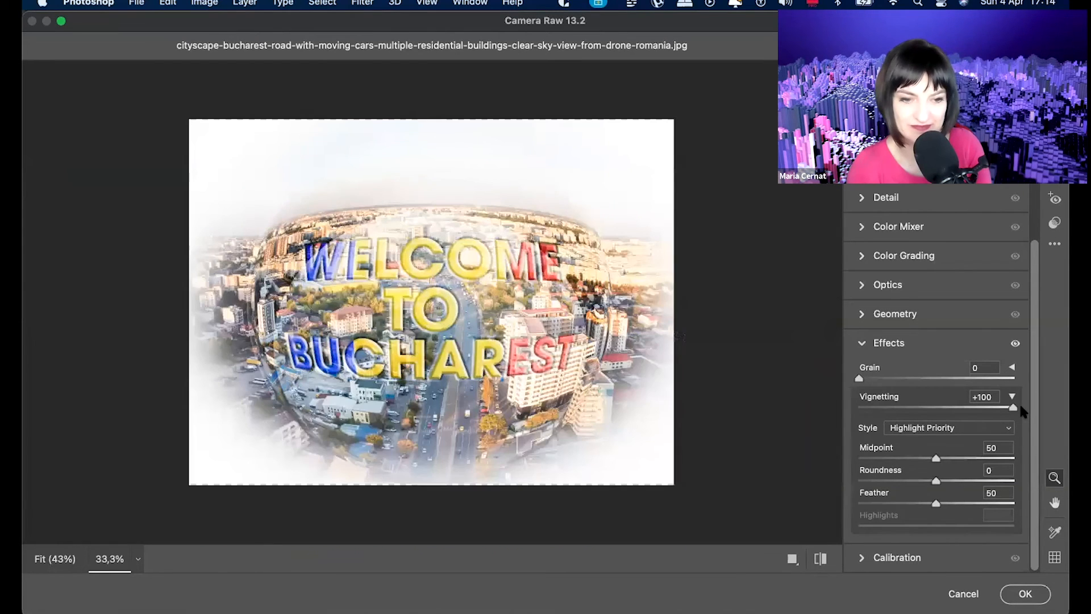
left_click(867, 407)
left_click_drag(864, 408, 842, 408)
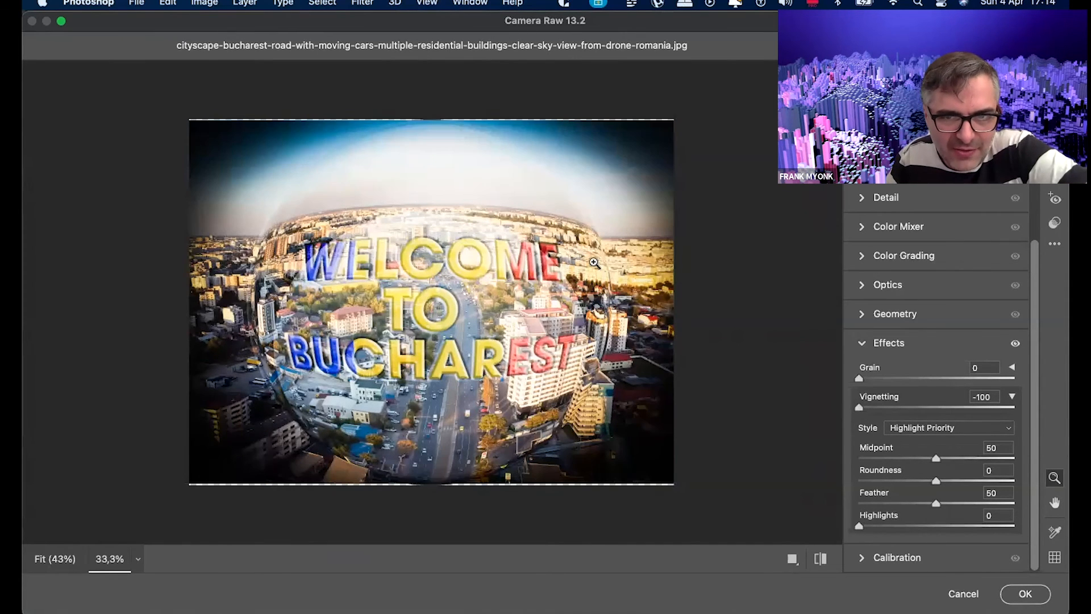
left_click(1026, 594)
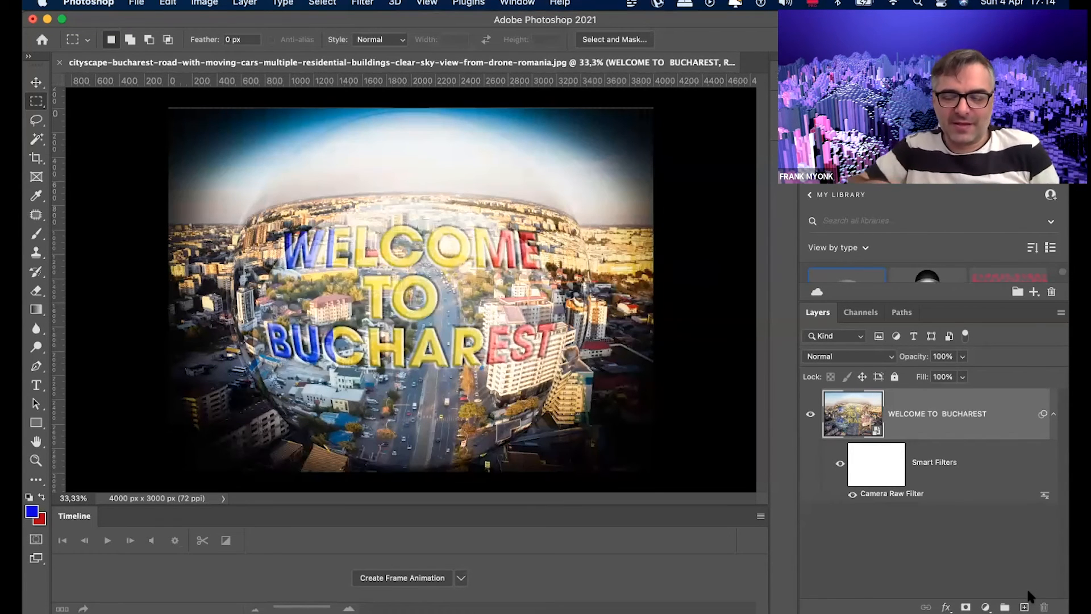
Step: Turn the smart filters off and back on to compare the image before and after the Camera Raw grading
key("super+plus")
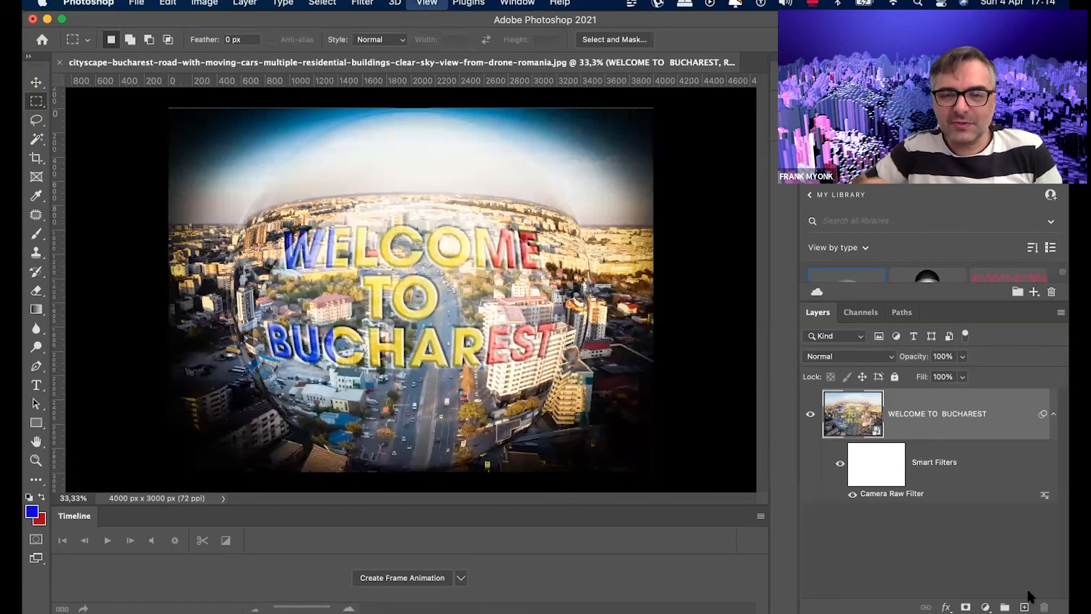
left_click(839, 466)
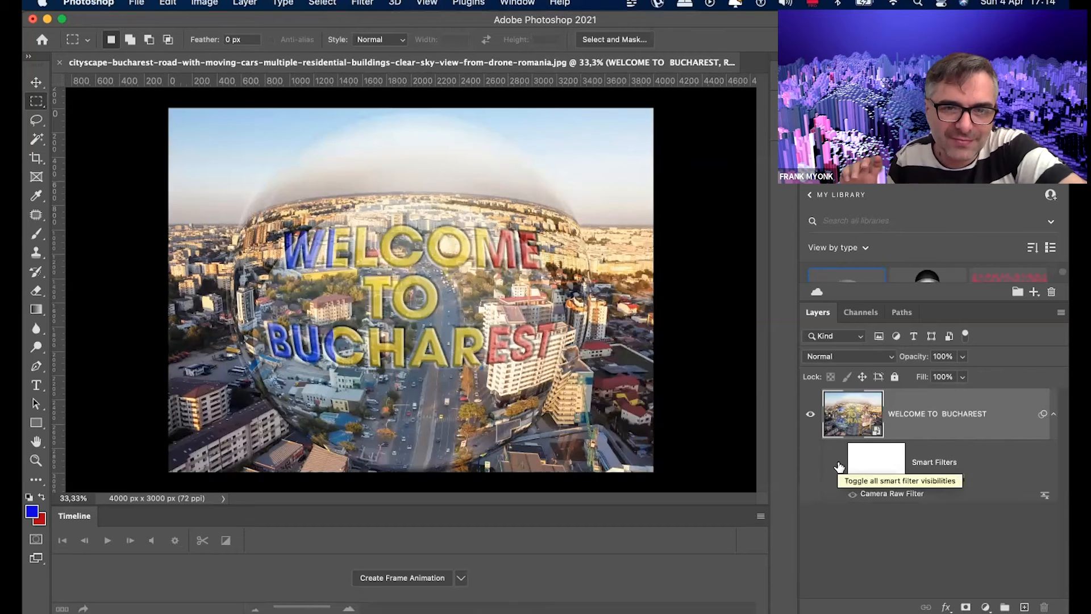
left_click(839, 464)
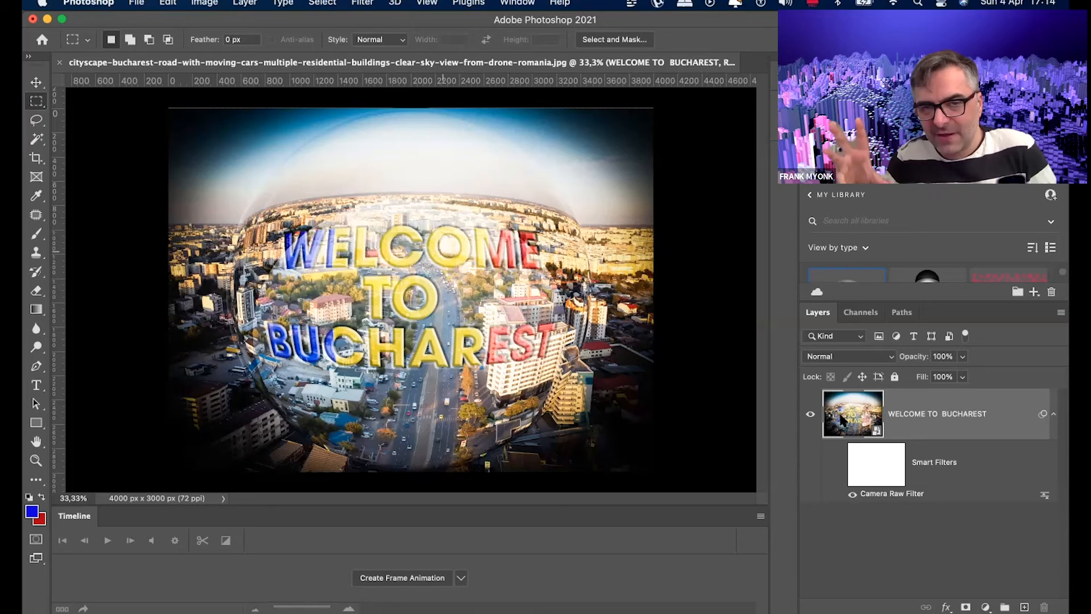
key("super+shift+s")
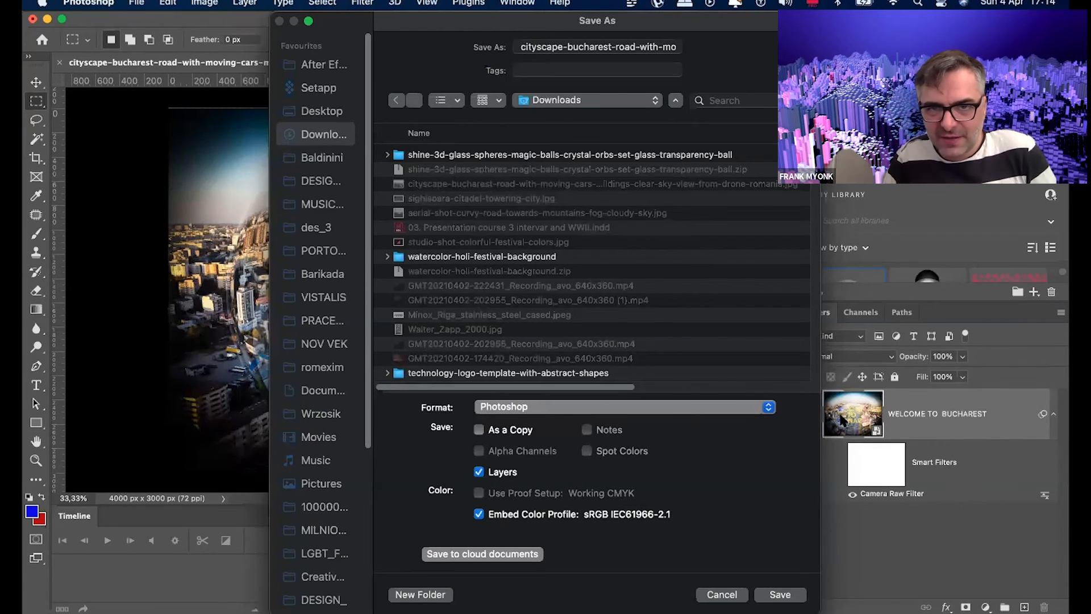
left_click(480, 430)
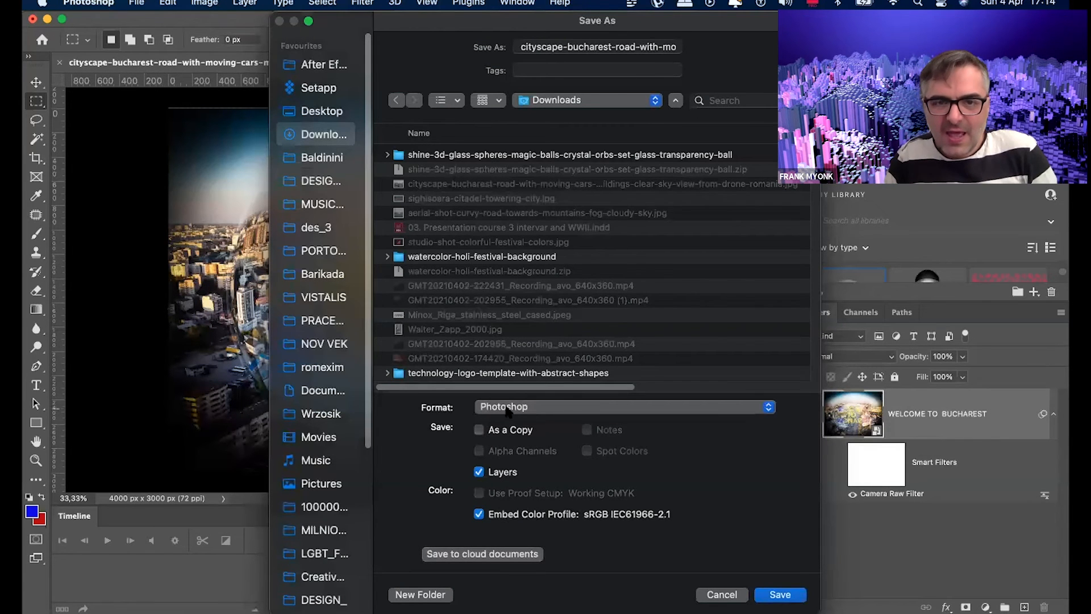
key("Escape")
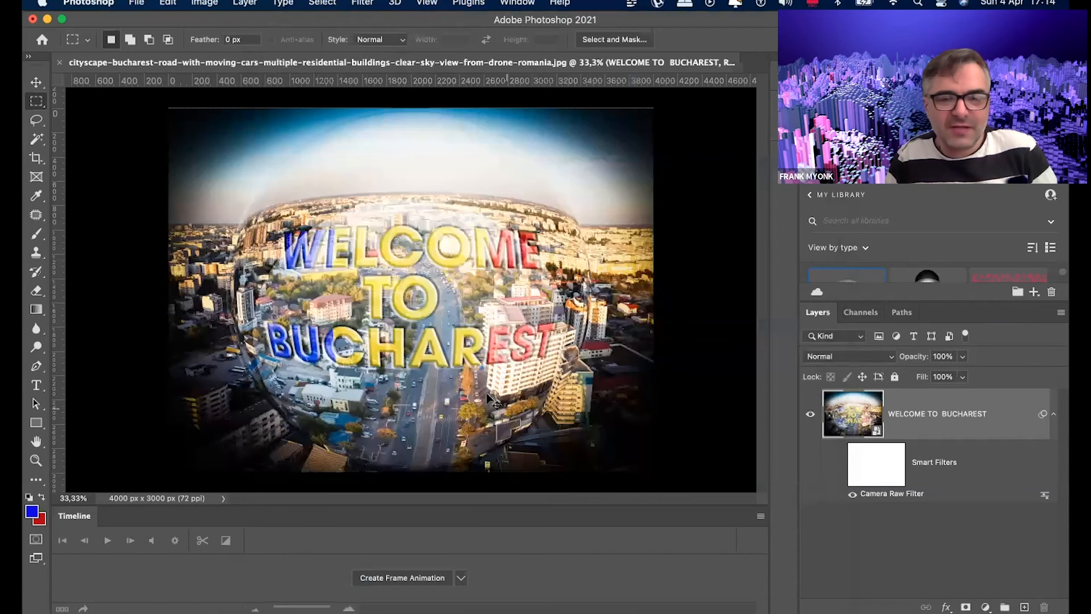
key("super+alt+shift+s")
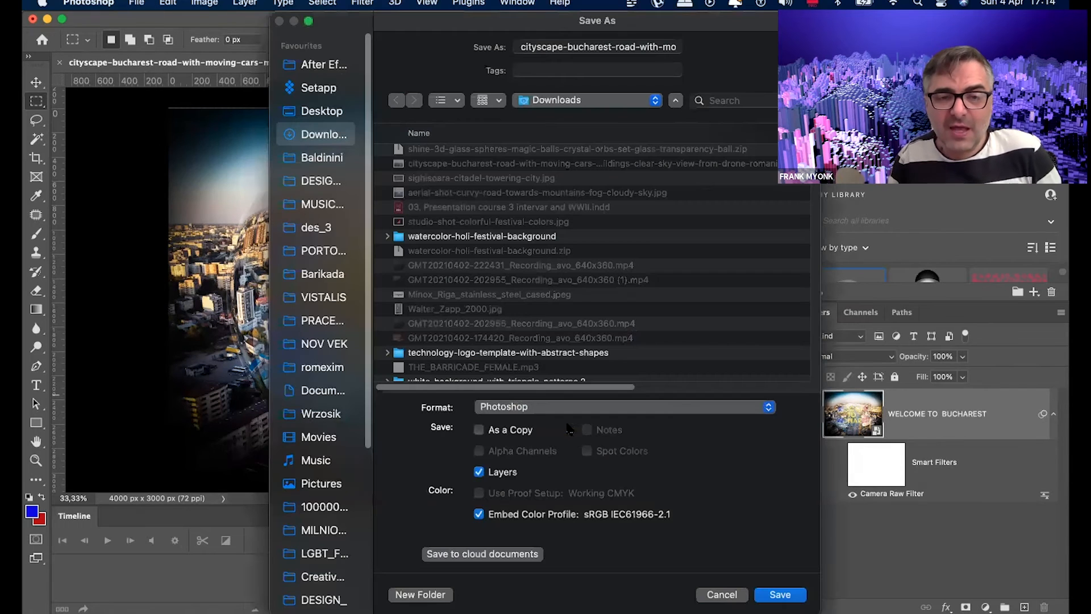
key("Escape")
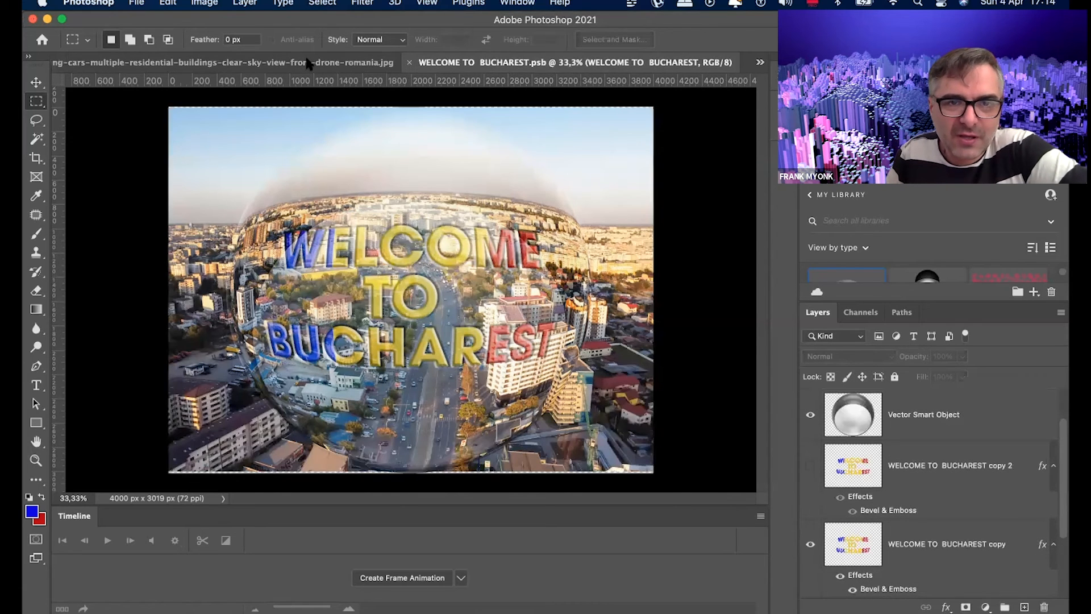
Step: Open the WELCOME TO BUCHAREST smart object's contents and set the WELCOME TO BUCHAREST copy layer's fill to 100%
left_click(306, 63)
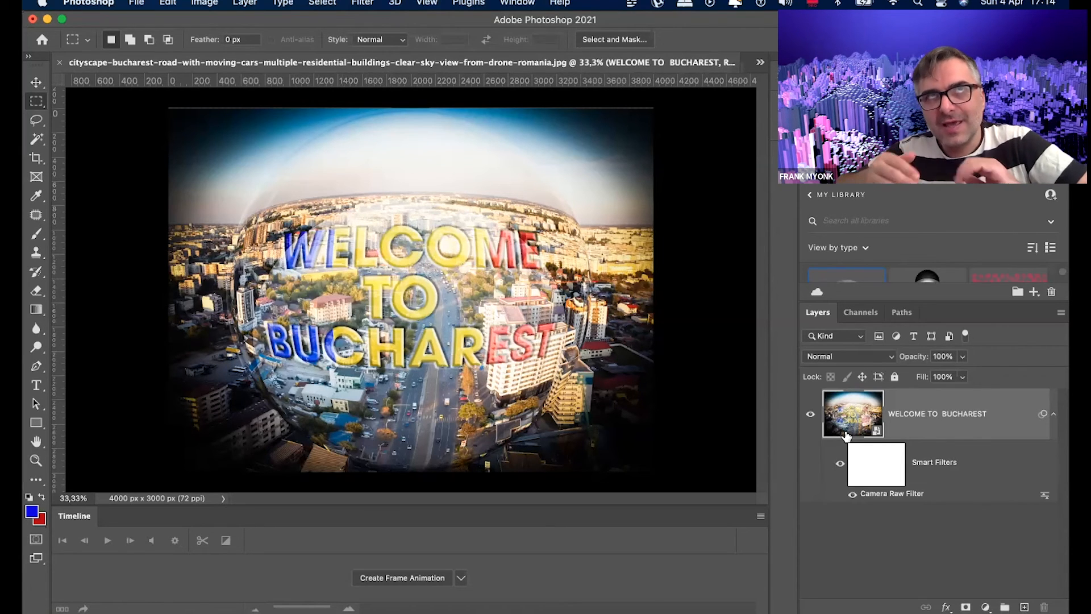
double_click(847, 435)
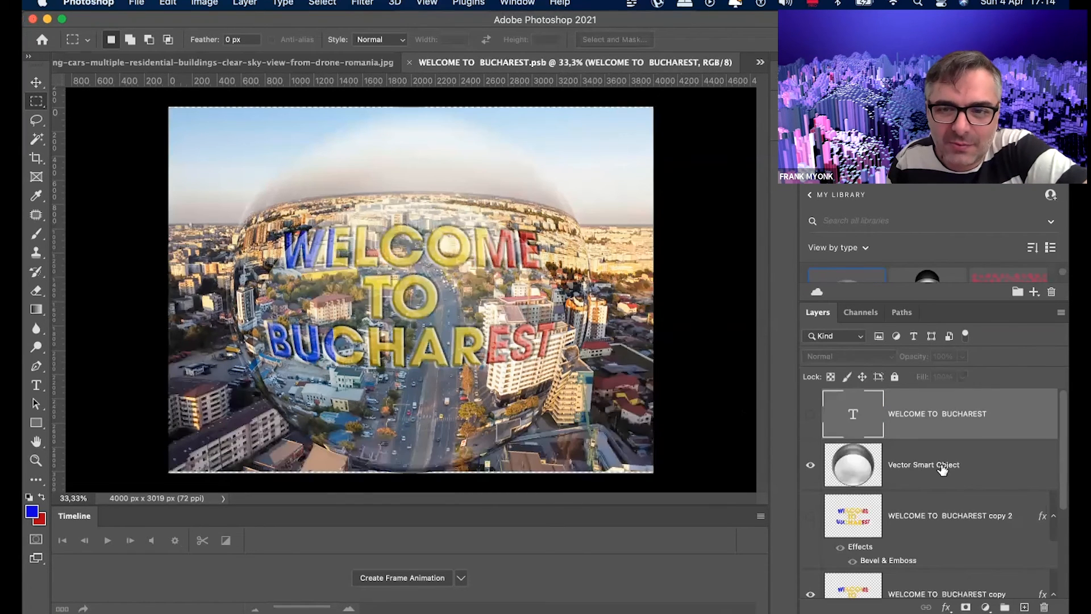
scroll(941, 467, "down", 4)
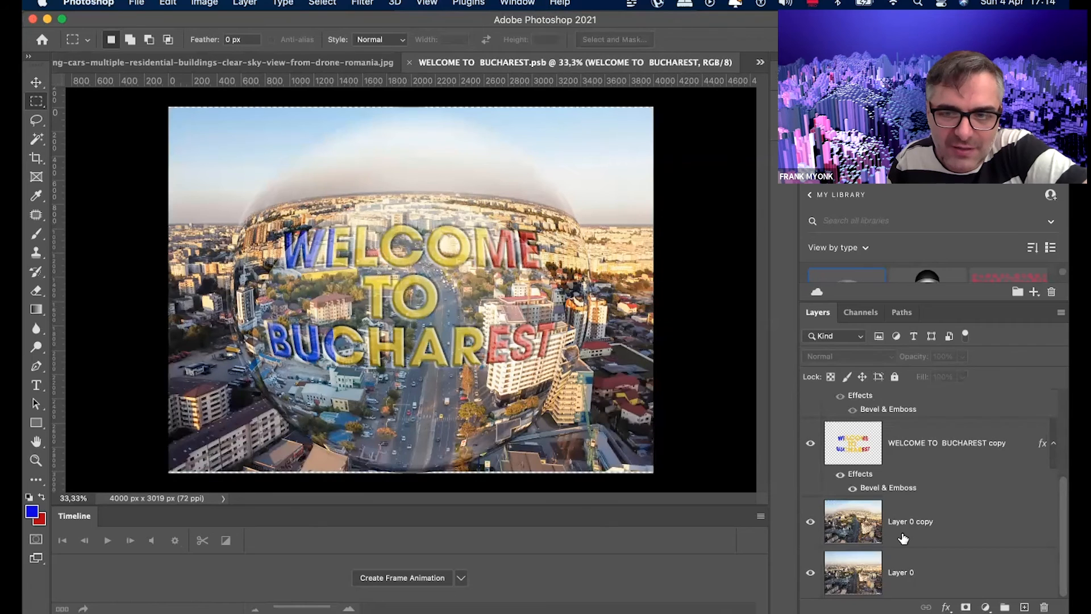
scroll(903, 537, "up", 5)
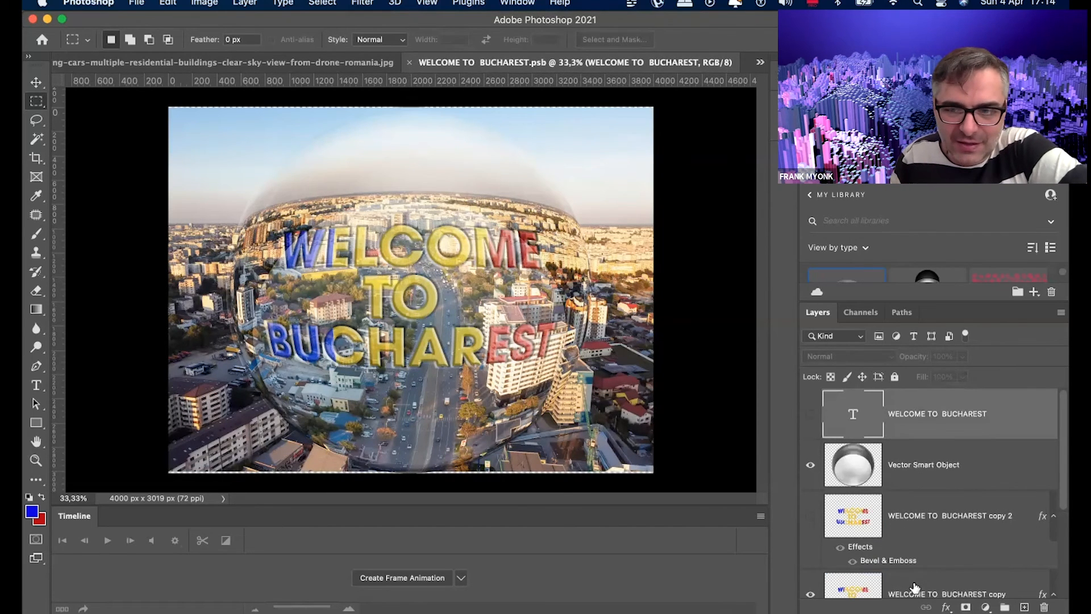
left_click(913, 586)
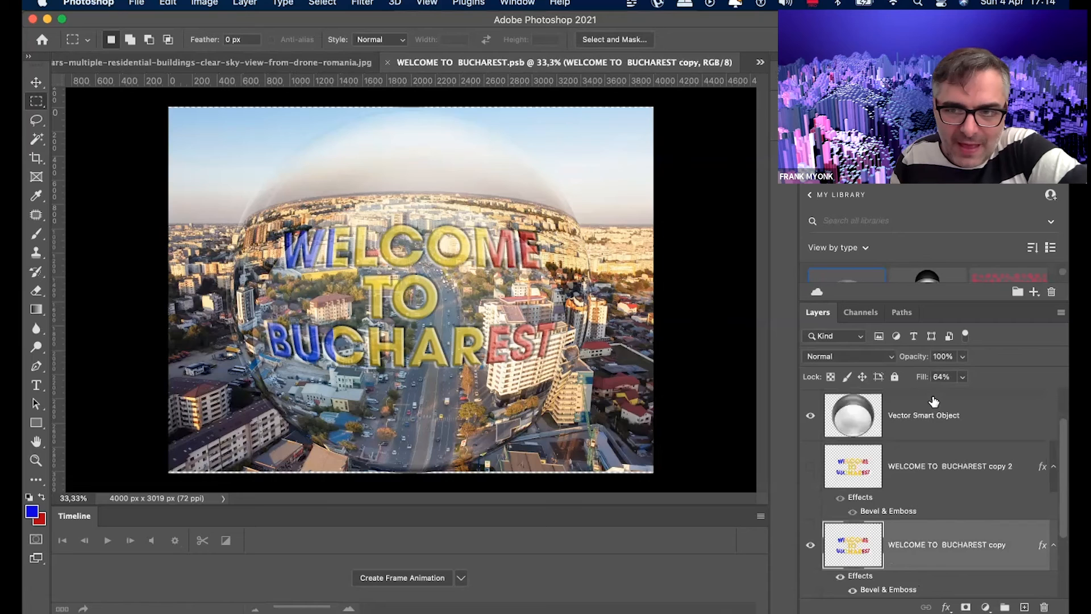
left_click_drag(962, 379, 1039, 403)
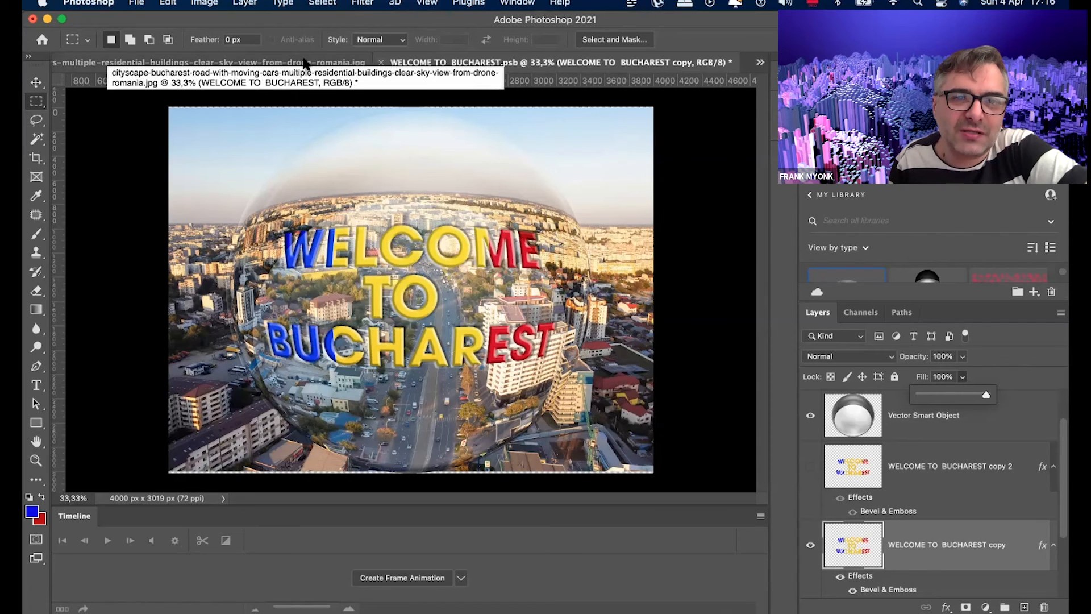
Step: Compare the graded cityscape document with the edited WELCOME TO BUCHAREST.psb and end on the .psb contents
left_click(304, 60)
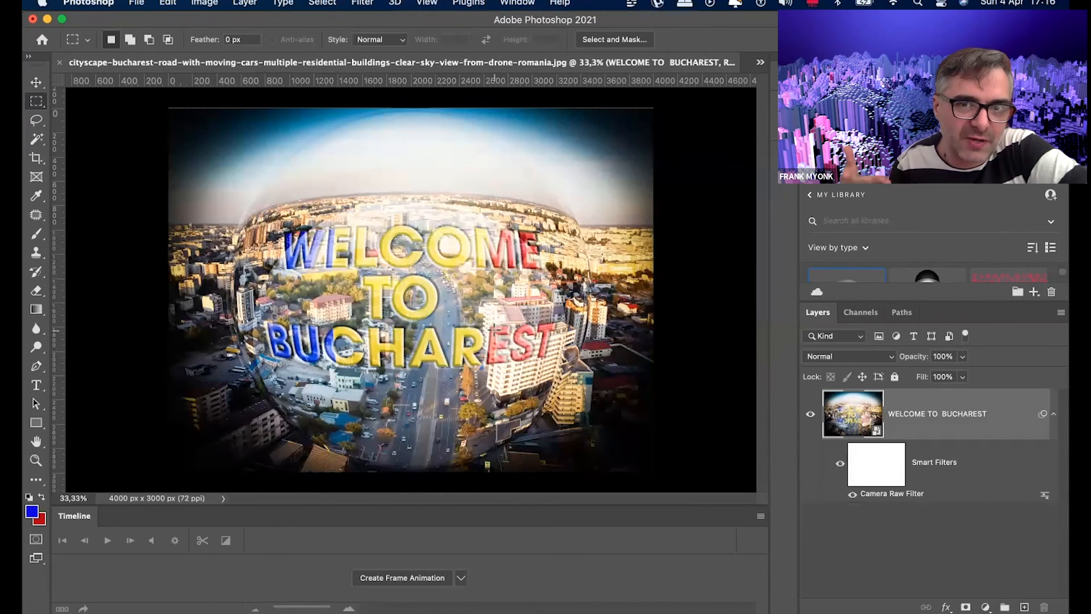
left_click(760, 63)
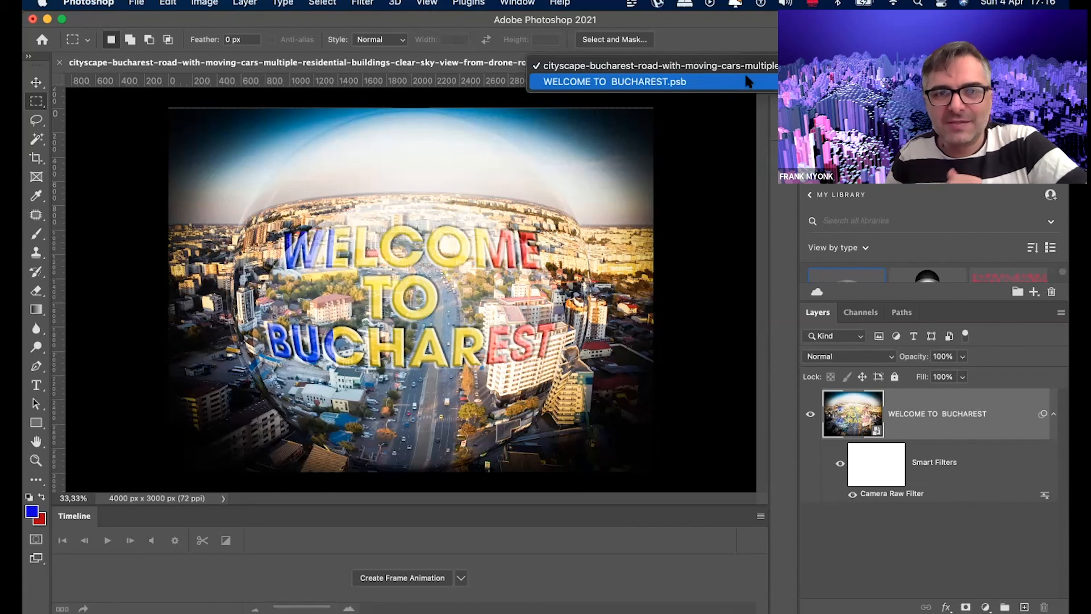
left_click(767, 67)
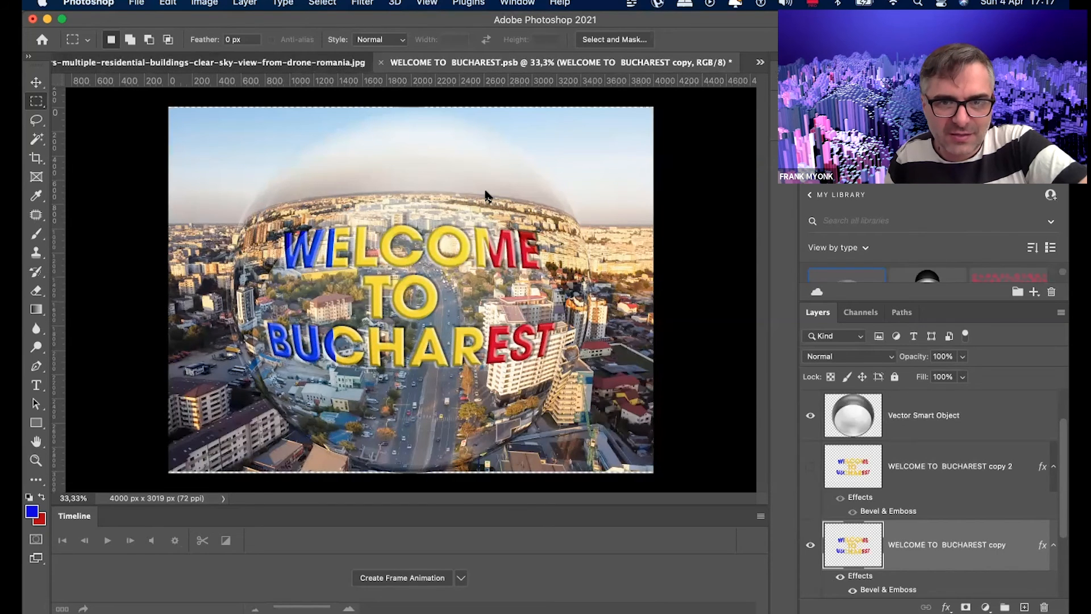
key("ctrl+Tab")
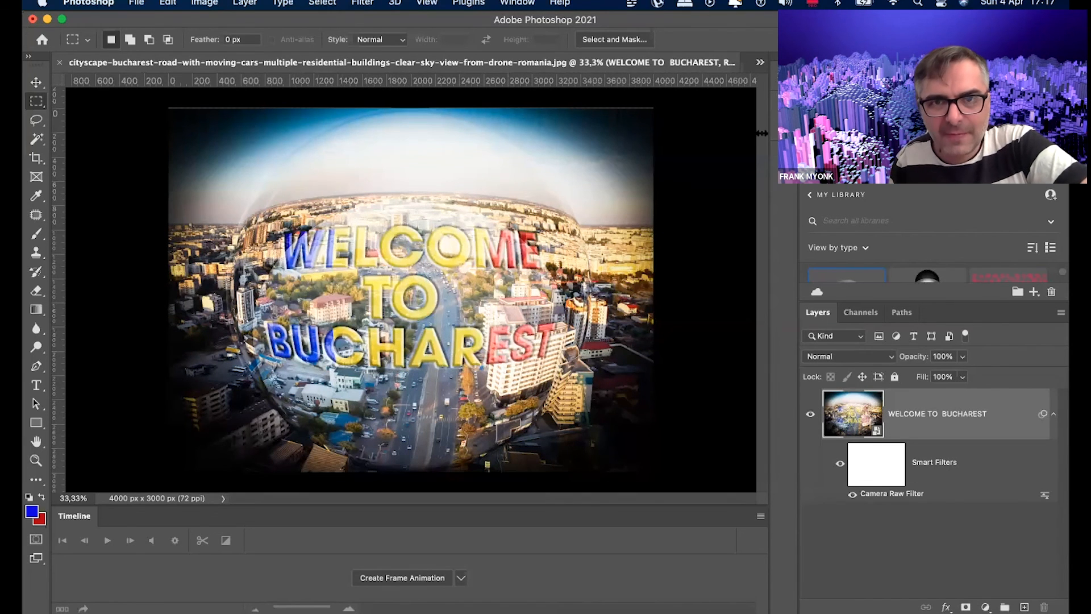
left_click(760, 63)
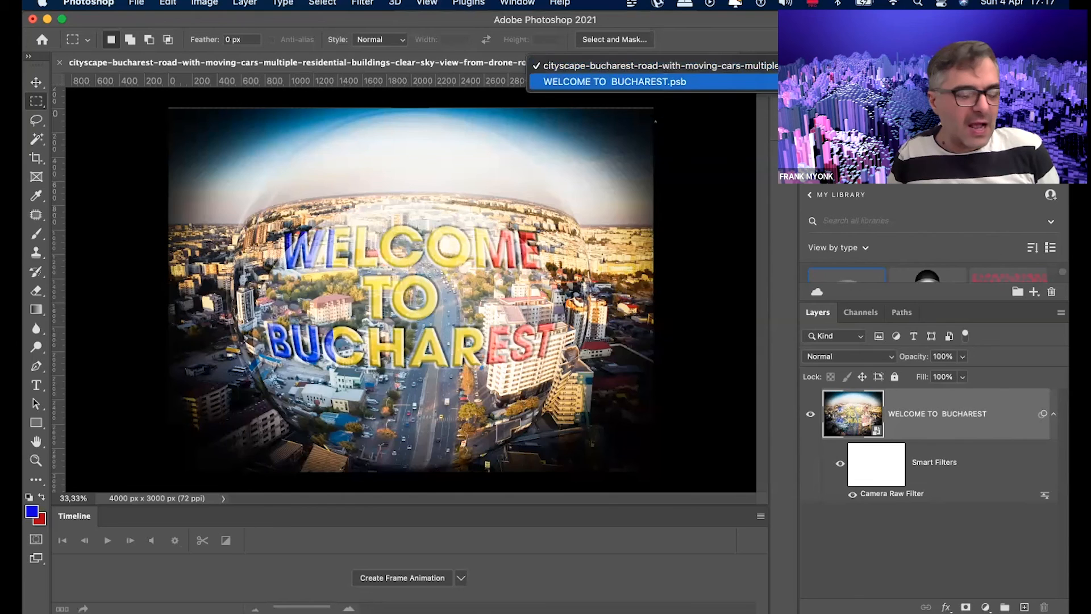
left_click(614, 81)
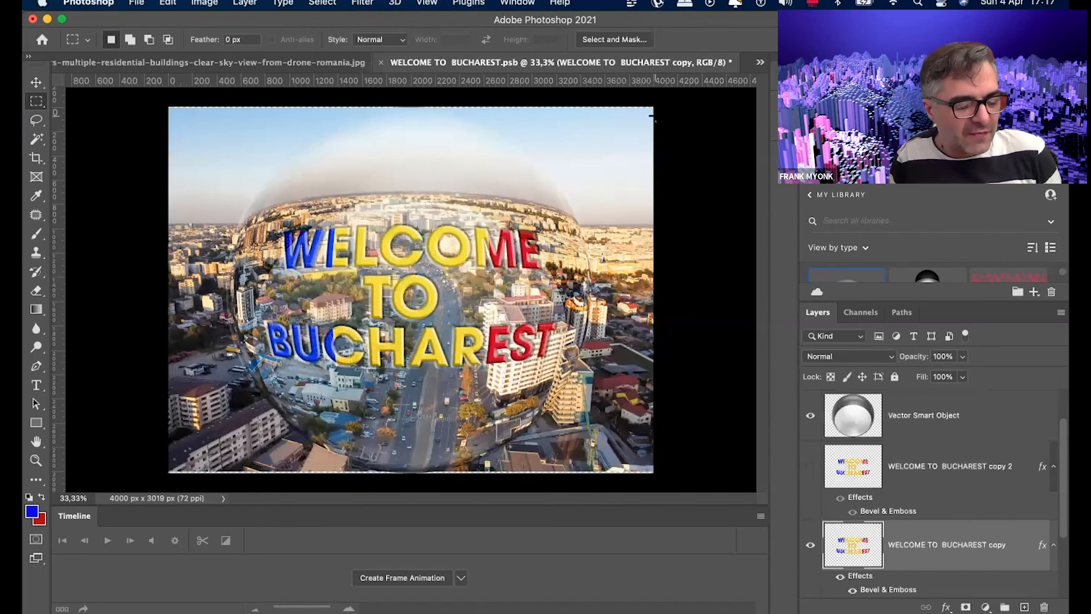
Step: Save the edited WELCOME TO BUCHAREST.psb contents and close them to return to the cityscape document
key("super+s")
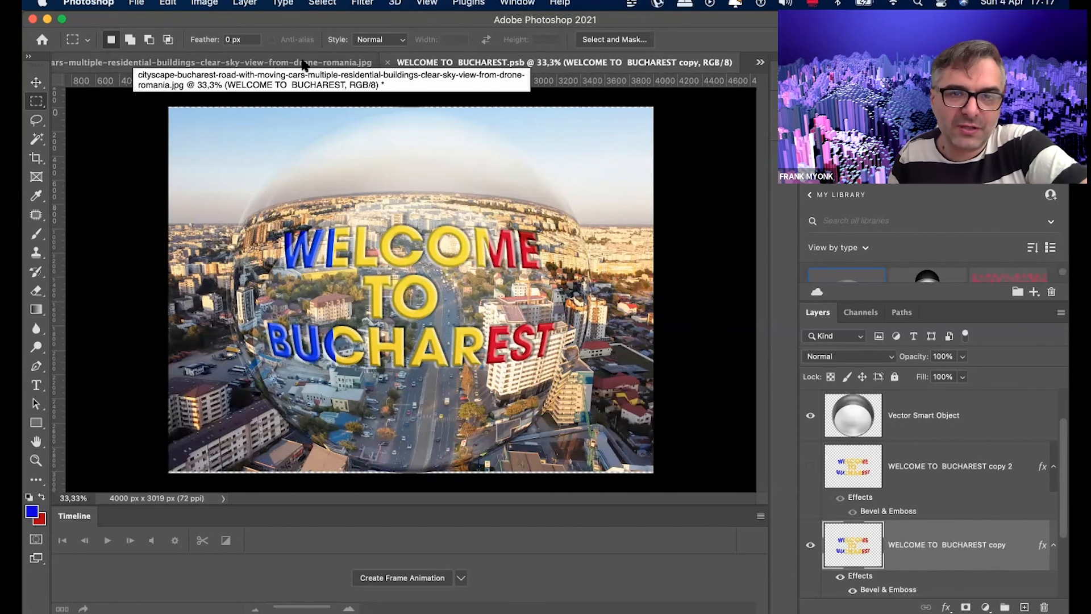
key("super+w")
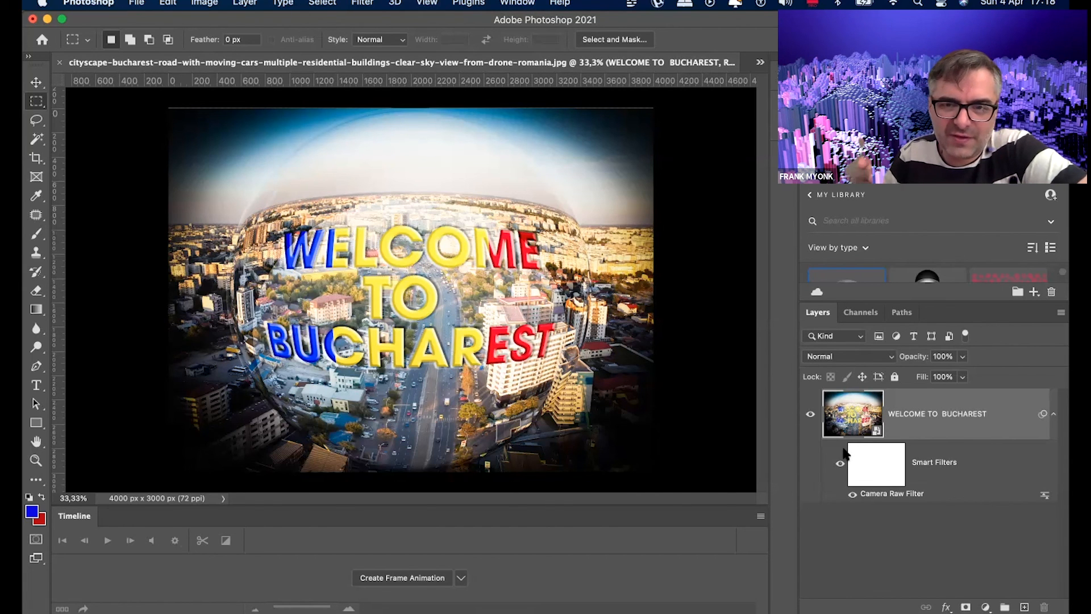
Step: Edit the smart object's Camera Raw filter, setting Vignetting to -56 and Midpoint to 4, and apply it
double_click(866, 493)
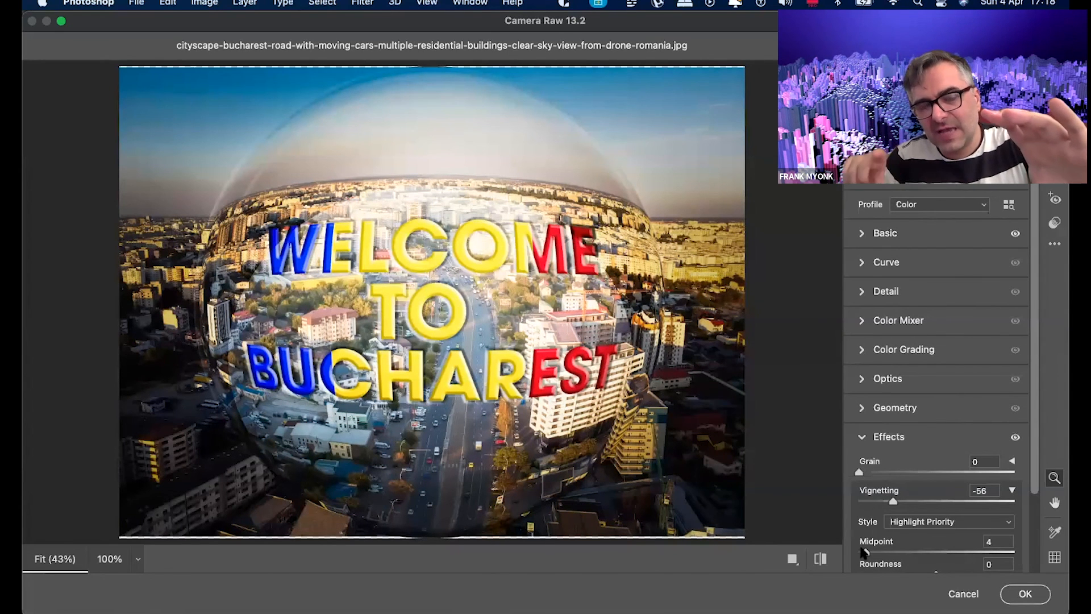
left_click(1028, 593)
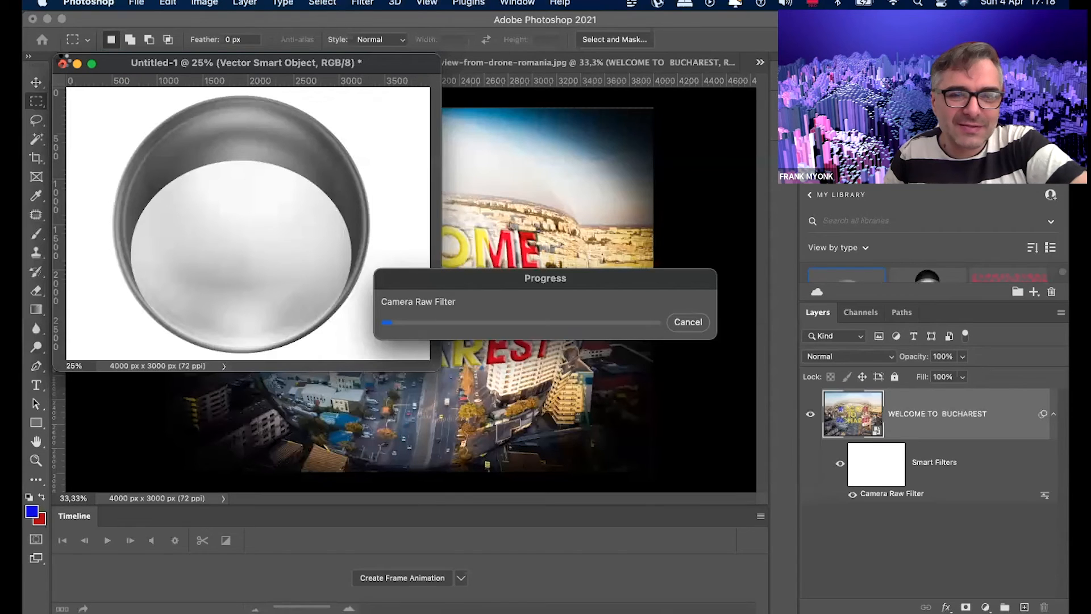
Step: Close the floating Untitled-1 document with the grey sphere, leaving only the cityscape document in view
left_click(62, 63)
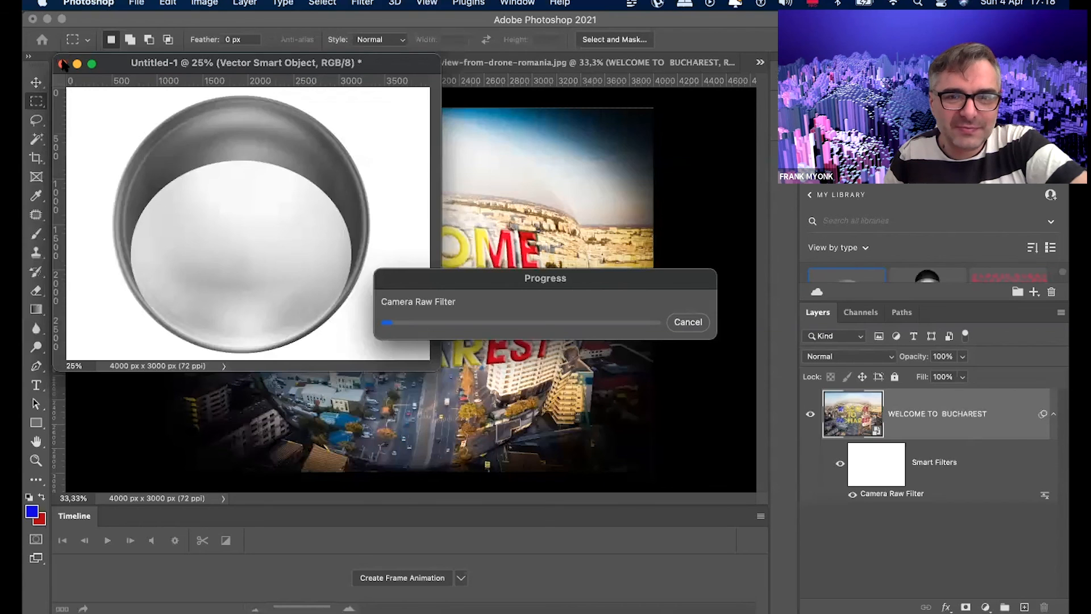
left_click(534, 277)
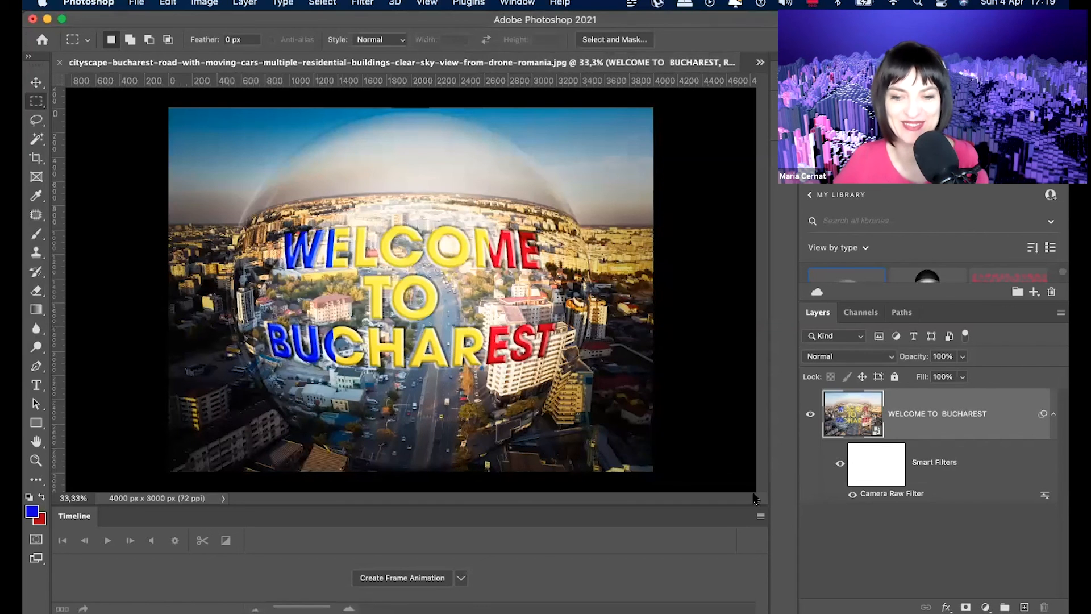
key("super+Tab")
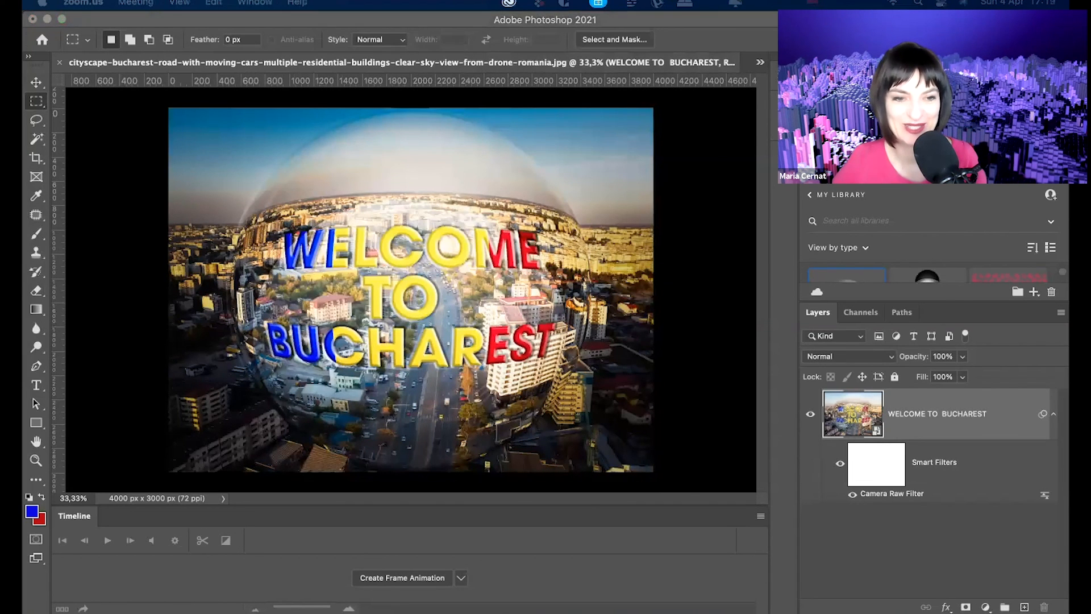